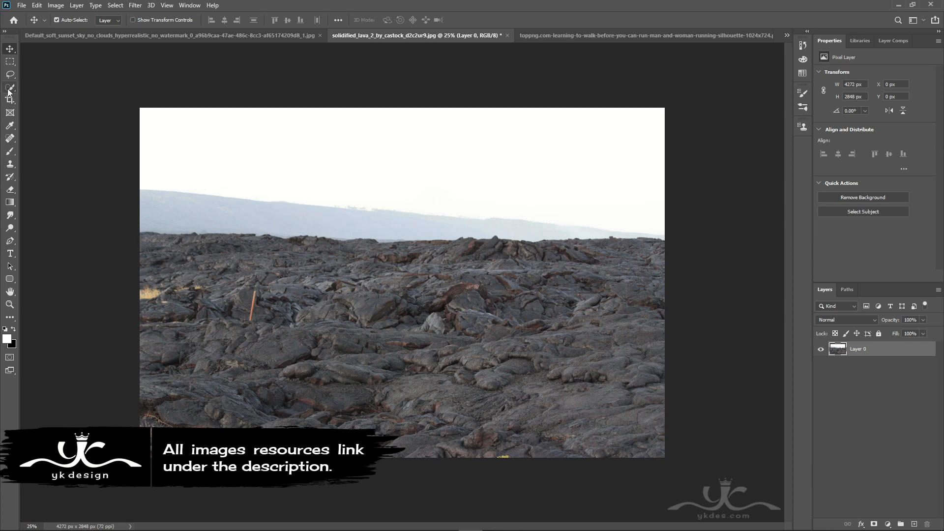
Quick-select the sky and hills above the lava field and add a layer mask from that selection.
right_click(10, 88)
left_click(54, 97)
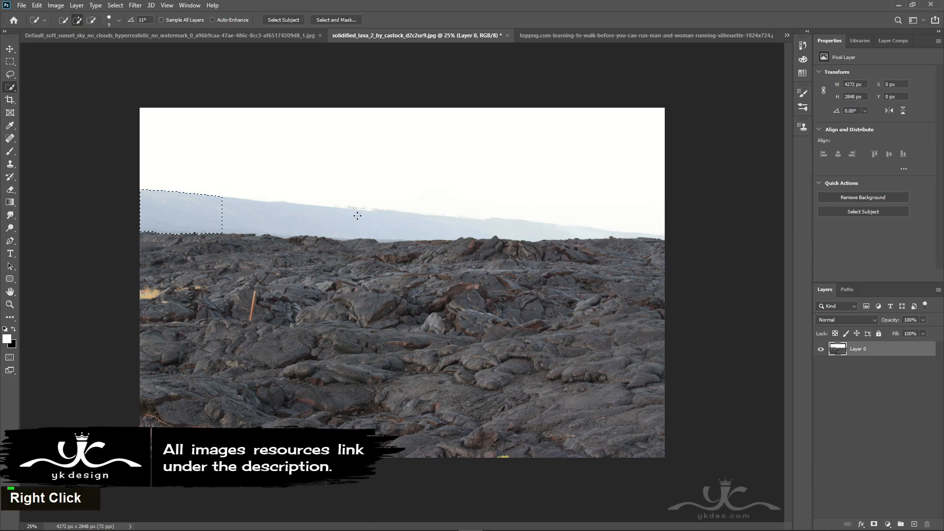
left_click_drag(357, 216, 614, 216)
left_click(874, 524)
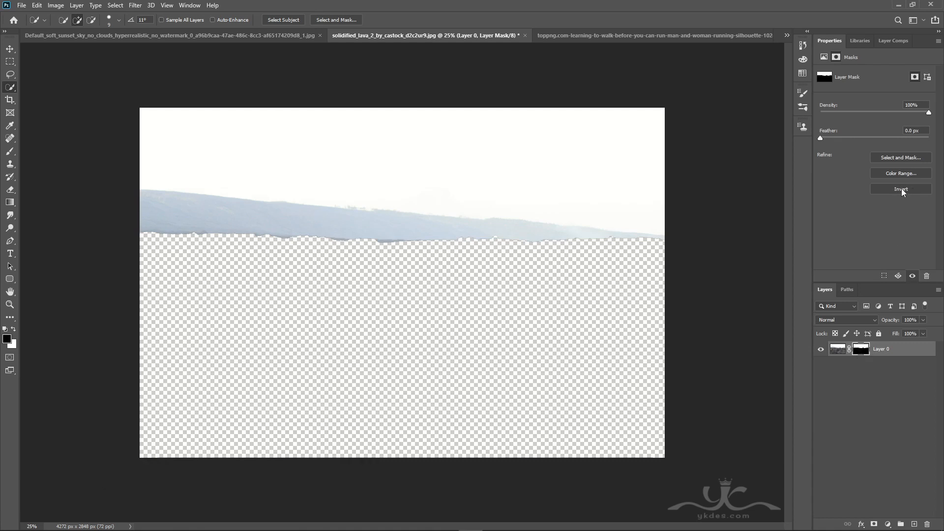
Invert the lava layer's mask so only the rocky ground remains, and apply the mask permanently.
left_click(901, 189)
right_click(862, 350)
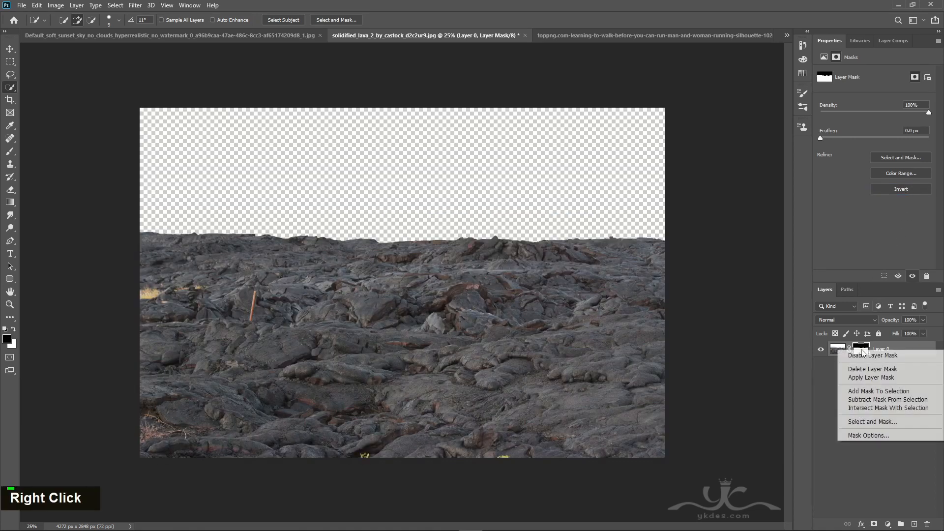
left_click(870, 377)
Remove the orange post from the lava field with the Spot Healing Brush.
left_click(10, 48)
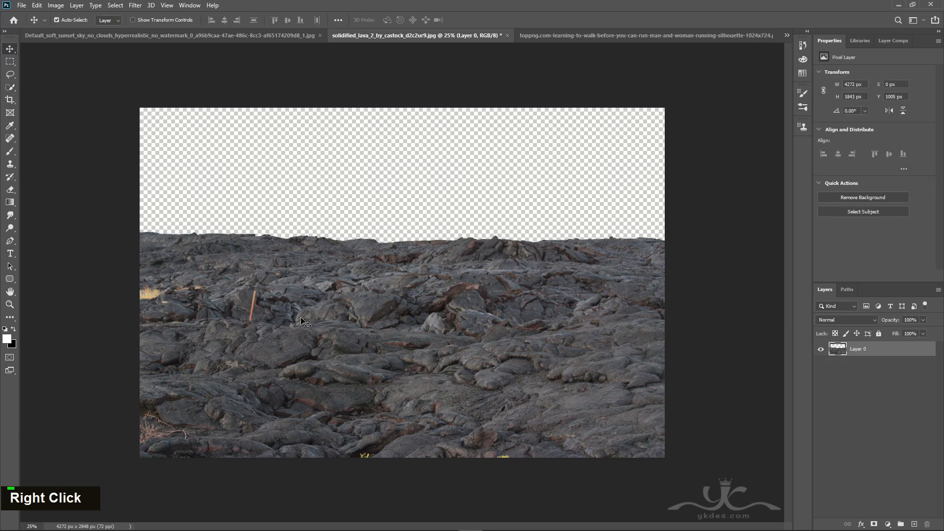
right_click(10, 140)
left_click(60, 139)
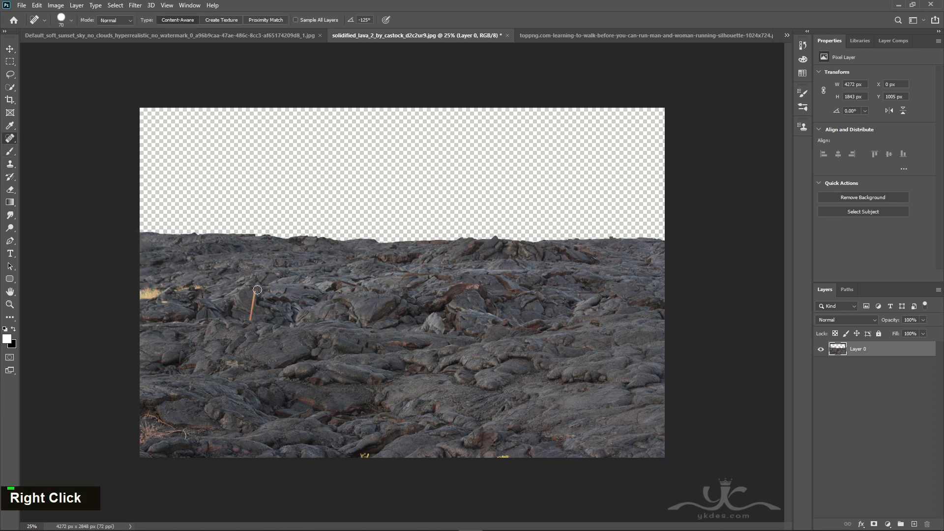
left_click_drag(257, 290, 250, 316)
Copy the lava ground into the Untitled-1 document, scale it to about 89.44% and position it along the bottom of the canvas.
left_click(10, 50)
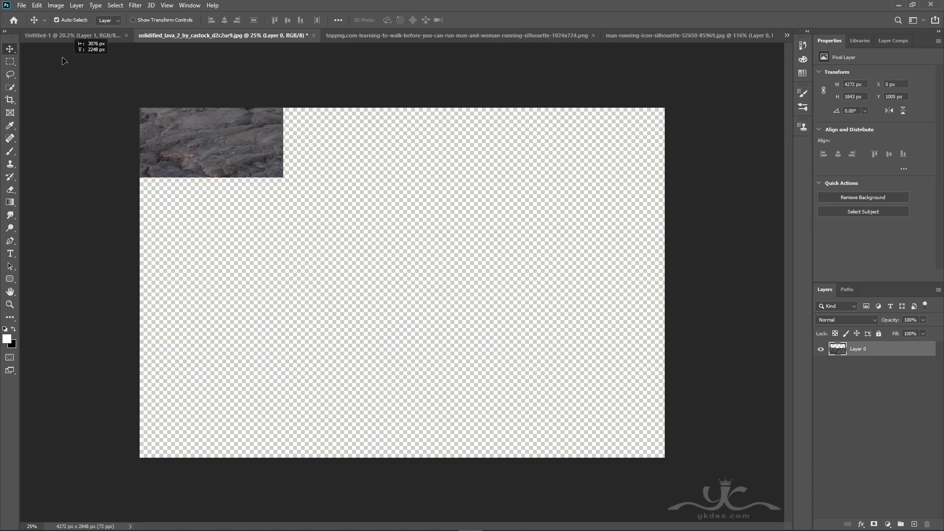
left_click_drag(91, 45, 367, 418)
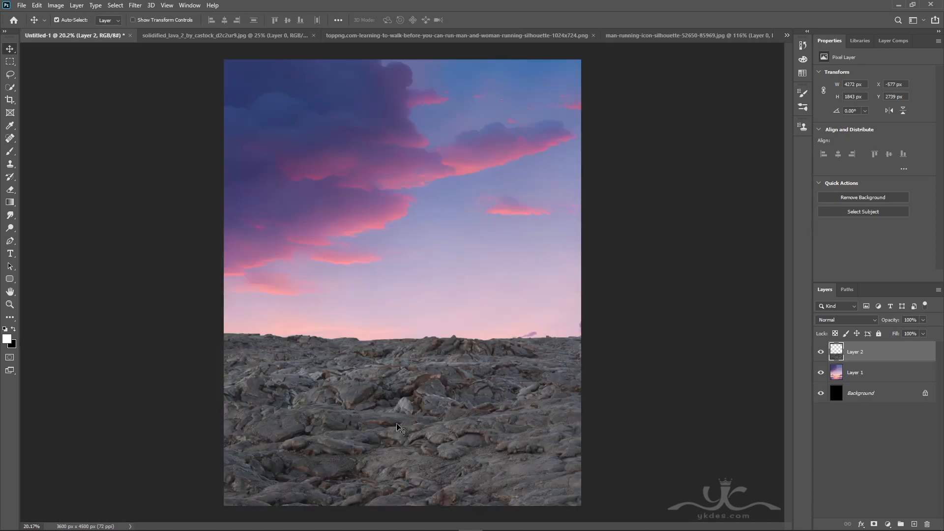
key("ctrl+t")
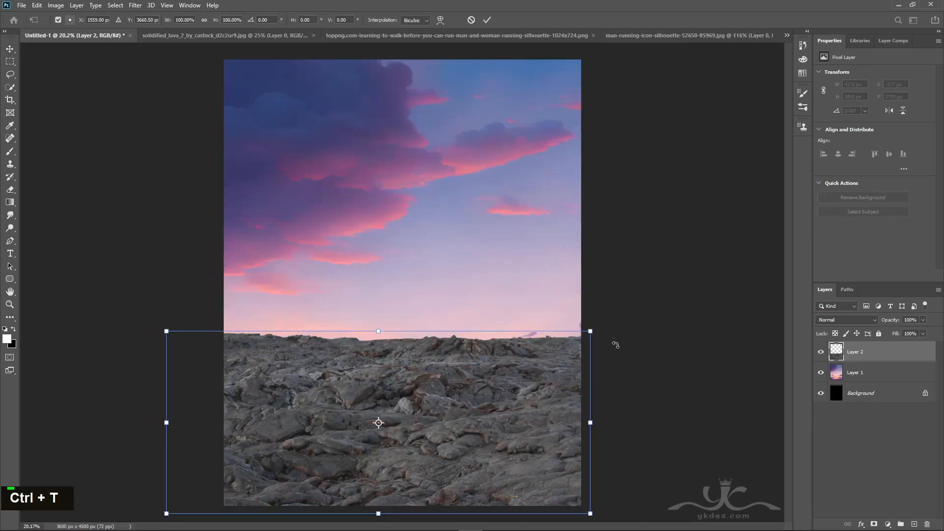
left_click_drag(589, 331, 567, 341)
left_click_drag(470, 413, 498, 459)
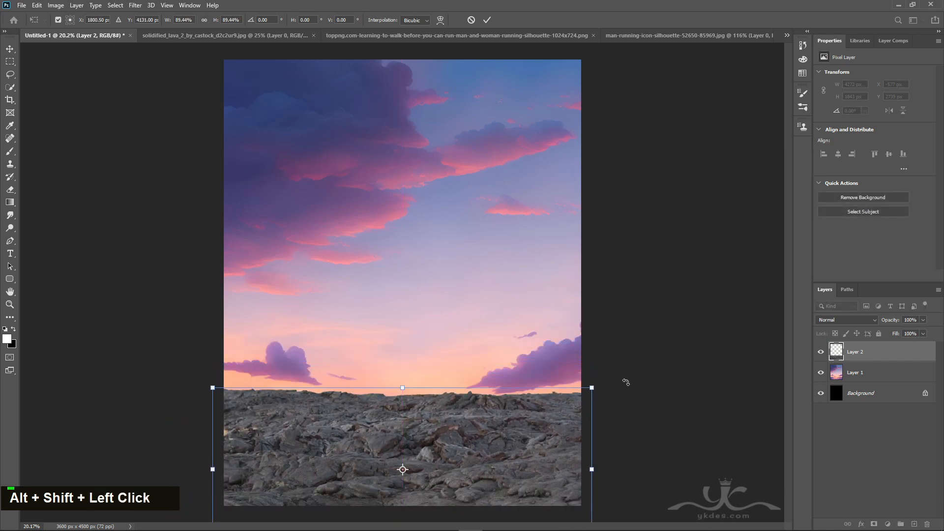
Rotate the lava ground by about -1.04° to level the horizon.
left_click_drag(626, 382, 648, 363)
left_click_drag(484, 451, 489, 452)
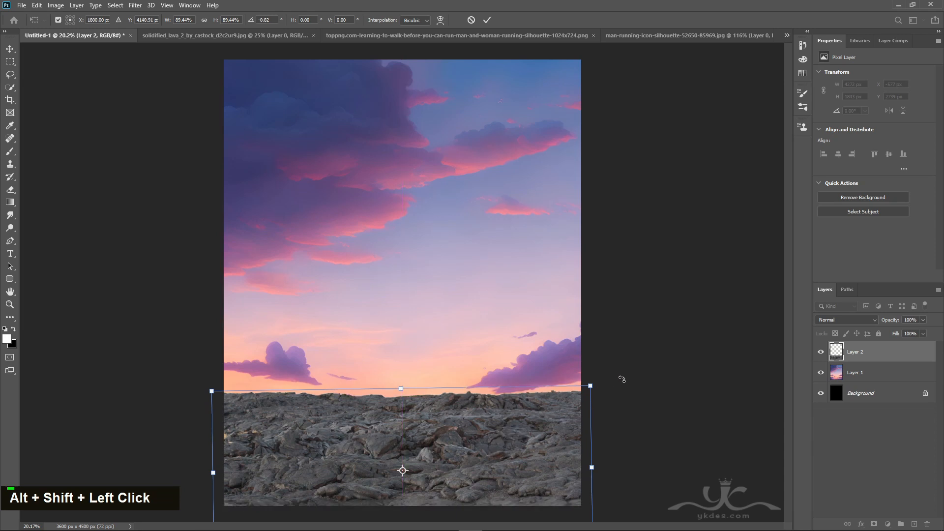
left_click_drag(622, 379, 627, 377)
key("Return")
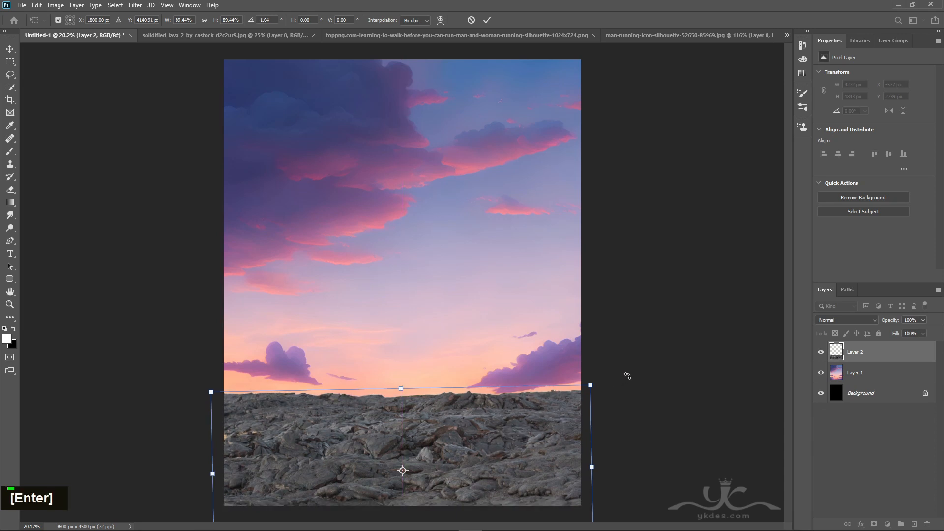
Nudge the lava ground layer down to about Y 3399 px.
key("Down")
key("Down")
key("Down")
key("Down")
key("Down")
key("Down")
key("Down")
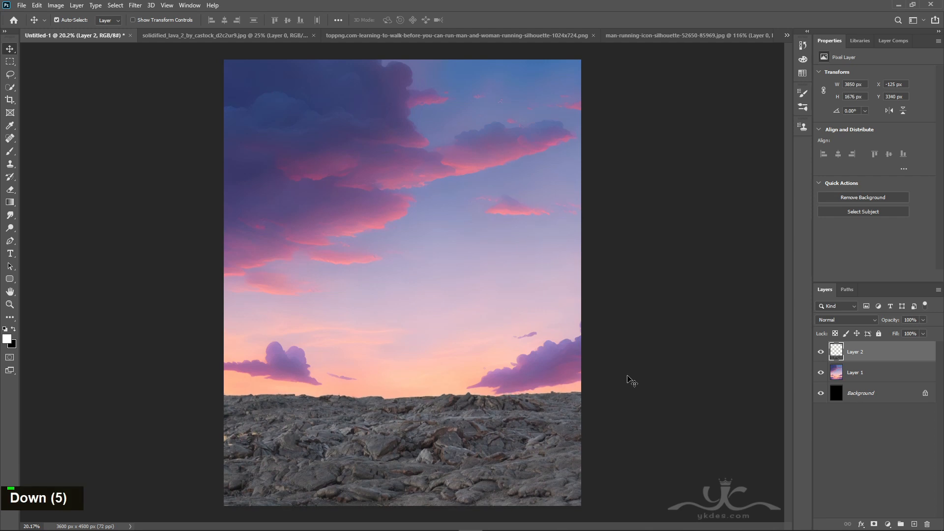
key("Down")
key("Up")
key("Up")
key("Up")
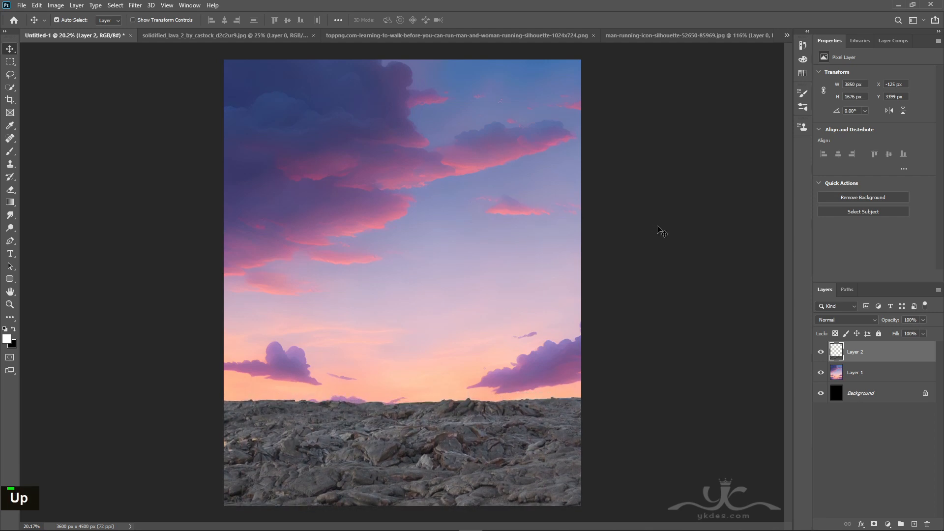
Rotate the lava ground layer slightly further counterclockwise.
key("ctrl+t")
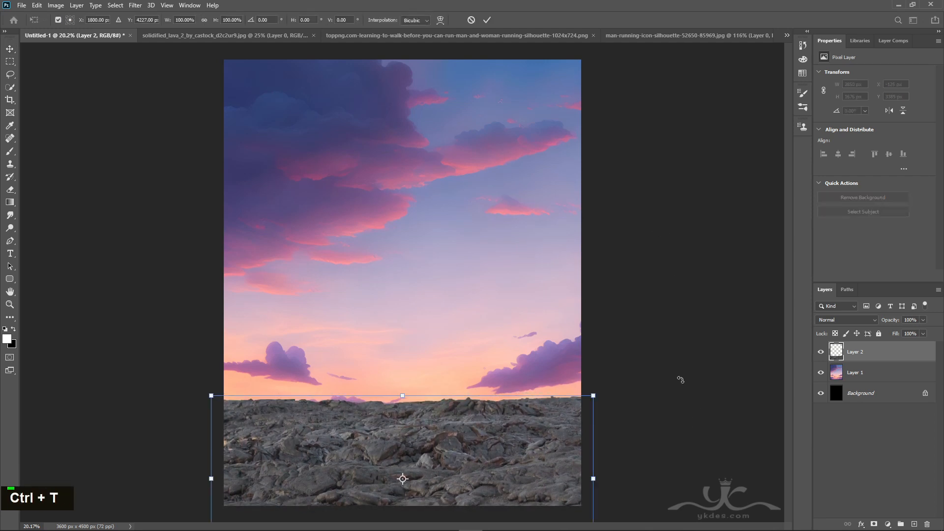
left_click_drag(680, 382, 687, 376)
key("Return")
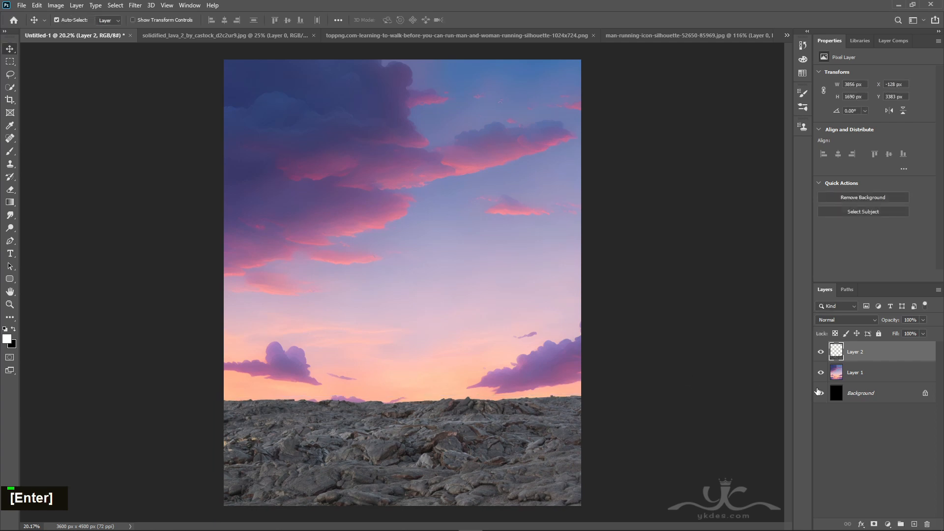
Nudge the sunset sky layer down slightly behind the ground.
left_click(885, 375)
key("Down")
key("Down")
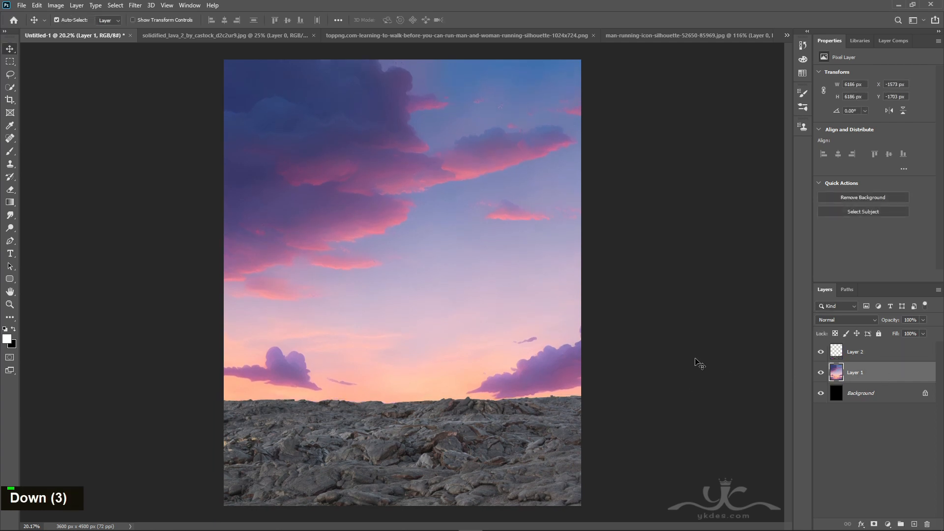
Lower the lava ground layer to about Y 3455 px.
left_click(868, 355)
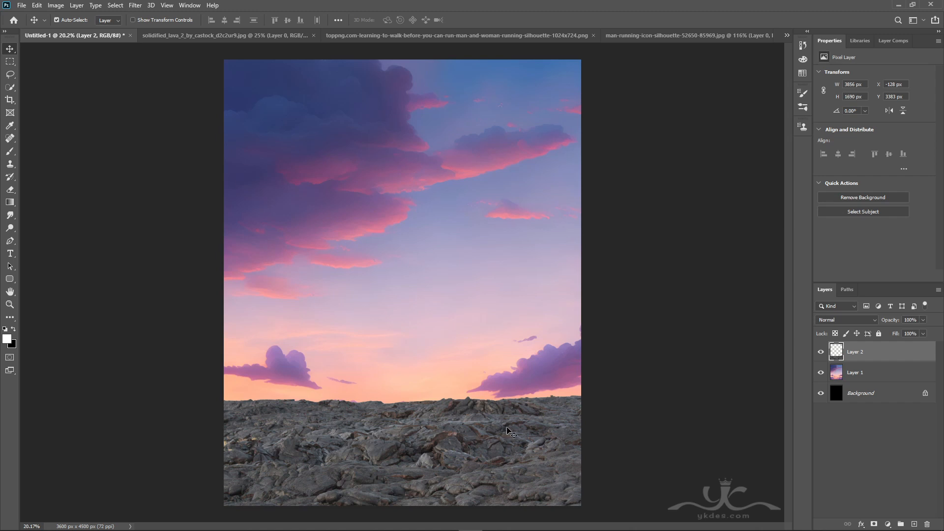
key("Down")
key("Down")
key("Down")
key("Down")
key("Down")
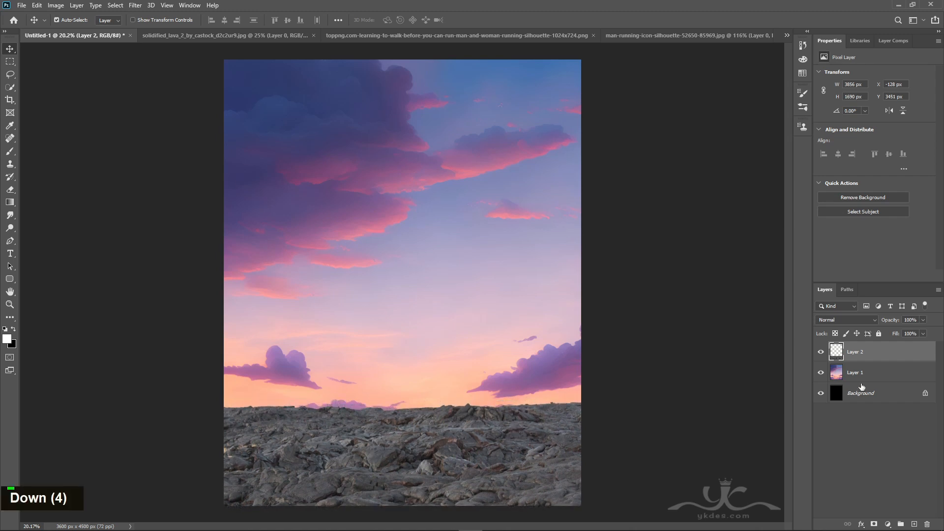
Enlarge the sunset sky layer proportionally from its centre to about 103.36%.
left_click(873, 377)
key("ctrl+t")
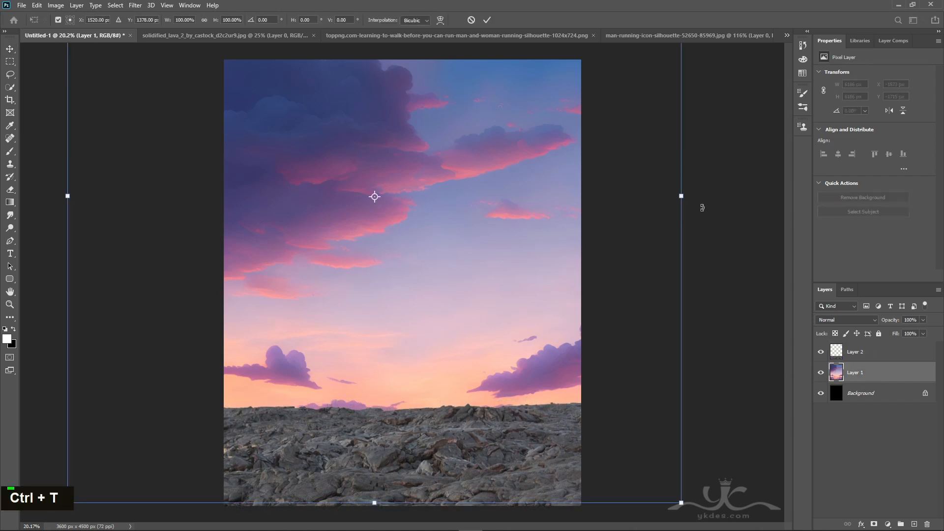
left_click_drag(681, 195, 693, 194)
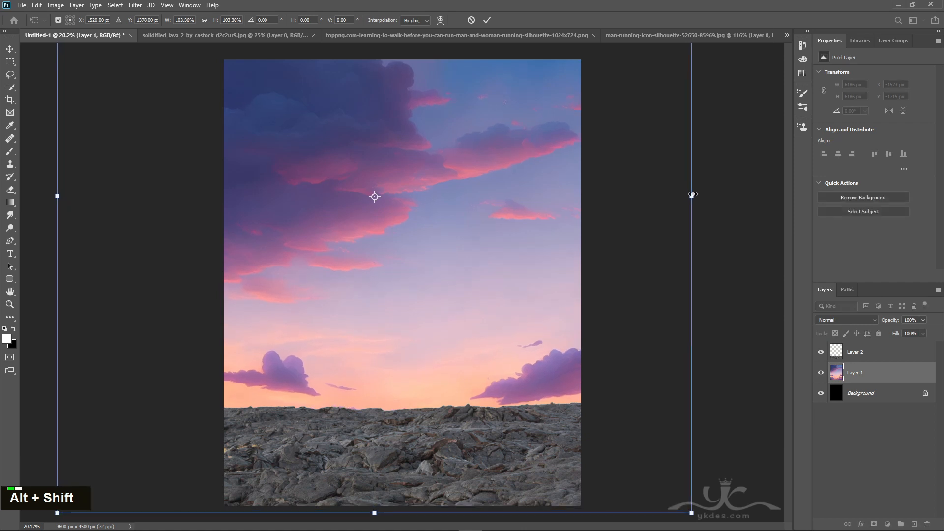
key("Up")
key("Return")
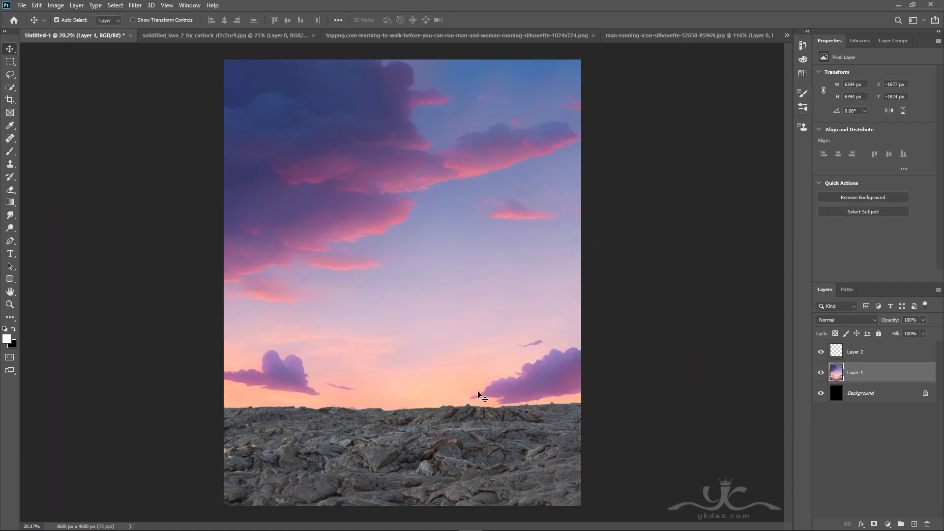
Clip a Hue/Saturation adjustment to the lava ground with Saturation -19 and Lightness -40.
left_click(895, 355)
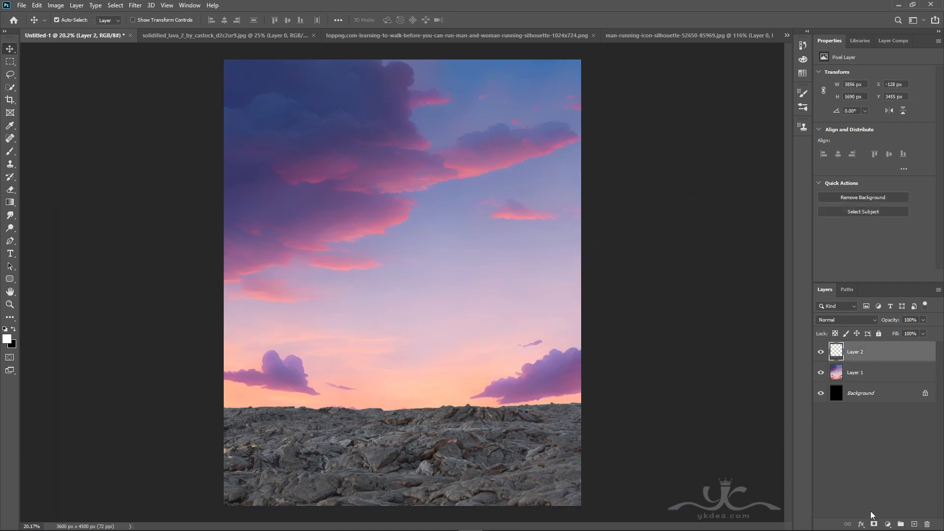
left_click(886, 525)
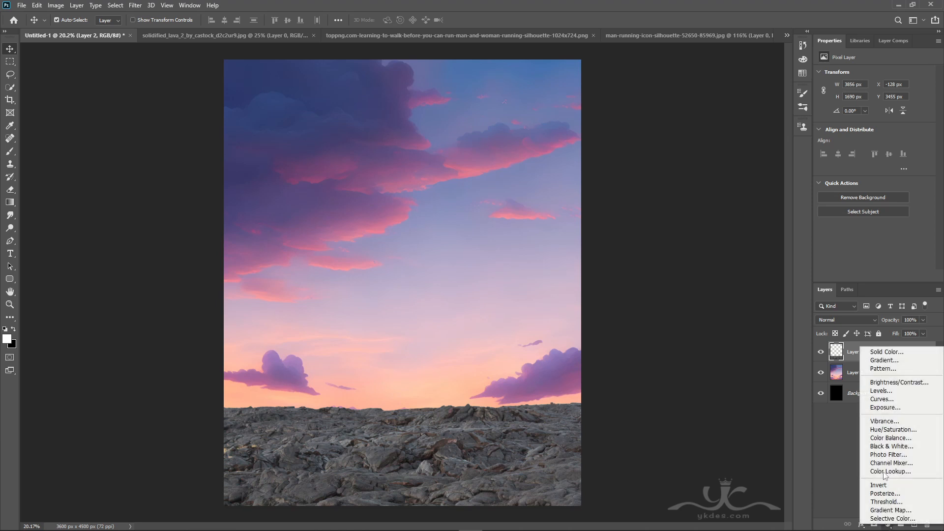
left_click(899, 435)
left_click(864, 275)
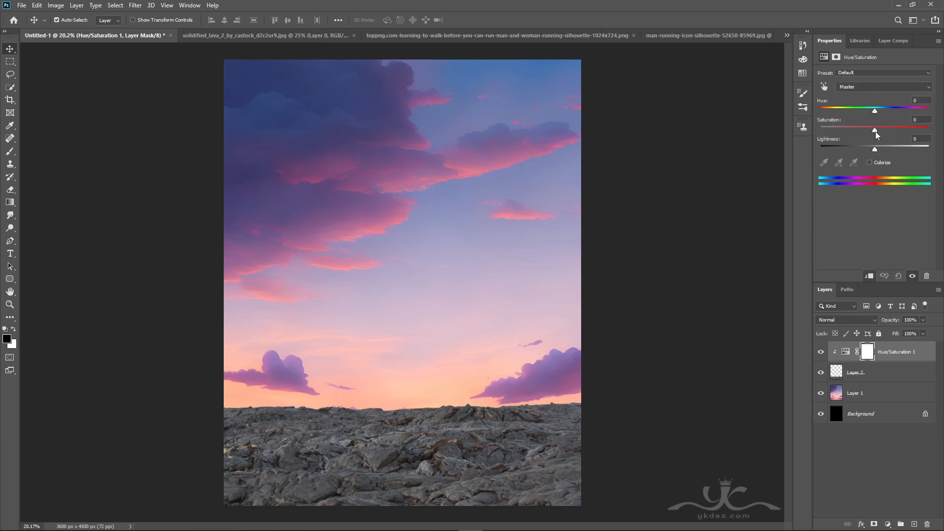
left_click_drag(875, 131, 854, 149)
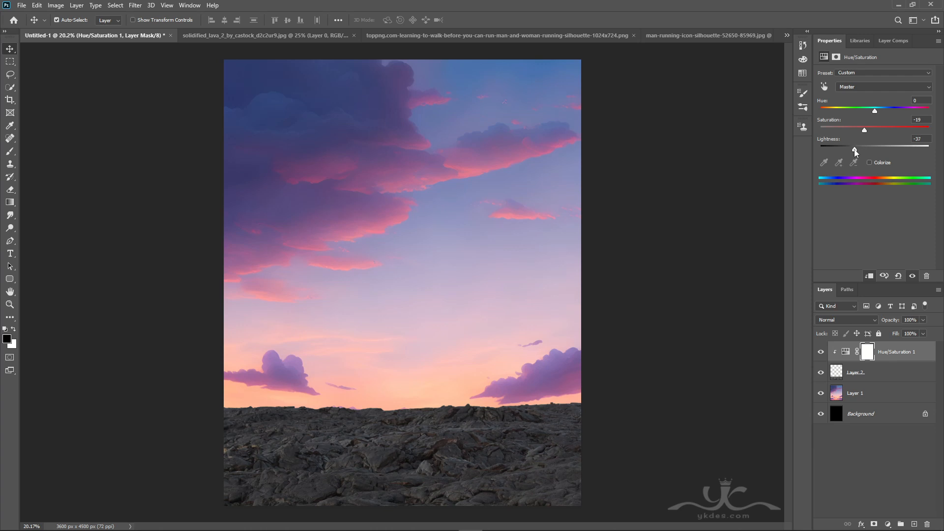
Clip an Exposure adjustment to the lava ground with Exposure +0.45 and Gamma Correction 0.52.
left_click(891, 520)
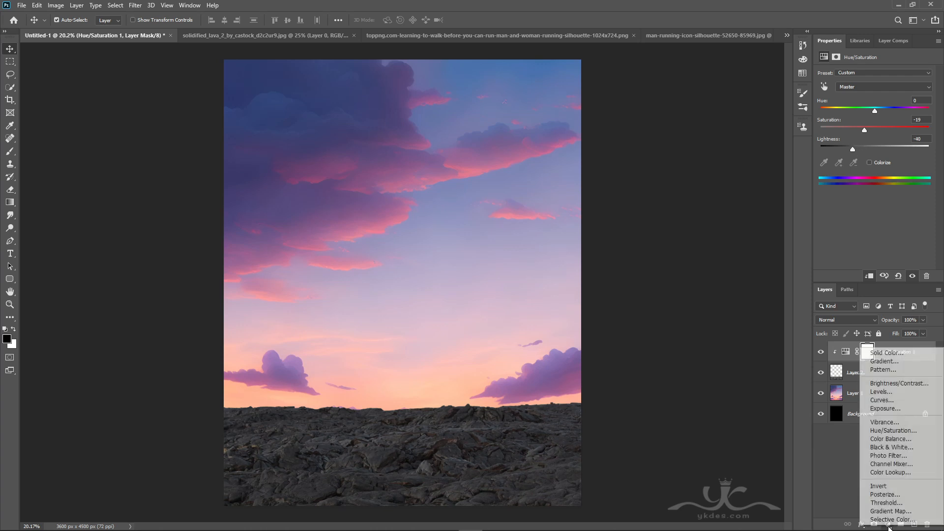
left_click(880, 409)
left_click(869, 276)
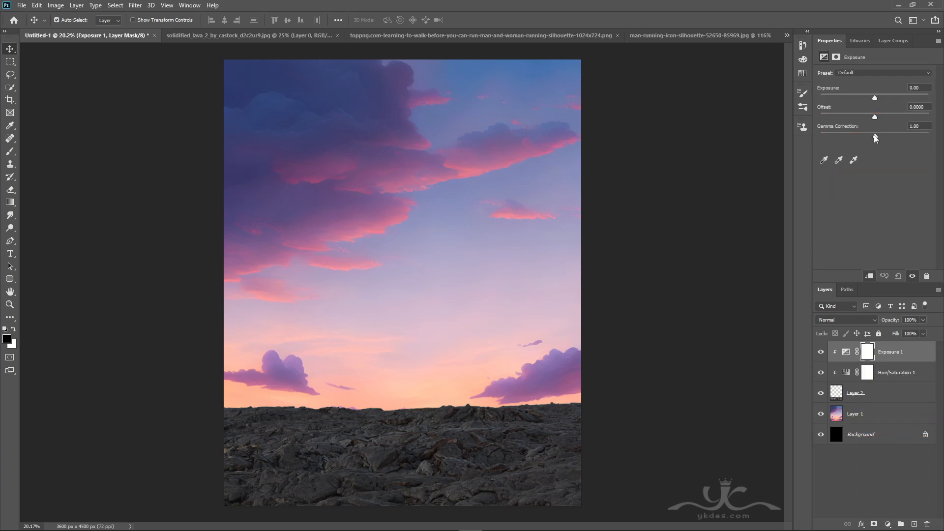
left_click_drag(881, 137, 890, 136)
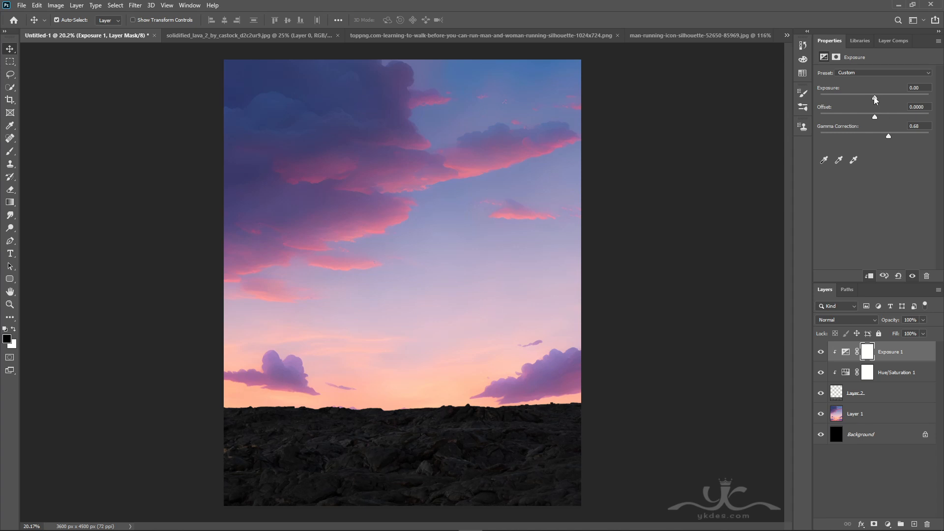
left_click_drag(889, 136, 895, 137)
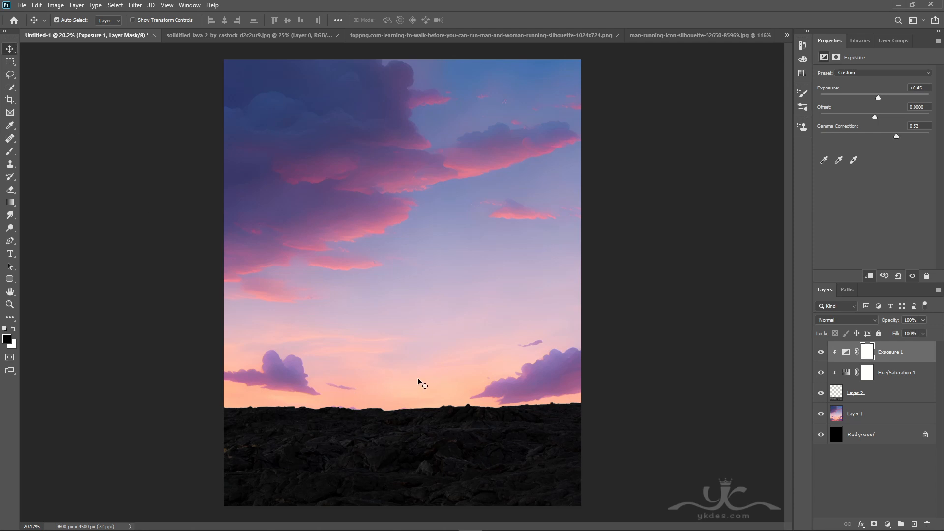
Copy the running couple silhouette into the Untitled-1 document and enlarge it to about 131.62%.
left_click(414, 34)
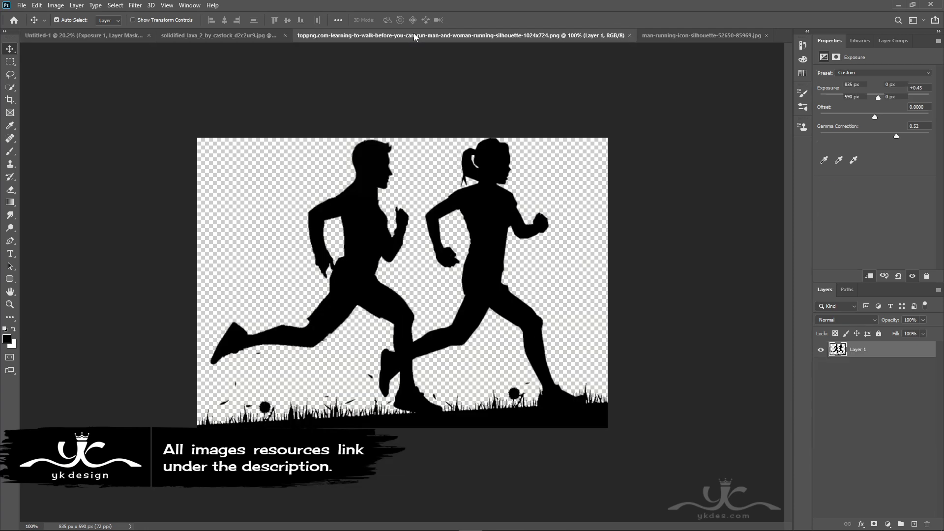
left_click_drag(488, 281, 400, 325)
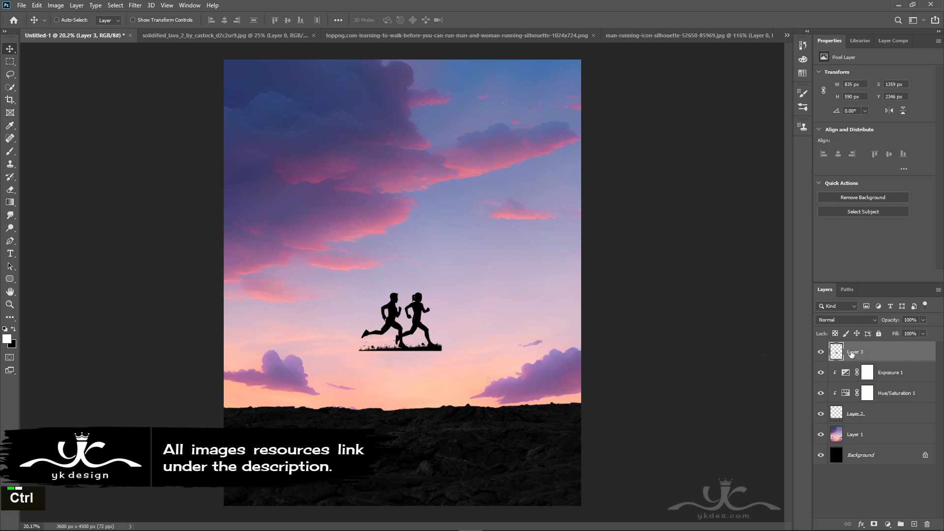
key("ctrl+t")
left_click_drag(442, 292, 455, 284)
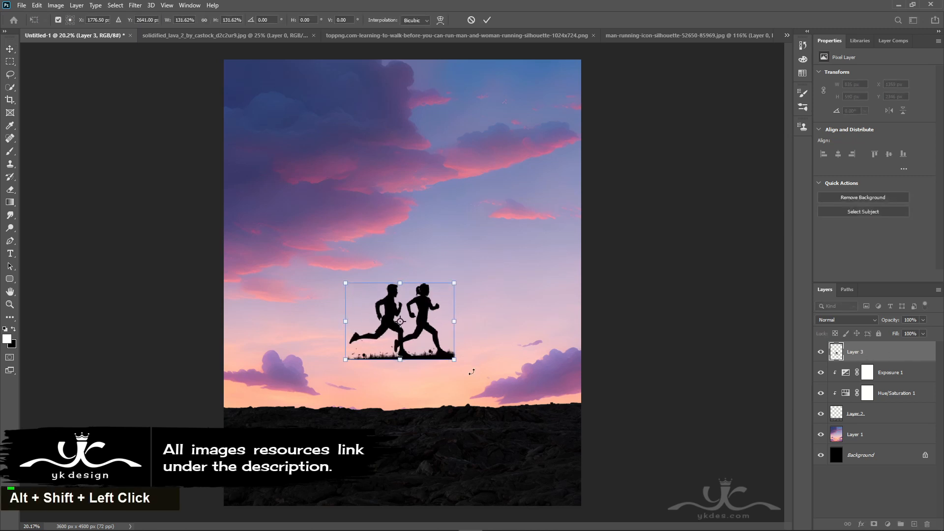
Place the runners on the horizon at the canvas centre and reduce them to about 992 px wide.
left_click_drag(426, 324, 423, 376)
left_click_drag(450, 336, 442, 338)
left_click_drag(418, 375, 429, 378)
key("Return")
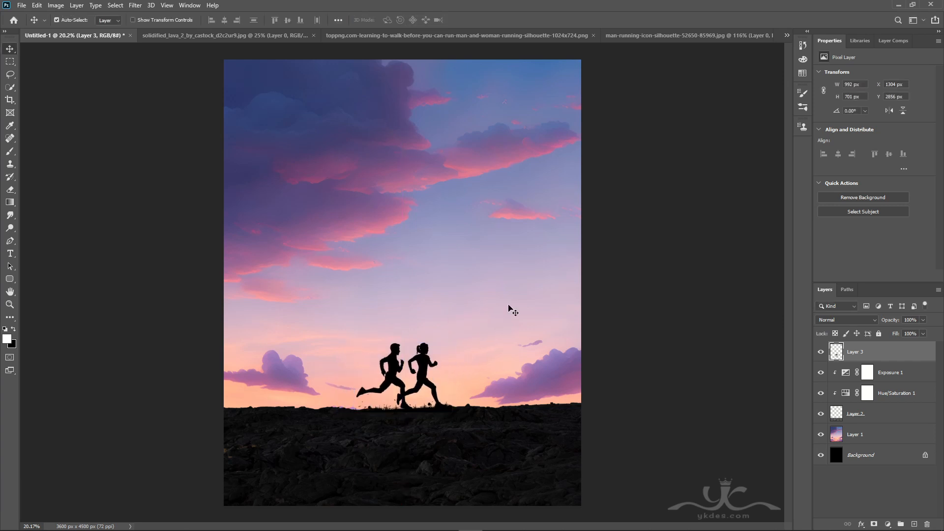
Shrink the runners to about 952 px wide and nudge them down onto the ground.
key("ctrl+t")
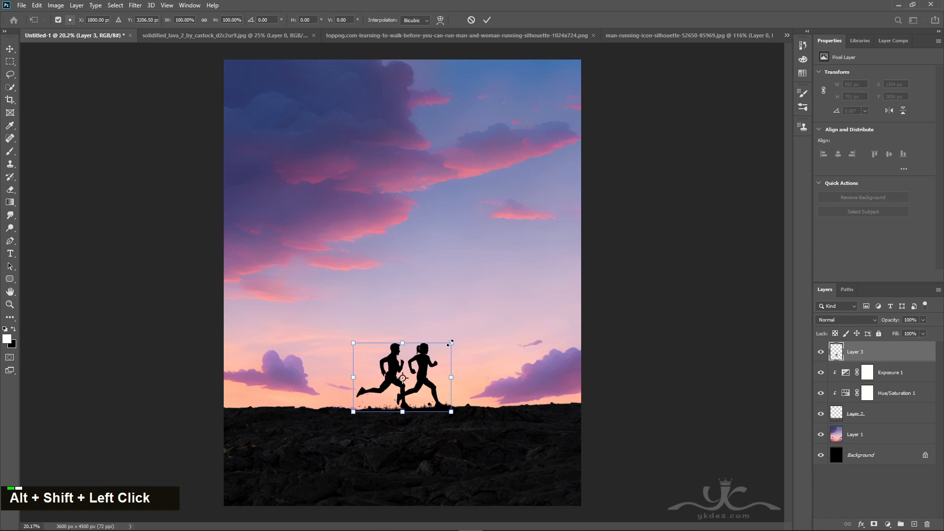
left_click_drag(449, 342, 448, 345)
key("Return")
key("Down")
key("Down")
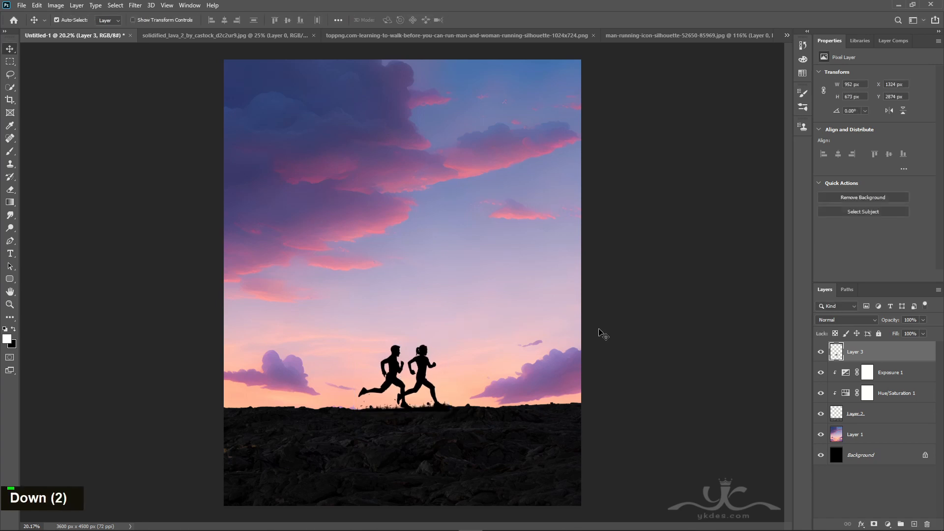
Fine-tune the runners' vertical position and place their layer directly beneath the lava ground layer.
key("Down")
key("Up")
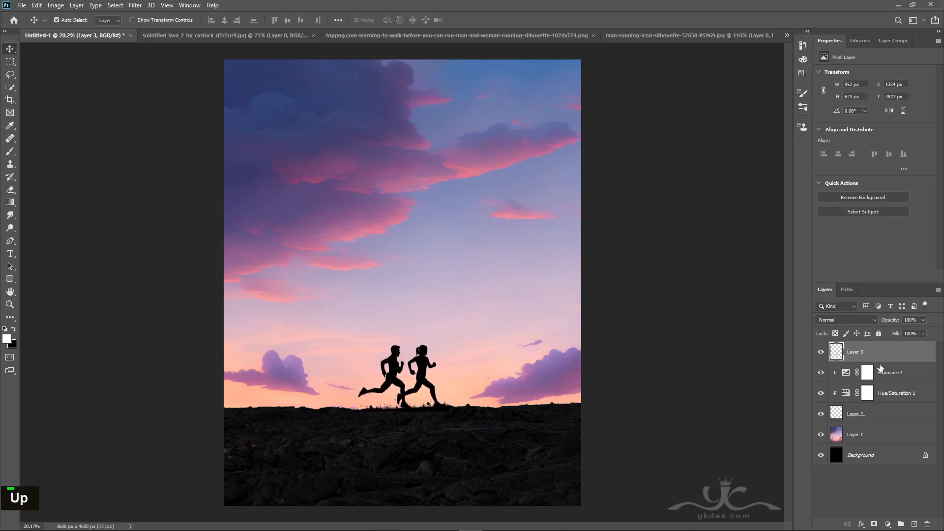
left_click_drag(887, 357, 885, 425)
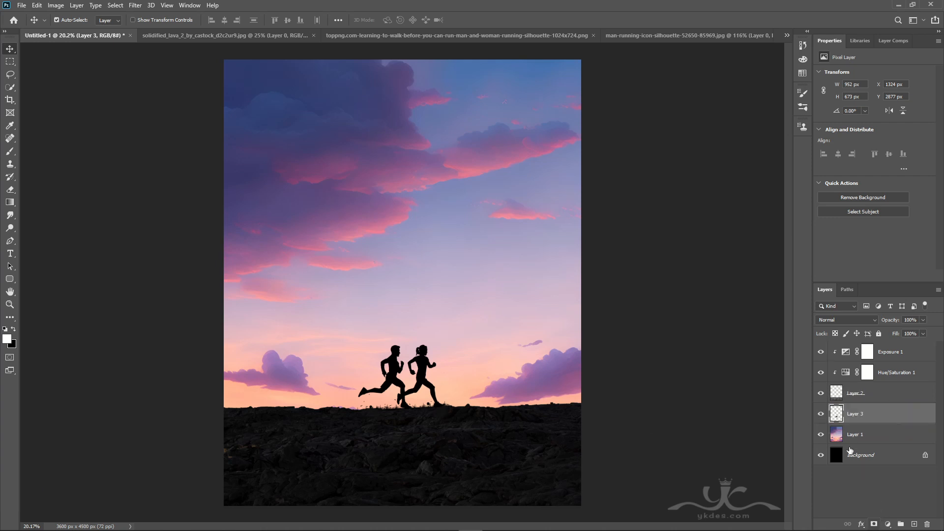
left_click(820, 416)
left_click(820, 416)
Add a layer mask to the runners' layer and choose a hard round tip for the Brush tool.
left_click(875, 523)
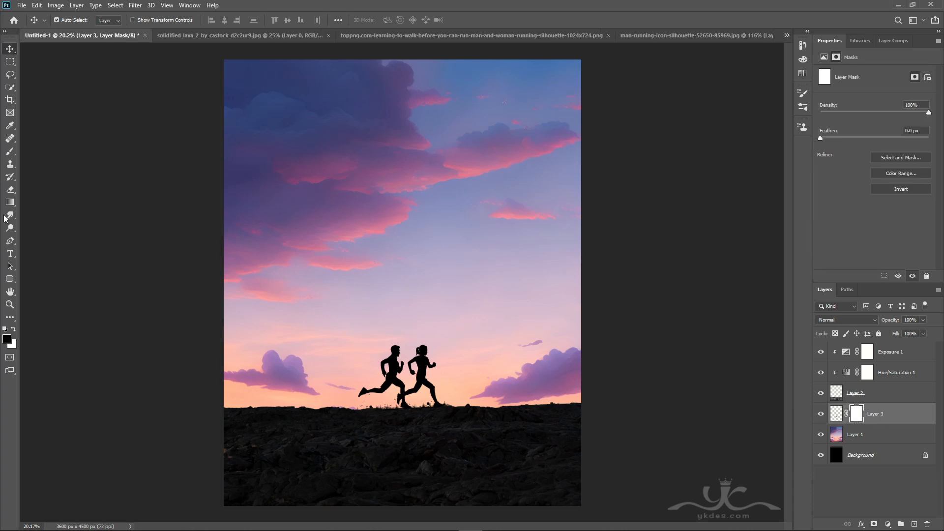
right_click(11, 152)
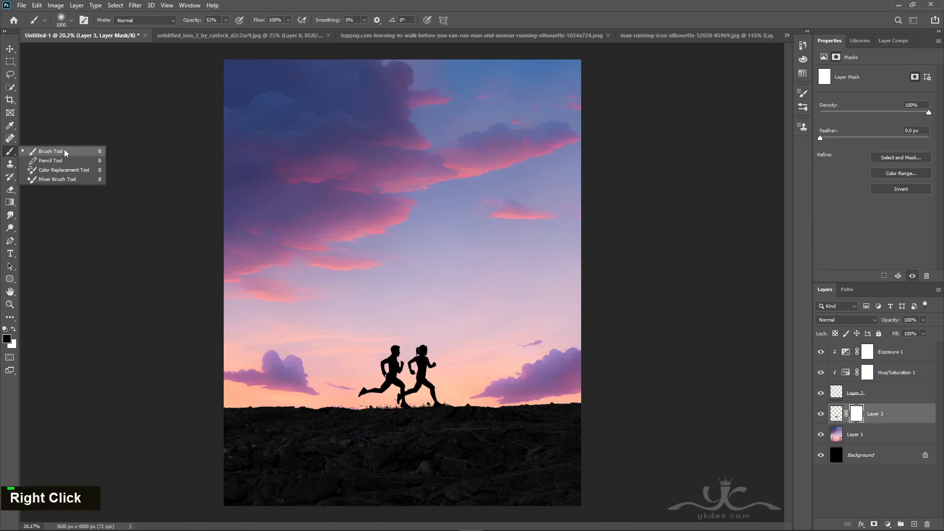
left_click(50, 151)
left_click(70, 20)
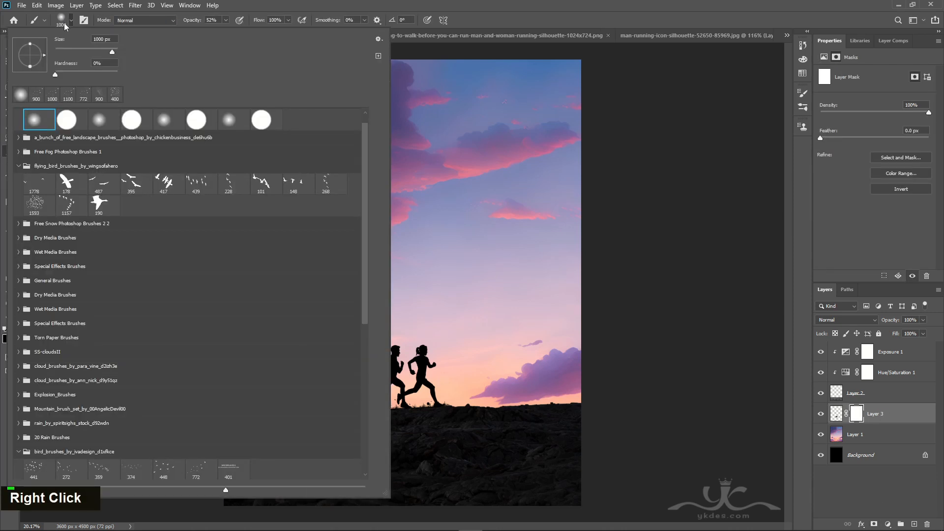
left_click(68, 122)
key("Return")
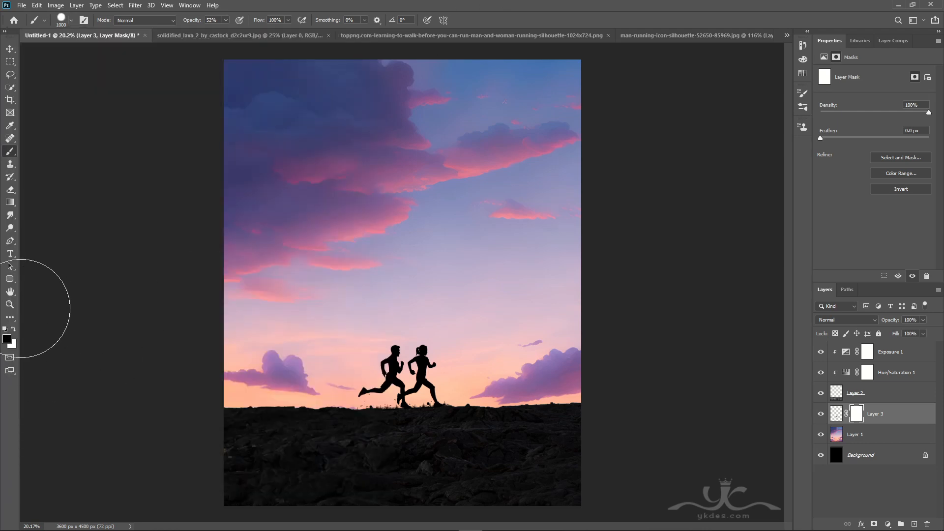
Mask out the grass and stones around the runners' feet with a 60 px black brush at 100% opacity.
left_click(10, 304)
left_click_drag(303, 389, 340, 428)
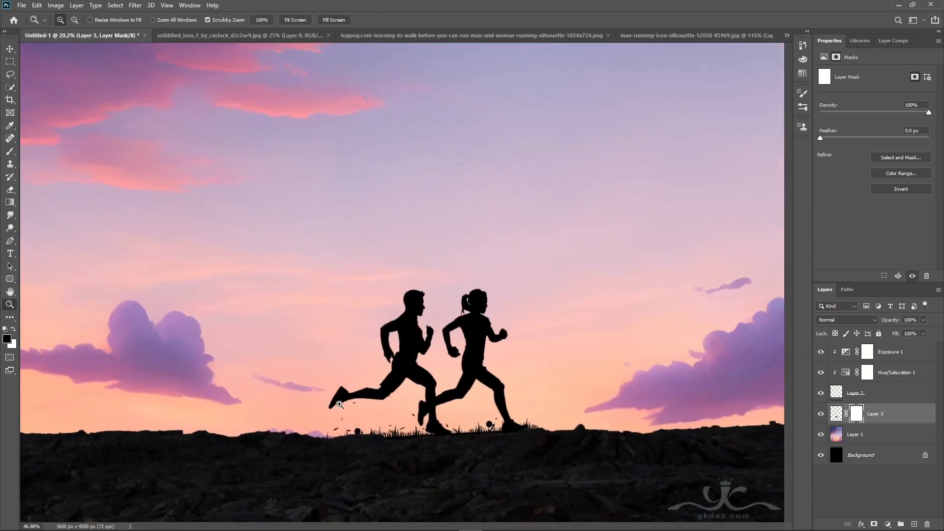
left_click(10, 151)
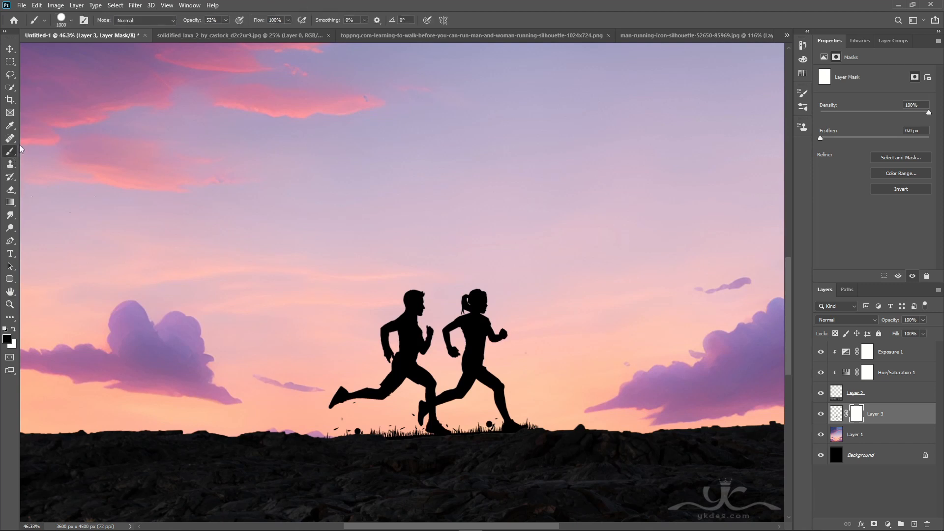
left_click(226, 20)
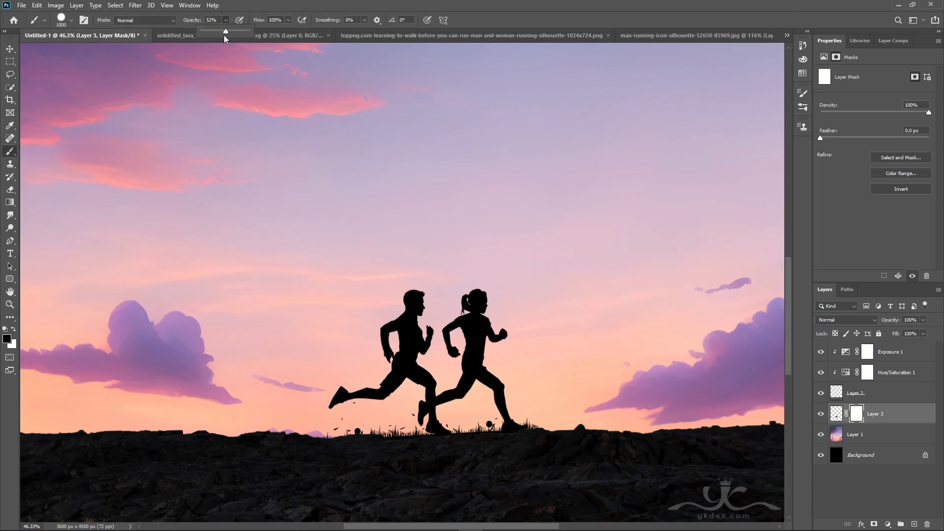
left_click(256, 36)
key("bracketleft")
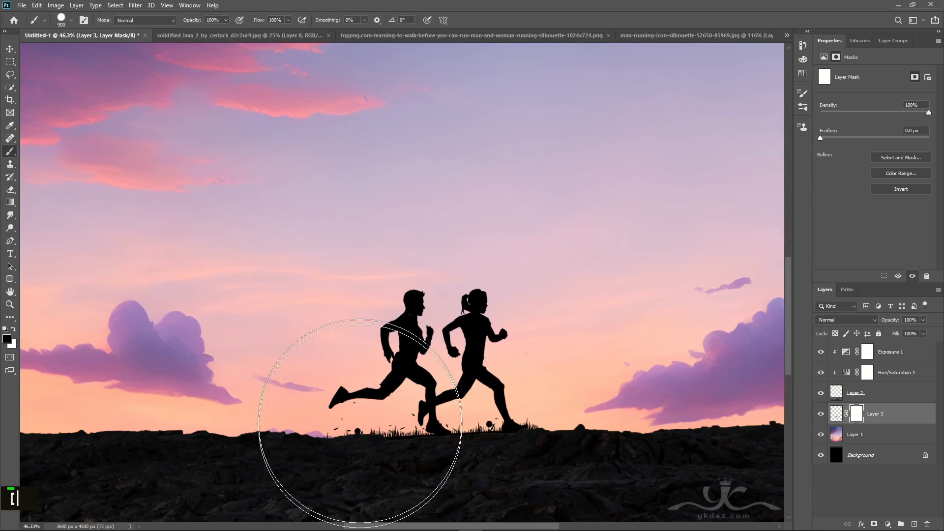
key("bracketleft")
key("bracketleft")
key("bracketleft")
key("bracketleft")
key("bracketleft")
key("bracketleft")
key("bracketleft")
key("bracketleft")
key("bracketleft")
key("bracketleft")
key("bracketleft")
key("bracketleft")
key("bracketleft")
key("bracketleft")
key("bracketleft")
key("bracketleft")
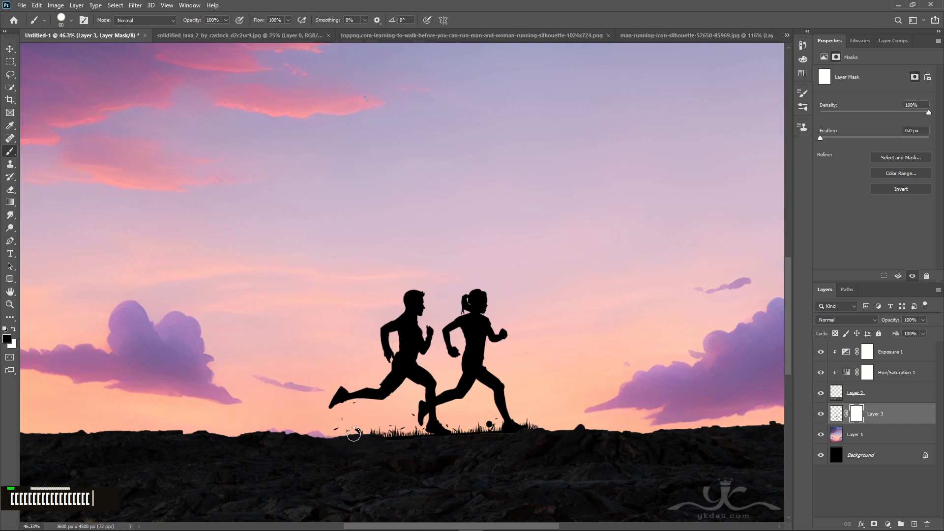
mouse_move(401, 424)
left_mouse_down()
mouse_move(435, 442)
mouse_move(366, 436)
left_mouse_up()
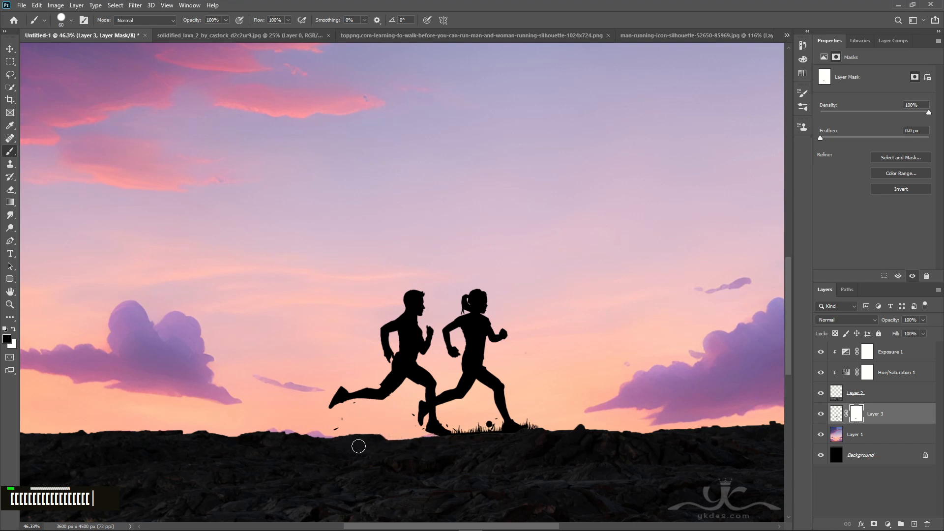
mouse_move(430, 443)
left_mouse_down()
mouse_move(460, 436)
mouse_move(459, 426)
mouse_move(490, 432)
mouse_move(492, 420)
mouse_move(482, 440)
mouse_move(491, 439)
mouse_move(493, 428)
left_mouse_up()
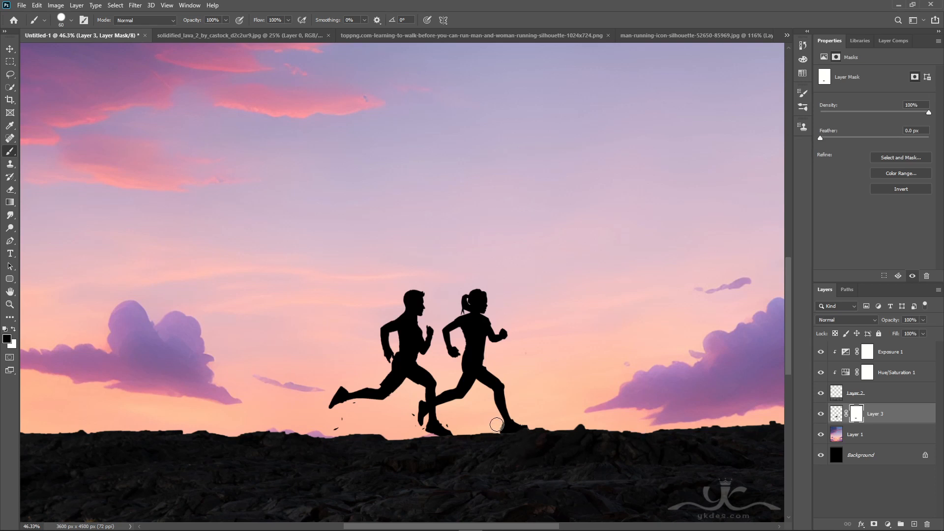
mouse_move(493, 425)
left_mouse_down()
mouse_move(492, 434)
mouse_move(496, 427)
left_mouse_up()
Examine the masked runners within the whole composition and compare it with their layer hidden and shown.
key("ctrl+equal")
key("ctrl+equal")
key("ctrl+equal")
key("ctrl+minus")
key("ctrl+minus")
key("ctrl+minus")
key("ctrl+minus")
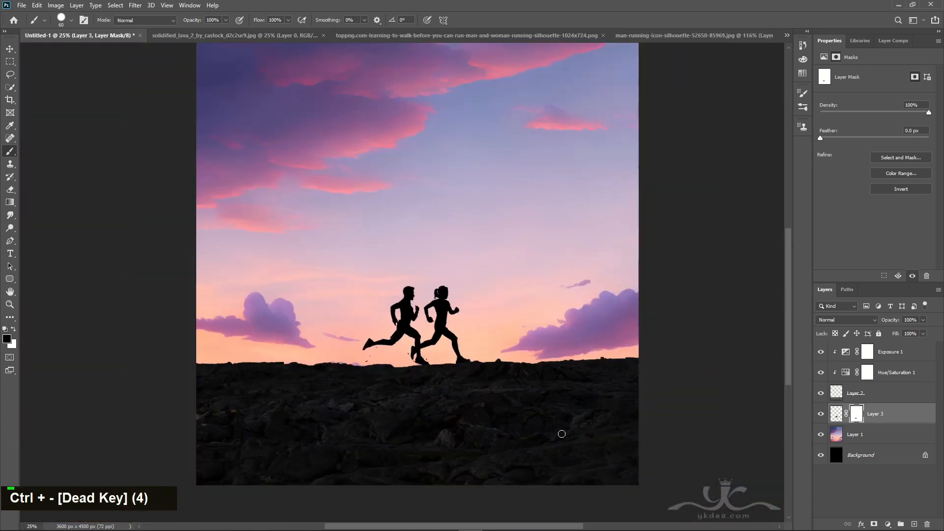
scroll(565, 429, "down", 2, "alt")
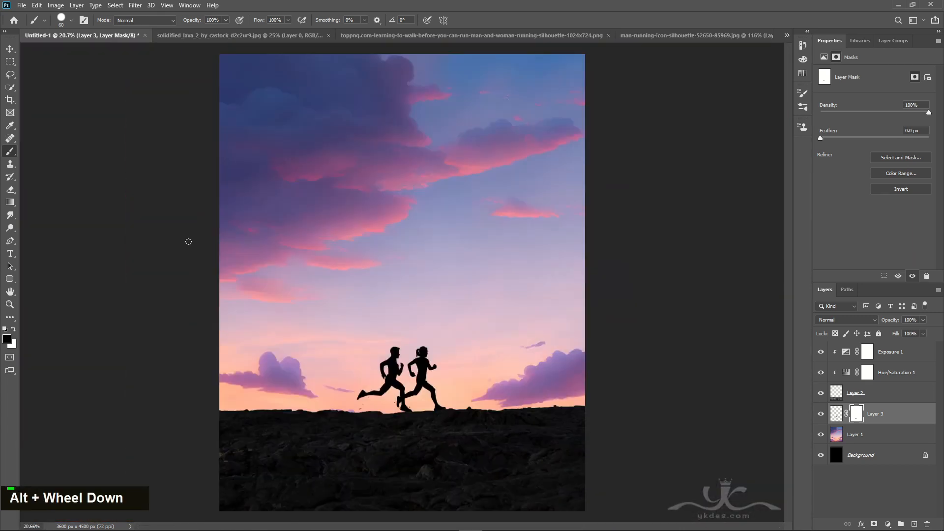
left_click(10, 48)
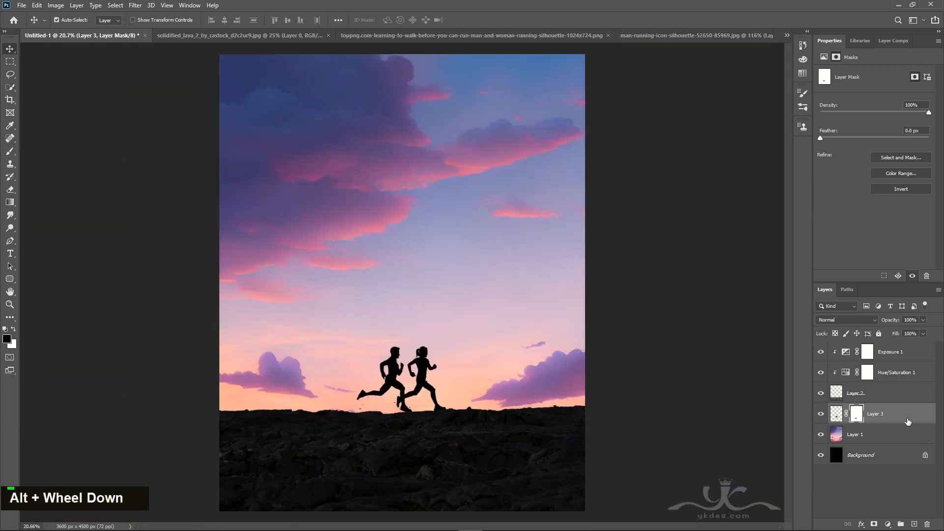
left_click(821, 414)
left_click(821, 414)
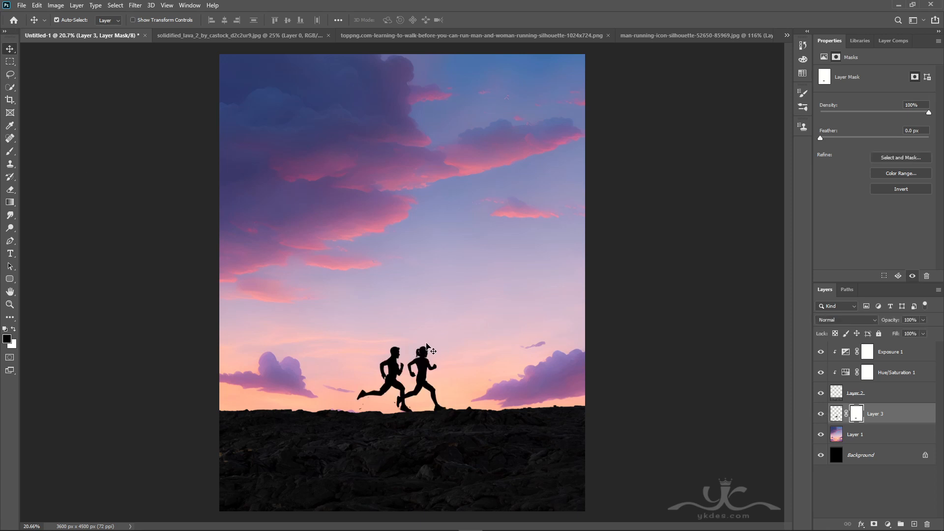
Apply the Camera Raw Filter to the sky with Highlights -28, Shadows +24, Whites -29, Blacks +32, Texture +76 and Clarity +29.
left_click(891, 440)
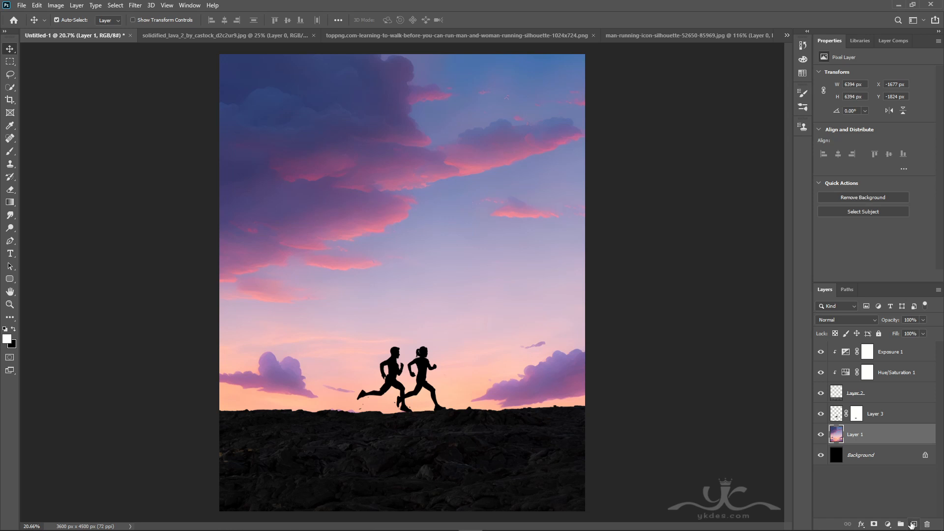
left_click(133, 5)
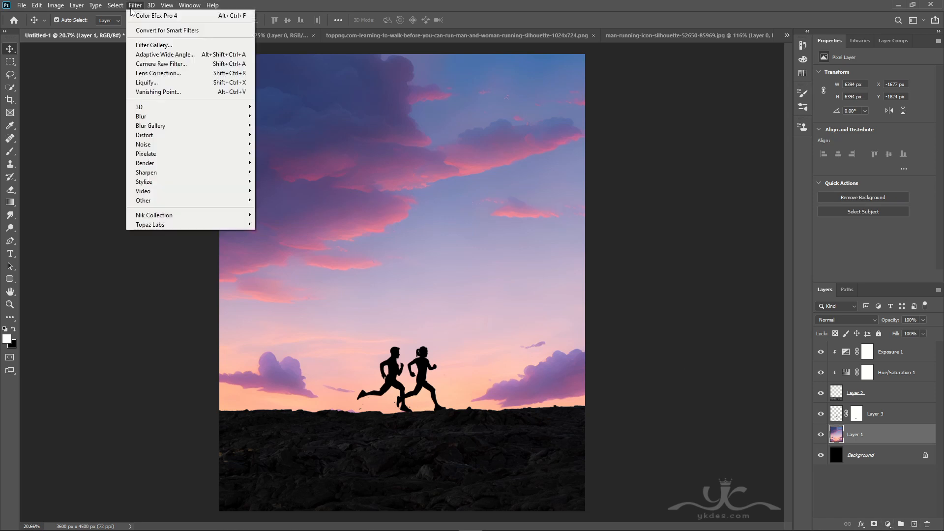
left_click(160, 65)
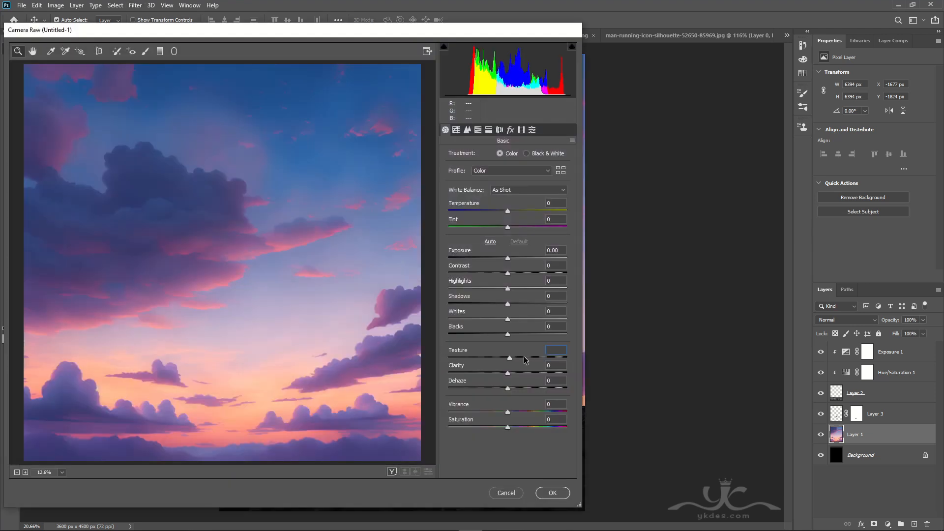
left_click_drag(509, 358, 524, 374)
left_click_drag(509, 335, 492, 292)
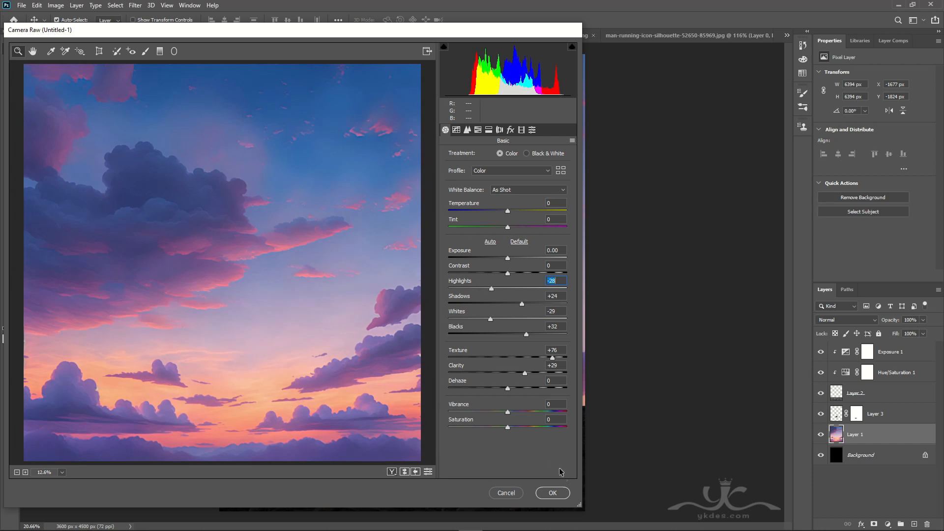
left_click(553, 493)
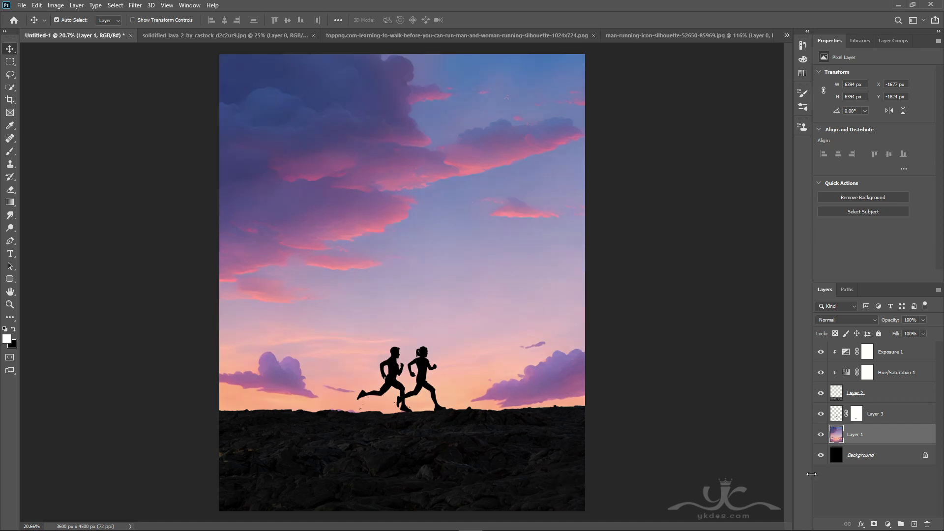
Add an Exposure adjustment above the sky layer with Exposure +0.57 and Gamma Correction 0.89.
left_click(891, 524)
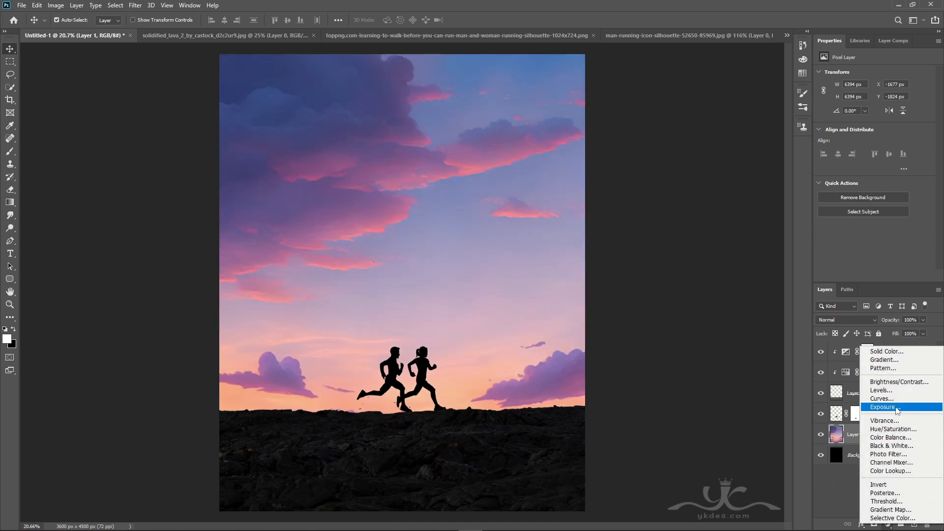
left_click(874, 414)
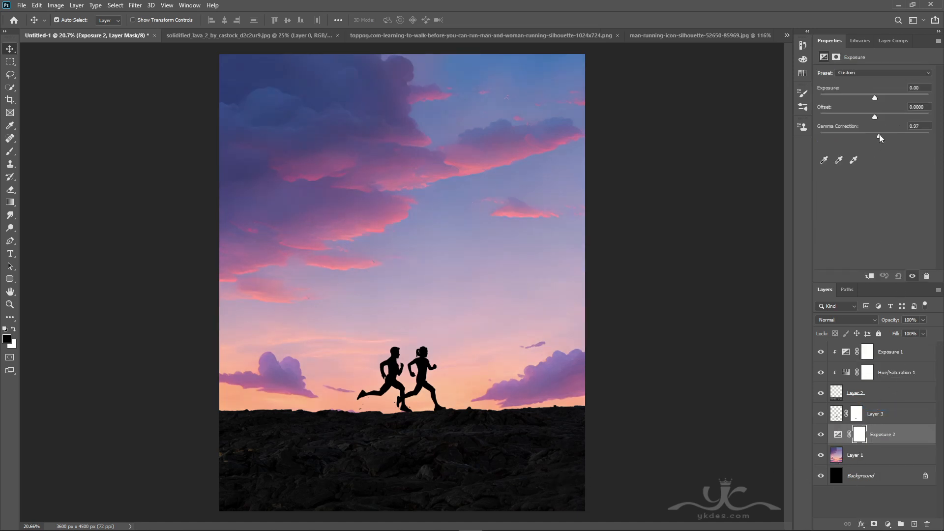
left_click_drag(879, 135, 878, 135)
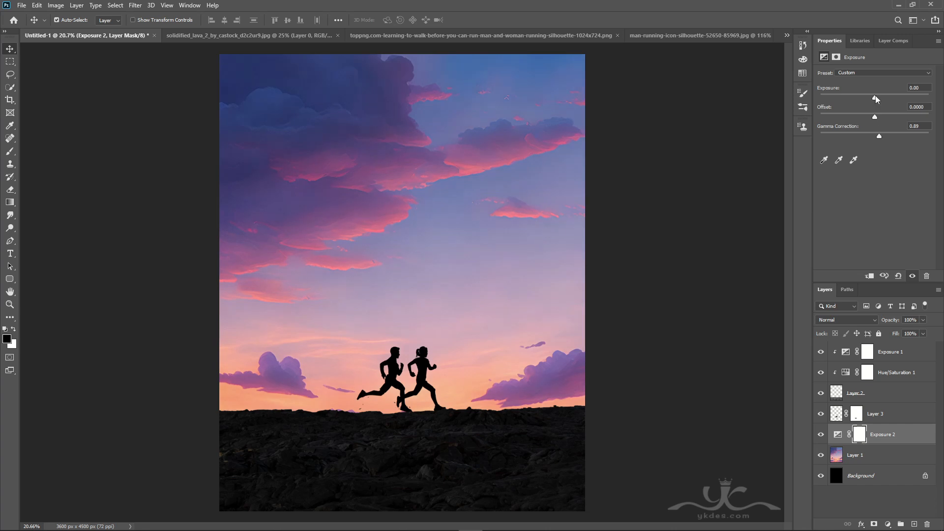
left_click_drag(875, 98, 879, 98)
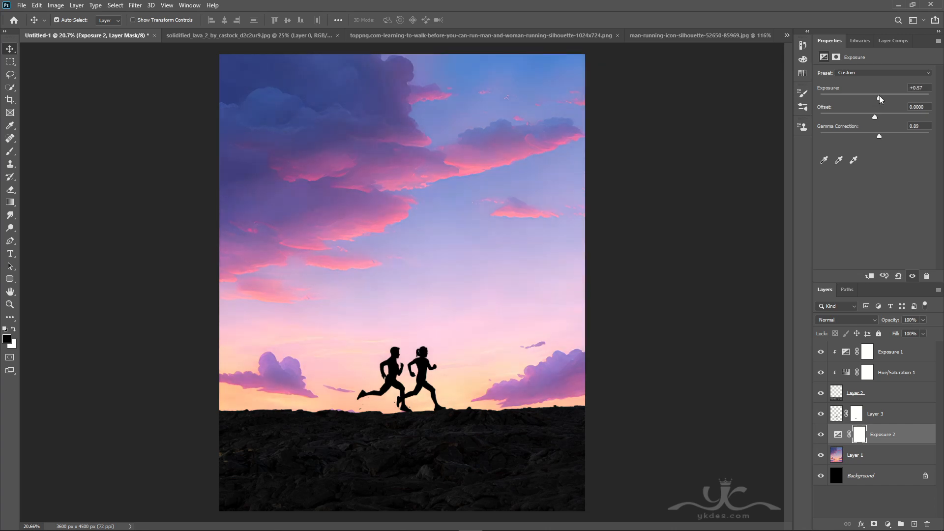
Add a Curves adjustment above the sky's Exposure layer, raising black output to 13 and adding a midpoint at input 126, output 129.
left_click(889, 524)
left_click(888, 401)
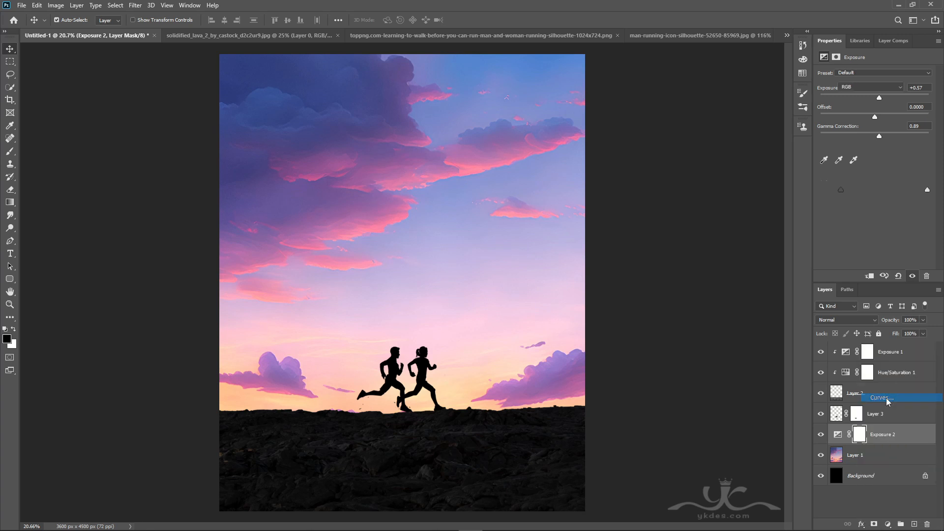
left_click_drag(840, 181, 835, 177)
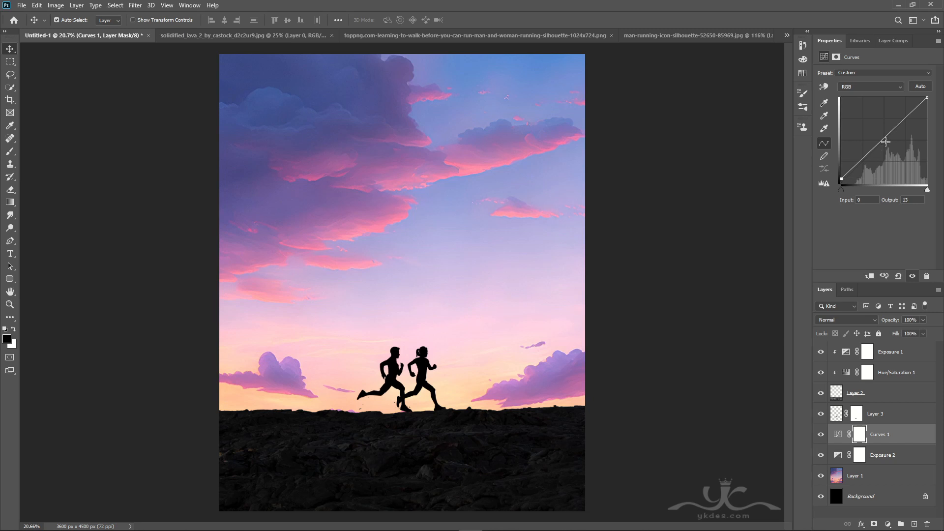
left_click(885, 142)
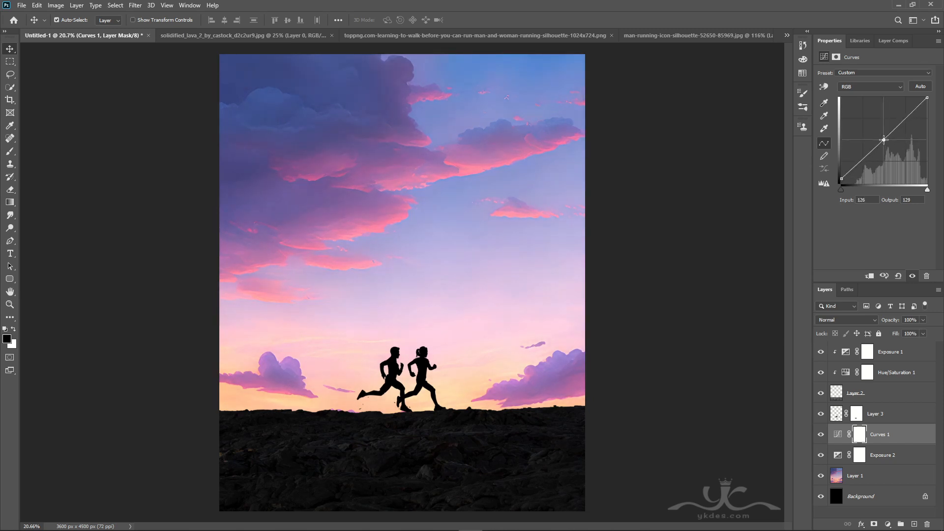
left_click(820, 435)
scroll(907, 423, "up", 1)
Isolate the sprinting man in the man-running-icon-silhouette document by selecting the subject and adding a layer mask from it.
left_click(902, 353)
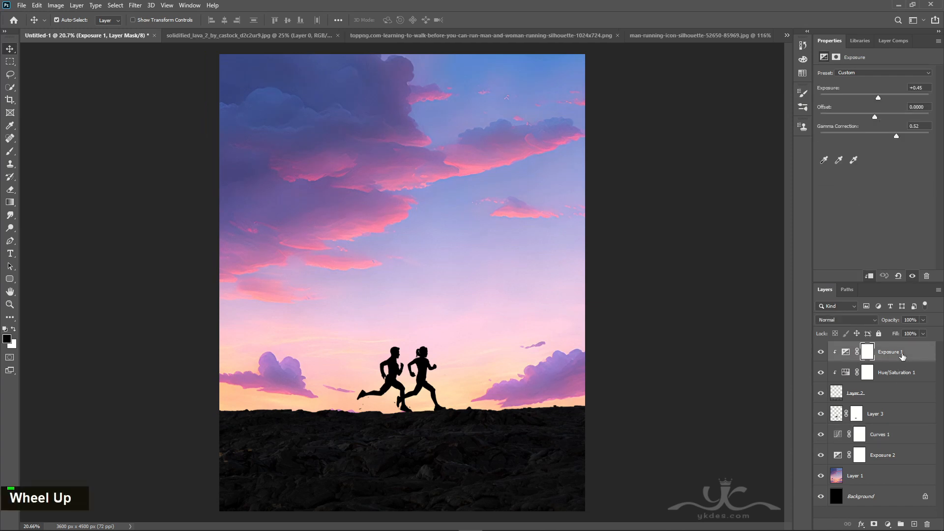
left_click(668, 35)
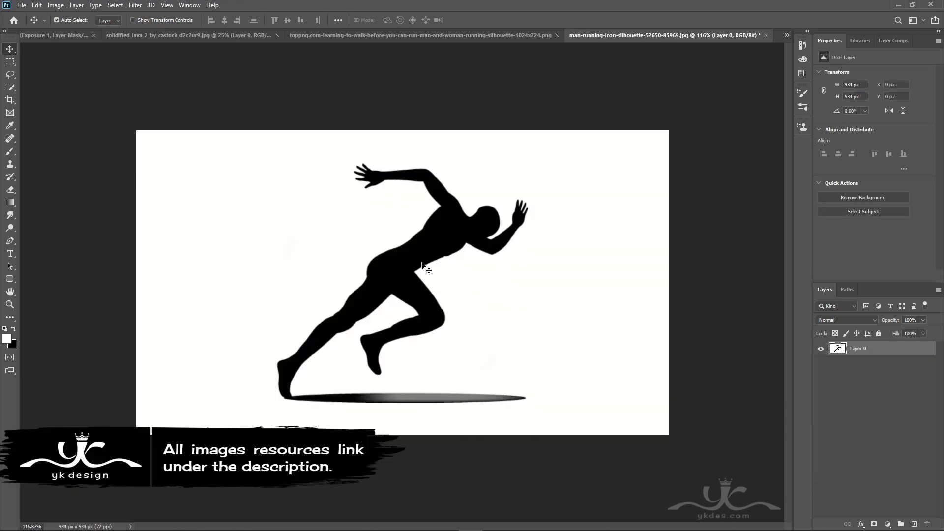
left_click(118, 6)
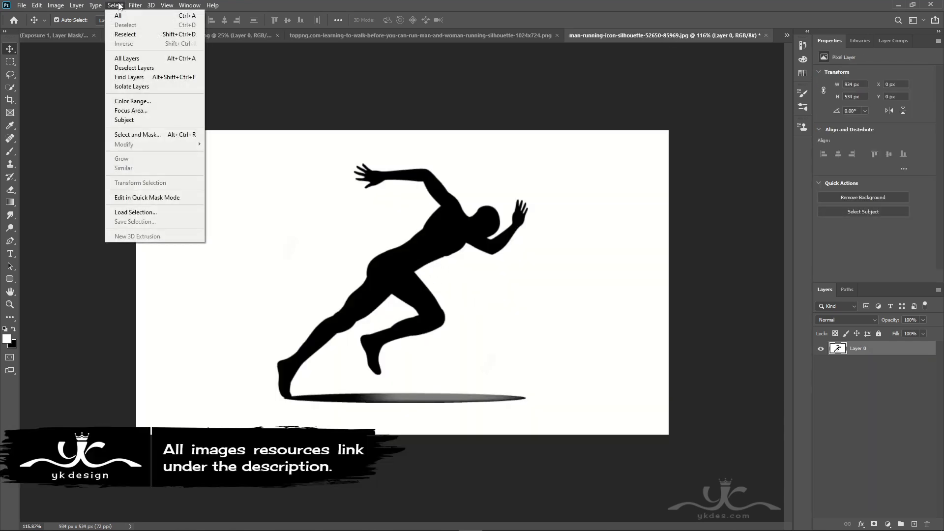
left_click(138, 121)
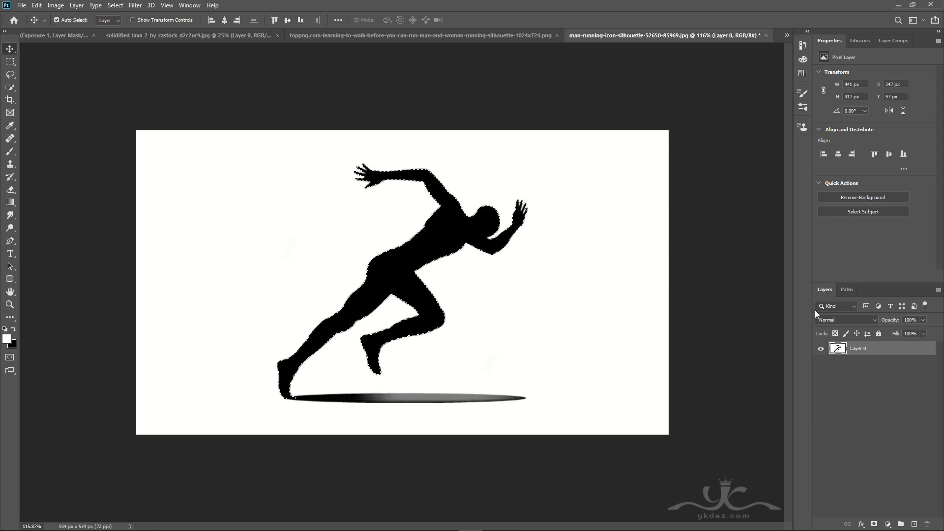
left_click(874, 523)
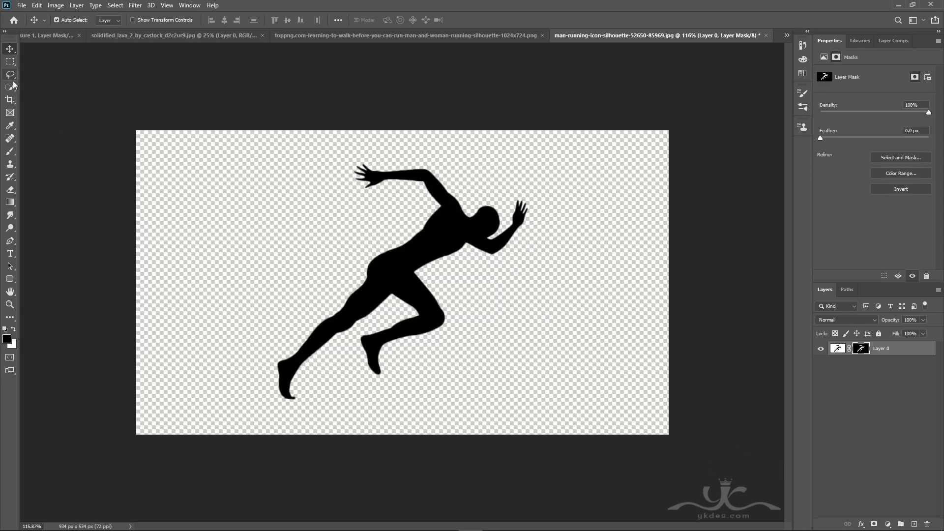
Refine the sprinter's mask edge around the hand in Select and Mask and output it to a new layer with layer mask.
left_click(10, 61)
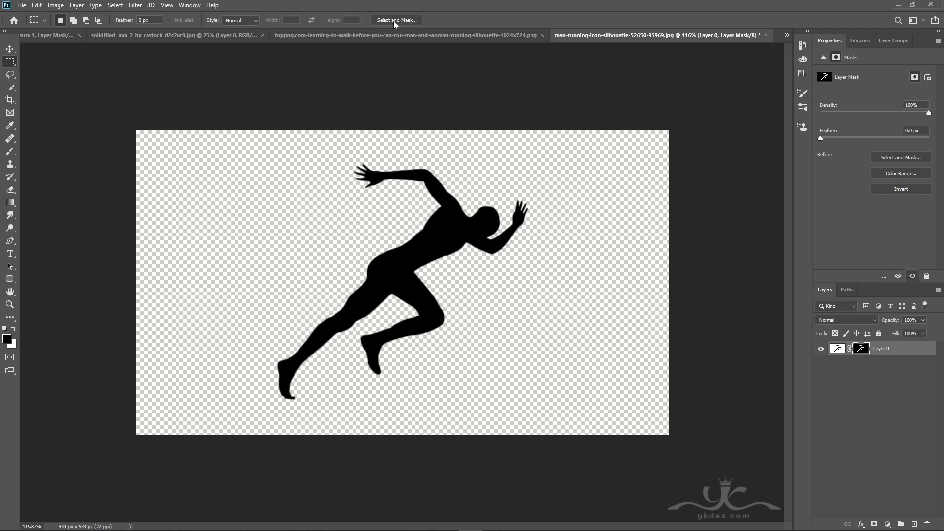
left_click(397, 20)
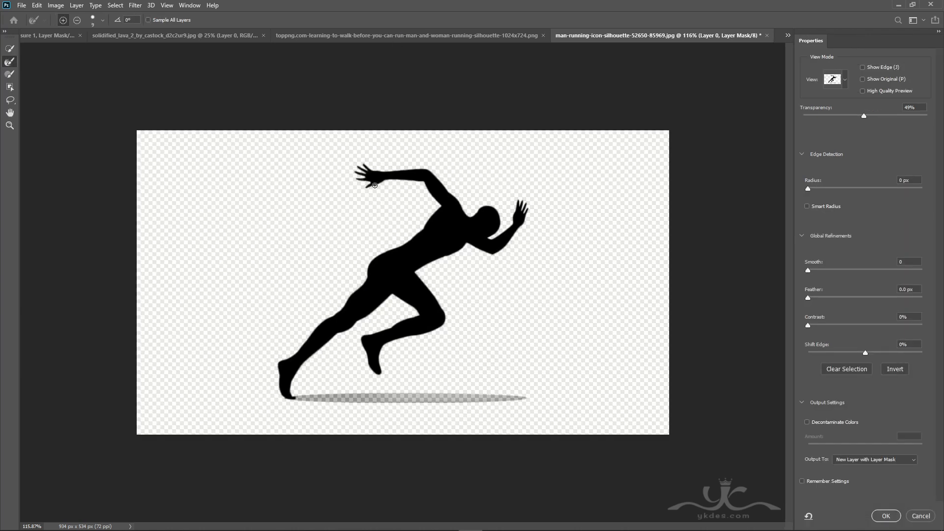
double_click(526, 207)
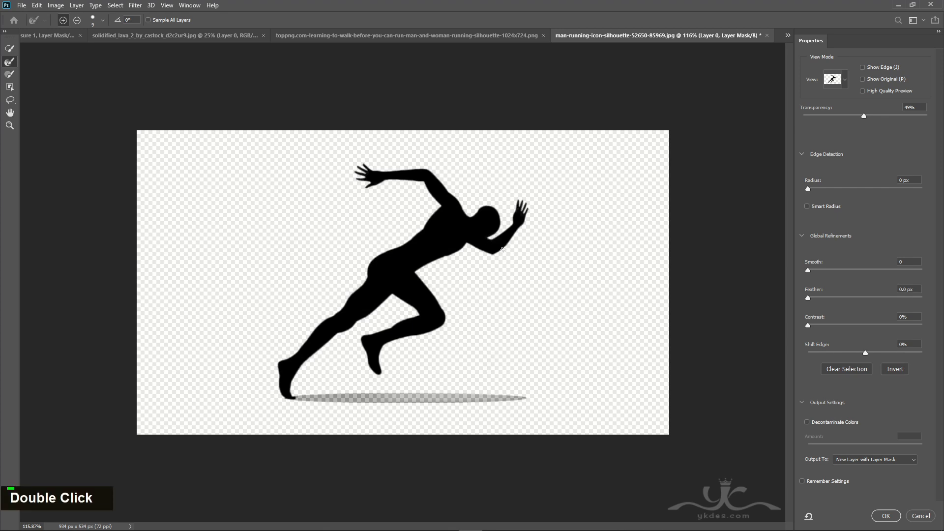
left_click(885, 516)
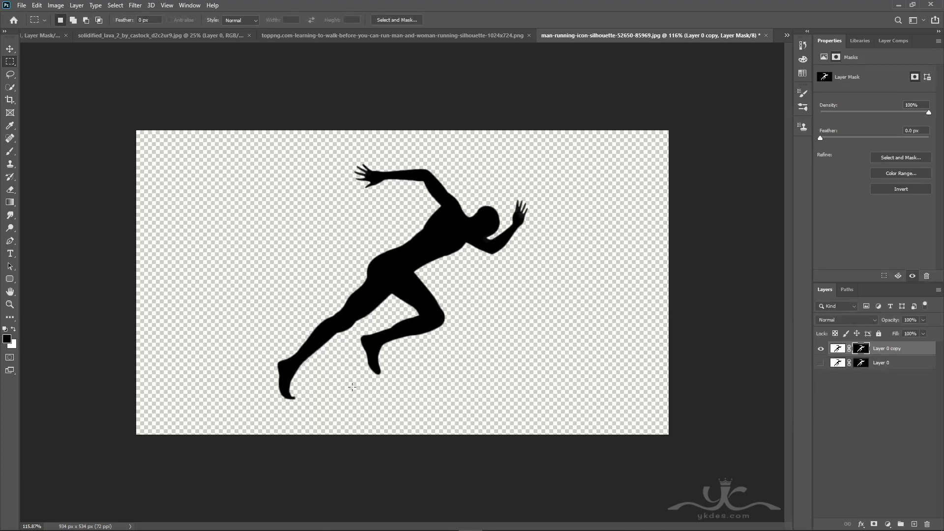
Apply the layer mask on the sprinter's copied layer and move the cut-out into the Untitled-1 composite above the two runners.
left_click(9, 48)
right_click(860, 355)
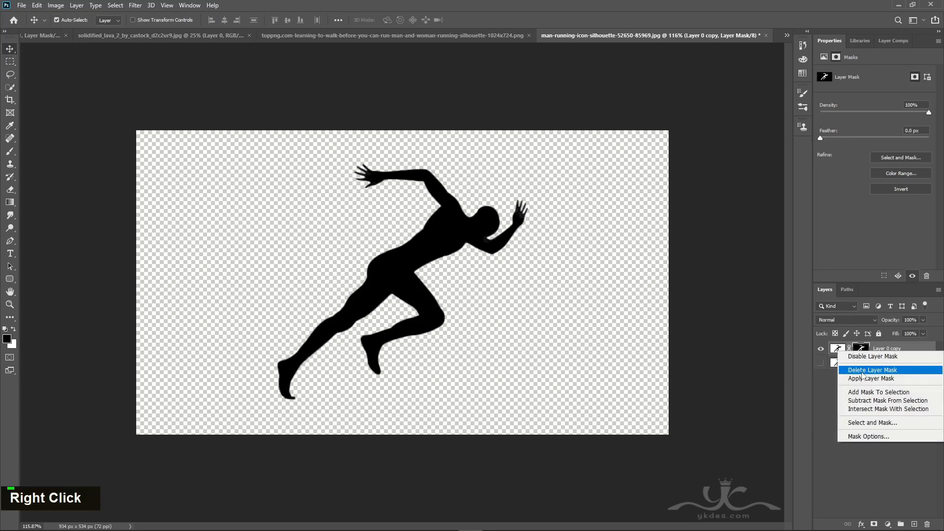
left_click(880, 380)
left_click_drag(453, 275, 402, 296)
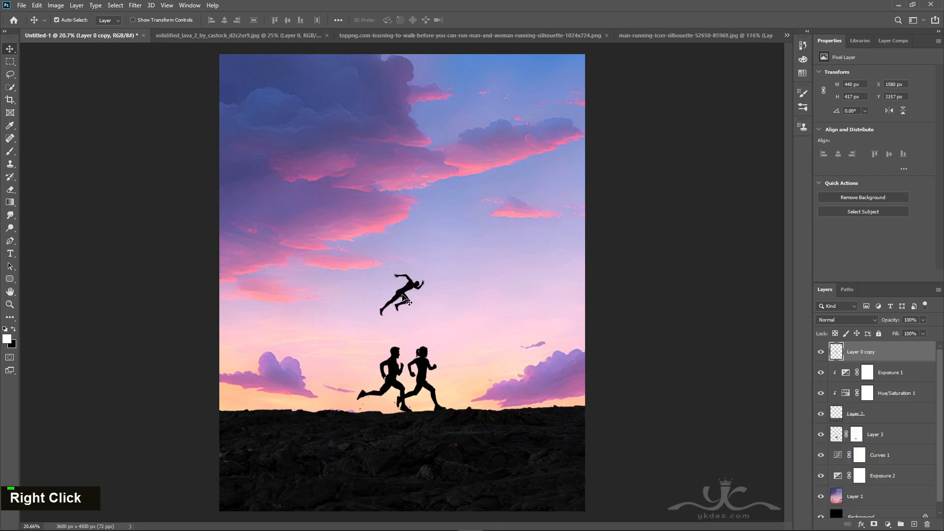
Scale the sprinter proportionally to about 2349 by 2225 px and position him in the sky above the two runners.
key("ctrl+t")
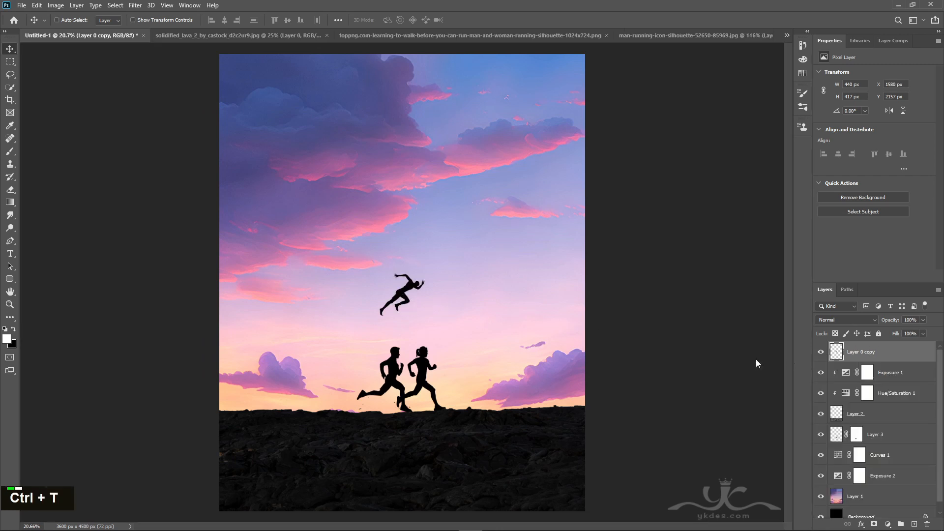
left_click_drag(426, 271, 537, 226)
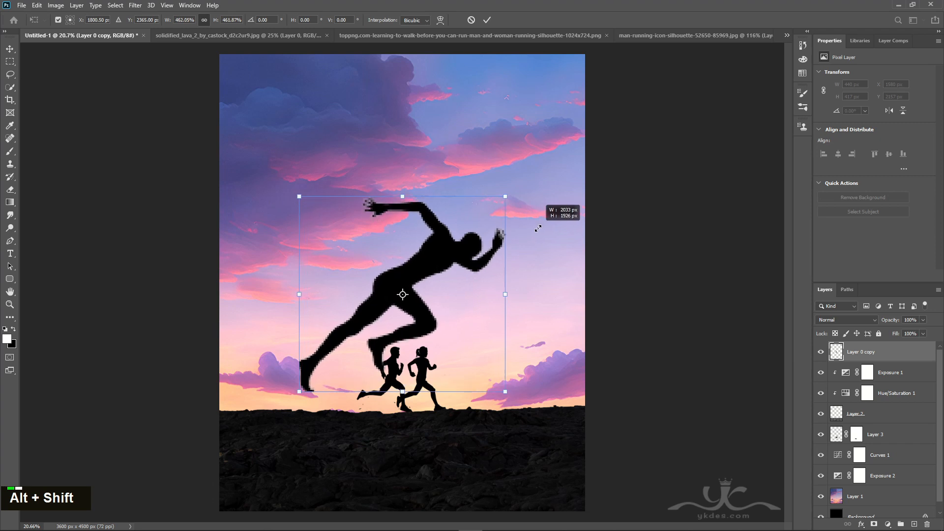
mouse_move(414, 300)
left_mouse_down()
mouse_move(414, 254)
mouse_move(409, 284)
left_mouse_up()
left_click_drag(499, 180, 514, 165)
left_click_drag(426, 279, 437, 256)
key("Return")
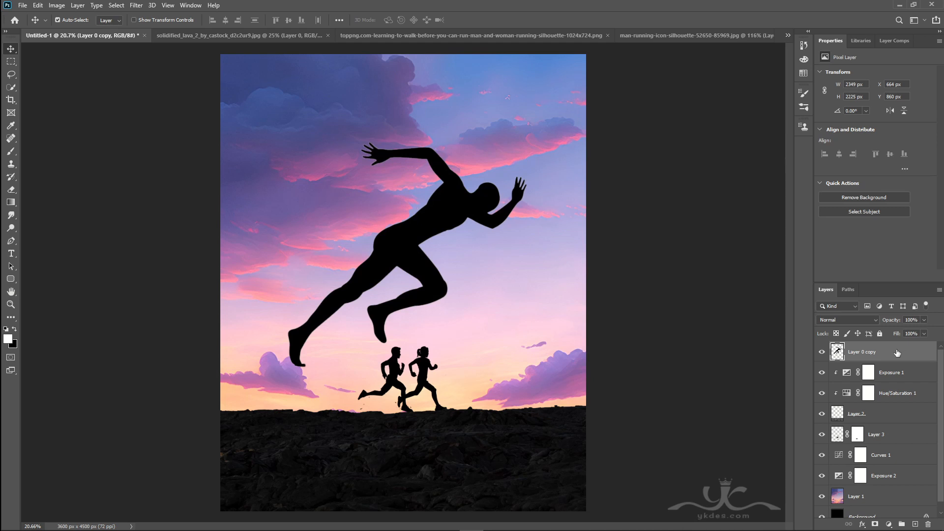
Hide the sprinter with an inverted layer mask and choose the 3168 brush from Free Splash Photoshop Brushes with white as foreground colour.
left_click(875, 524)
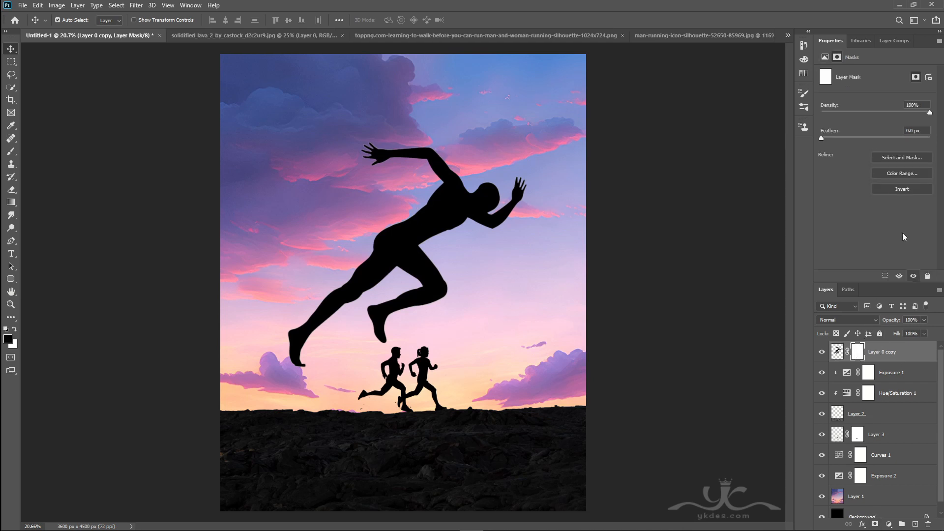
left_click(906, 191)
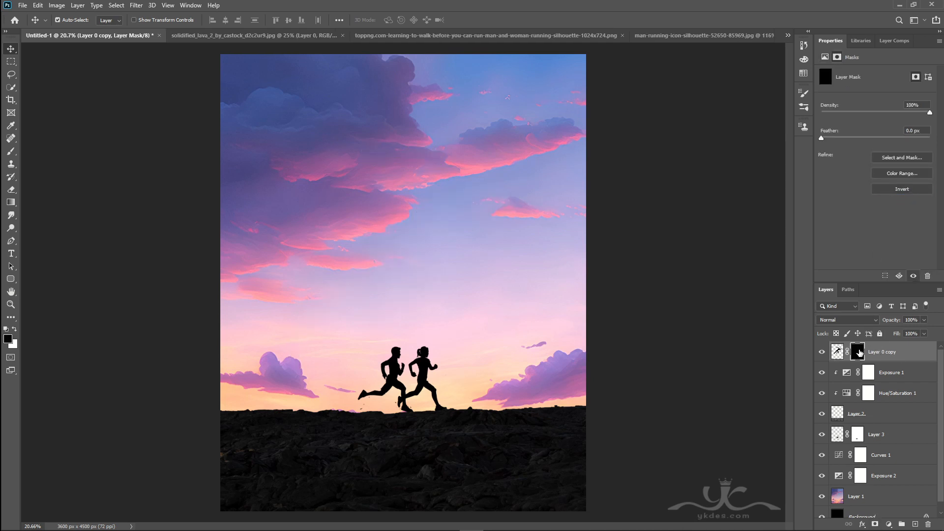
left_click(9, 153)
left_click(62, 20)
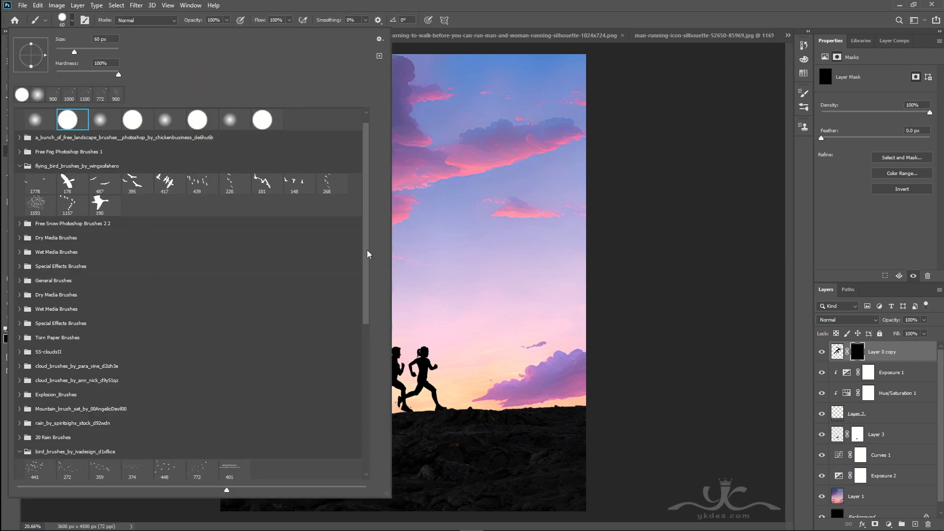
left_click_drag(368, 254, 365, 437)
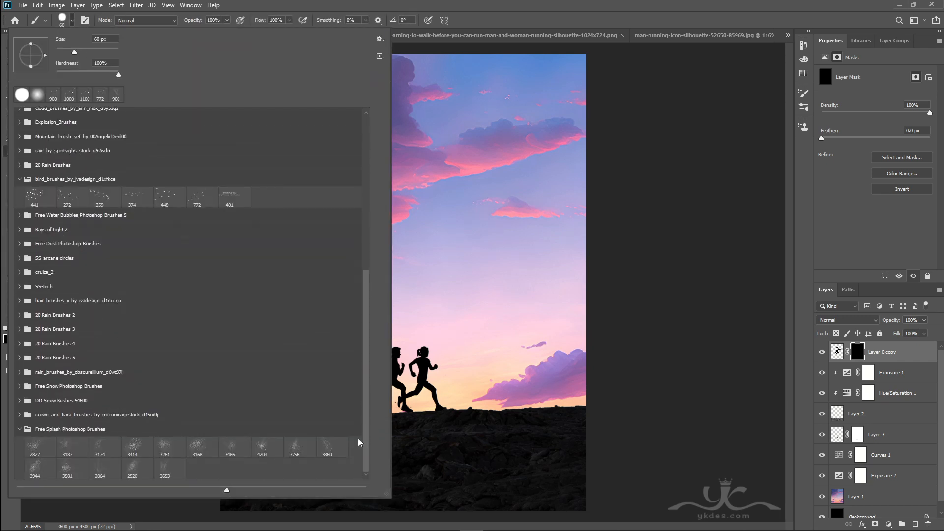
left_click(195, 445)
left_click(513, 4)
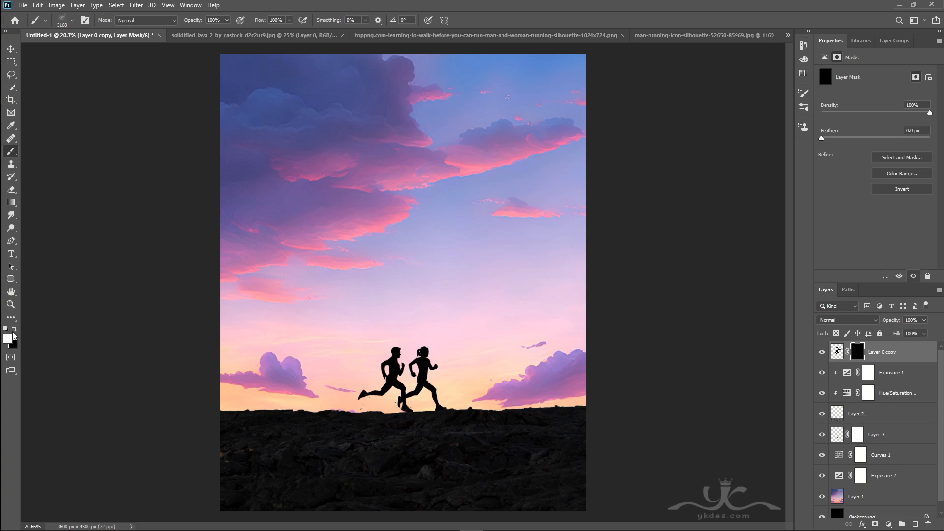
Reduce the splash brush to 900 px and dab white on the mask to reveal particles over the sprinter's torso, head and front arm.
key("bracketleft")
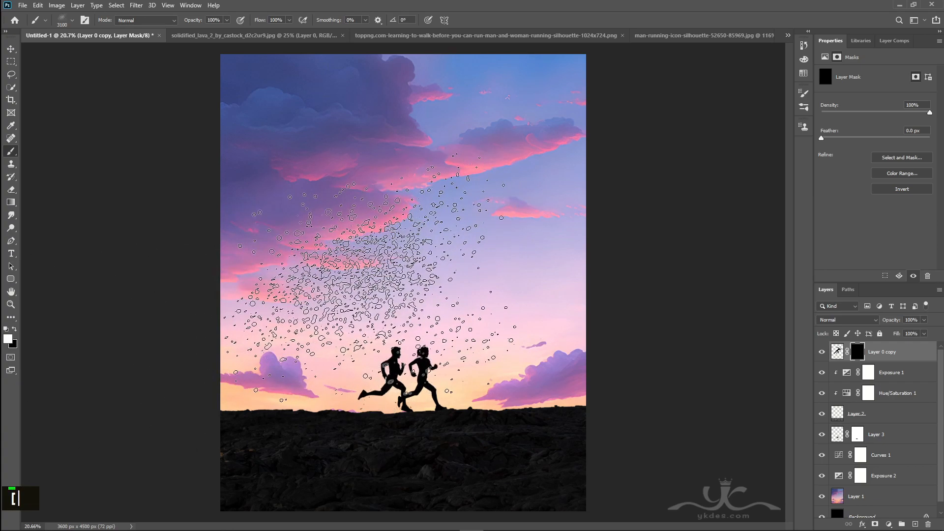
key("bracketleft")
key("bracketleft")
key("bracketleft")
key("bracketleft")
key("bracketleft")
key("bracketleft")
key("bracketleft")
key("bracketleft")
key("bracketleft")
key("bracketleft")
key("bracketleft")
key("bracketleft")
key("bracketleft")
key("bracketleft")
key("bracketleft")
key("bracketleft")
key("bracketleft")
key("bracketleft")
key("bracketleft")
key("bracketleft")
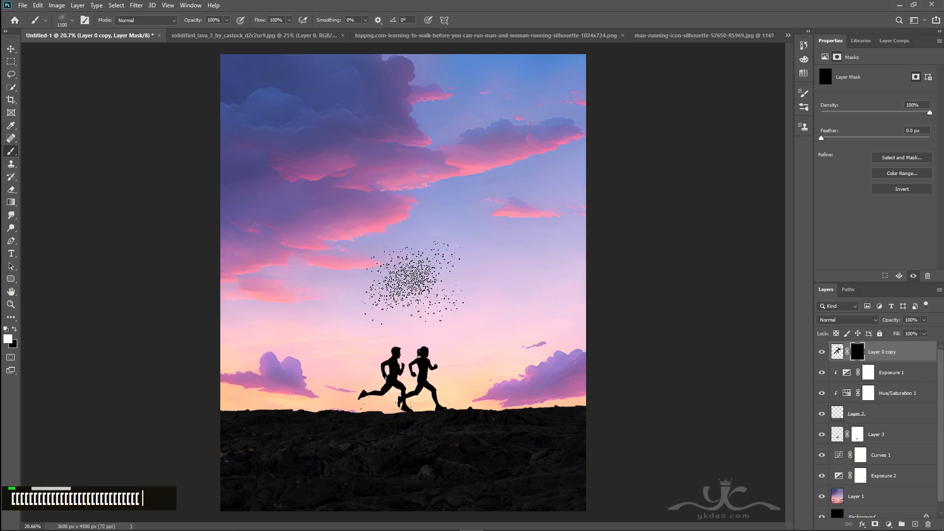
key("bracketleft")
key("bracketleft")
left_click(413, 280)
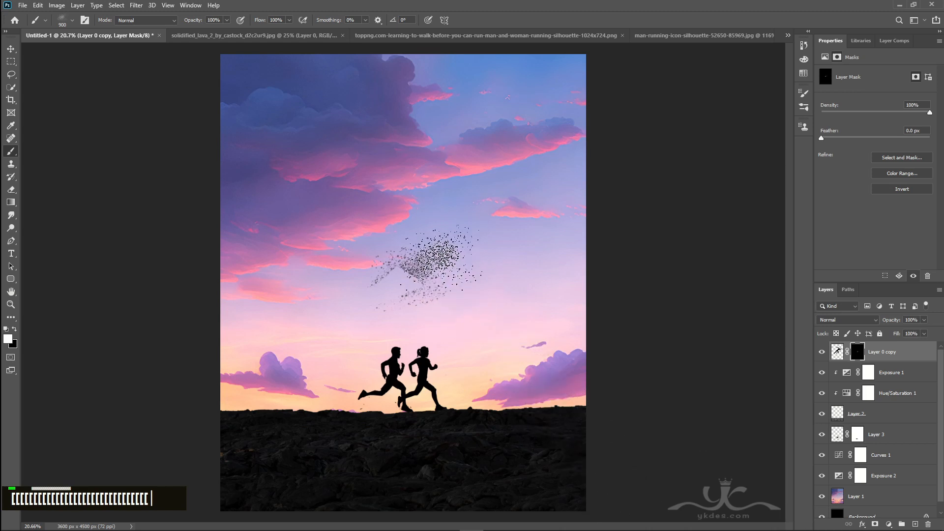
left_click(418, 268)
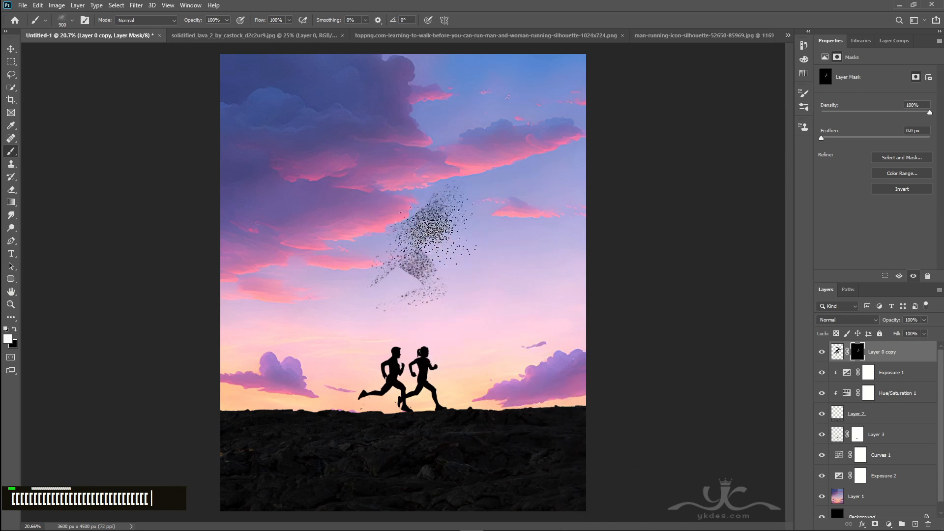
left_click(442, 187)
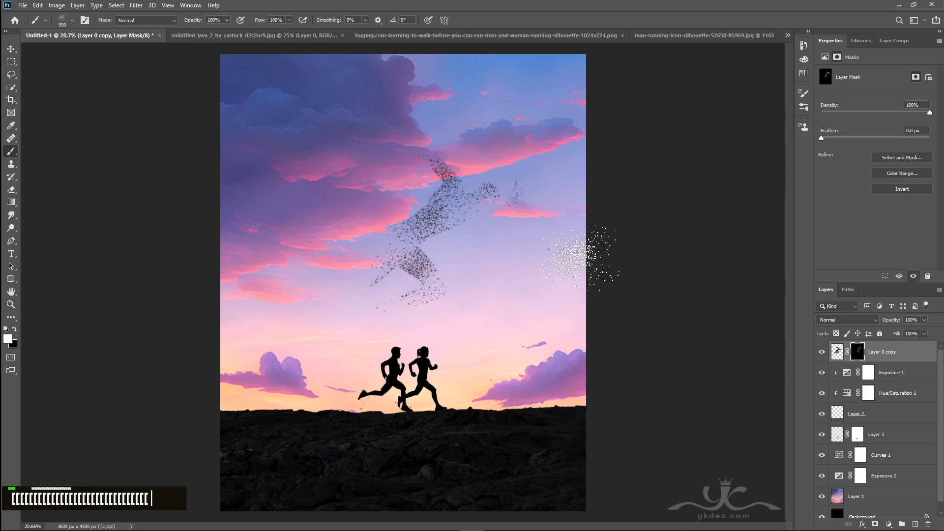
left_click(491, 192)
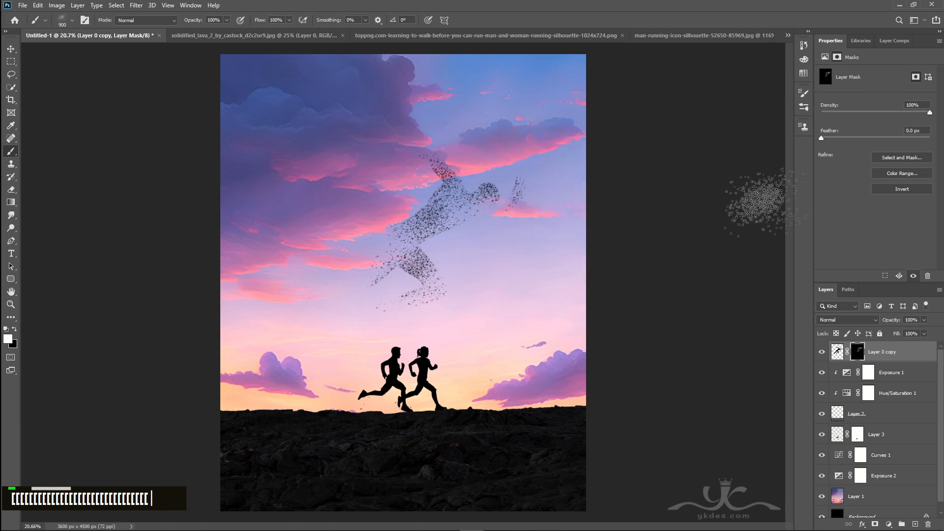
left_click(506, 204)
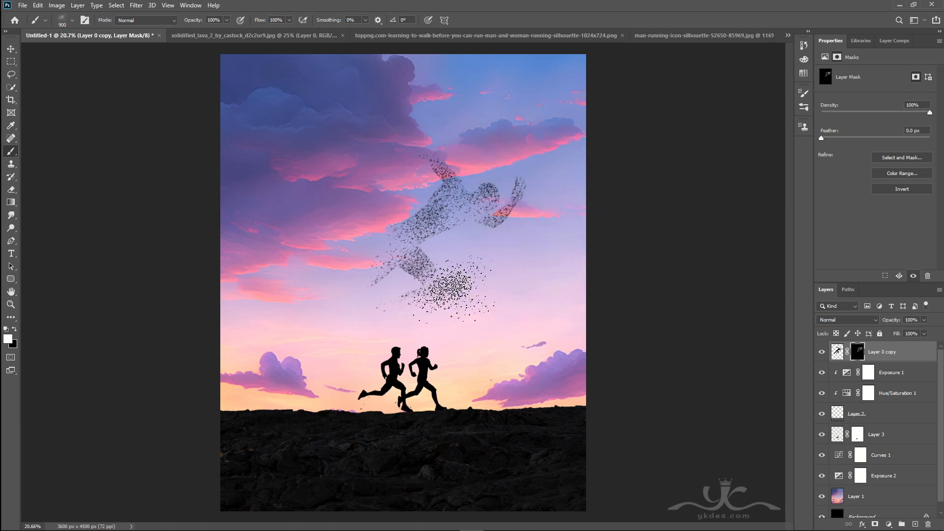
Dab the splash brush on the mask over the sprinter's rear arm, trailing leg and hips to reveal them as particles.
left_click(421, 156)
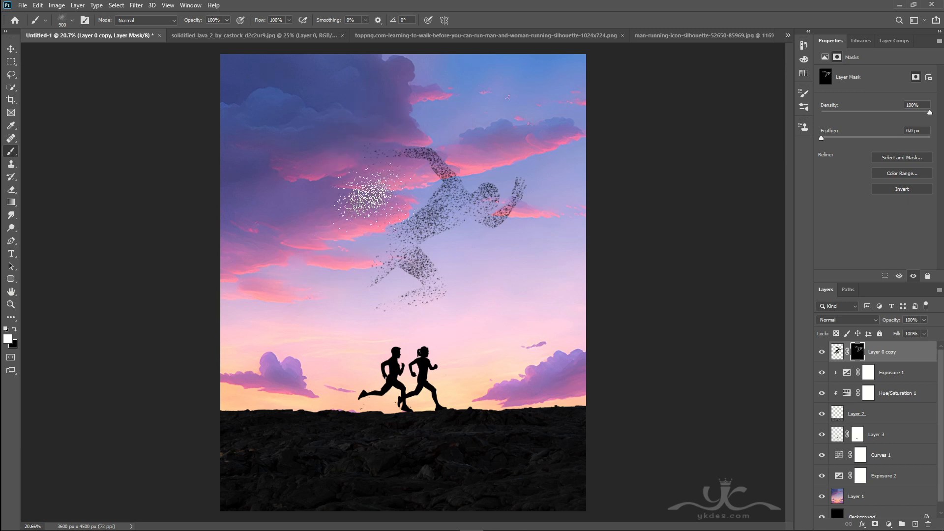
left_click(376, 142)
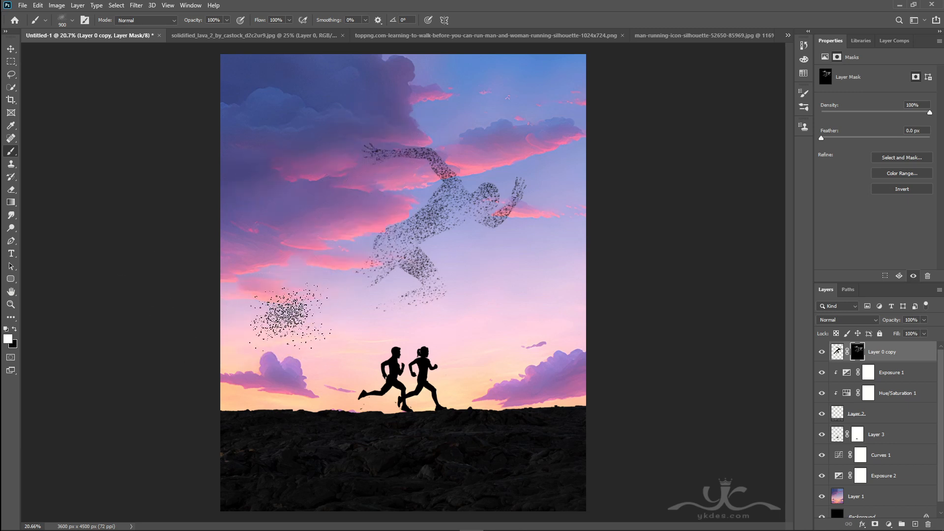
left_click(344, 291)
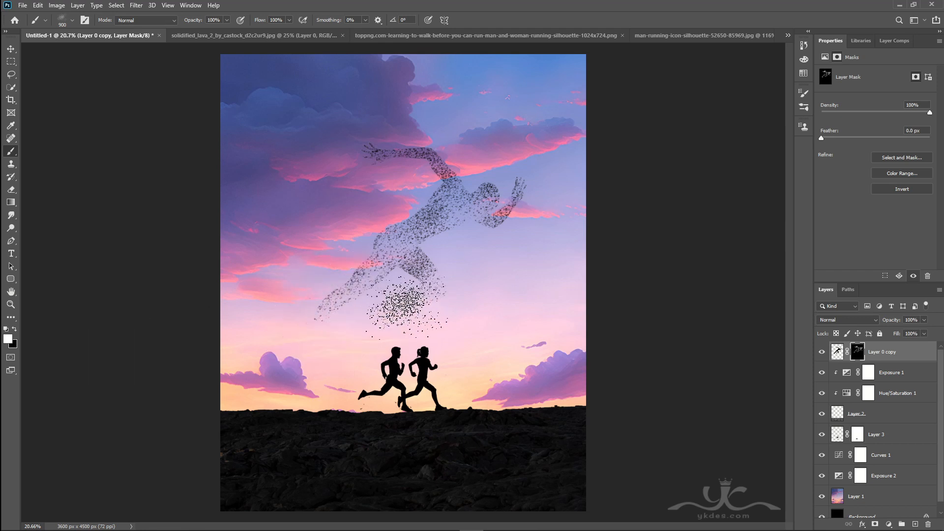
double_click(383, 232)
key("p")
key("p")
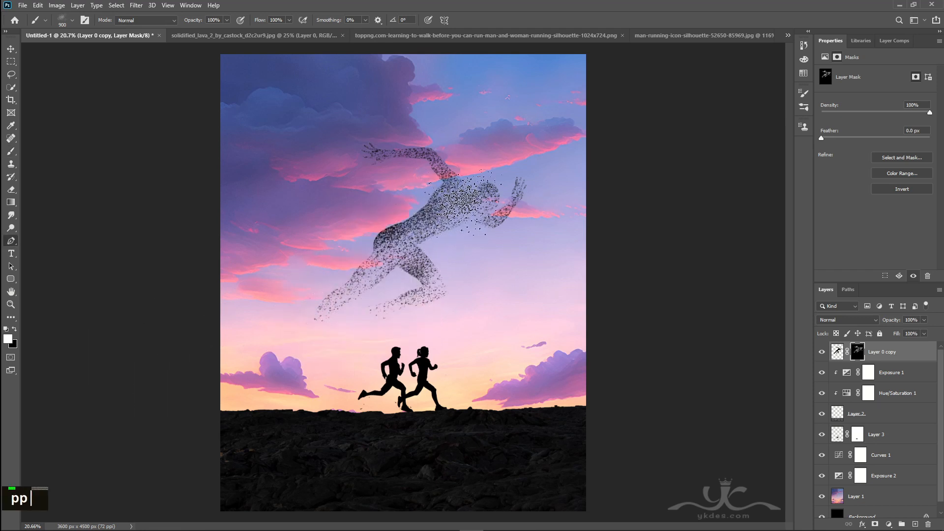
key("p")
key("p")
key("p")
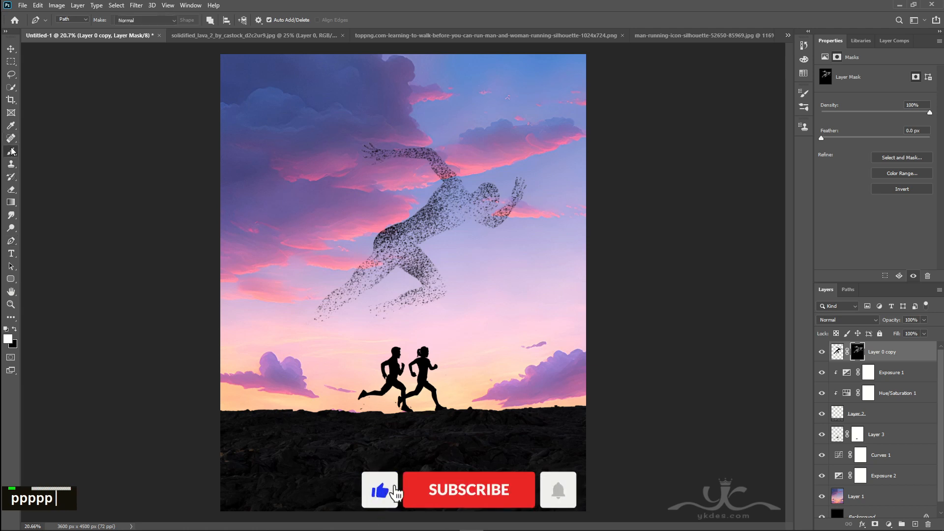
key("p")
key("p")
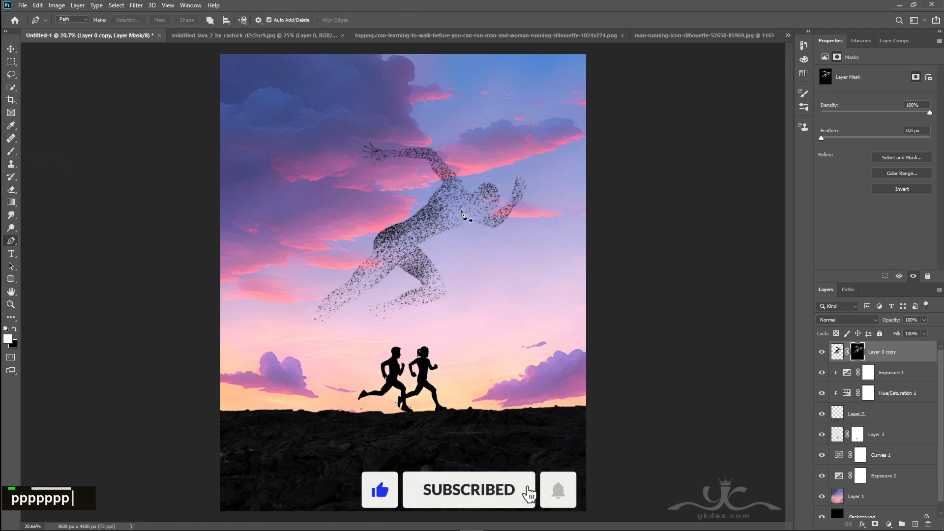
Reduce the splash brush to 500 px and dab white on the mask to make the sprinter's particles denser, especially around the chest.
left_click(12, 151)
key("bracketleft")
key("bracketleft")
key("bracketleft")
key("bracketleft")
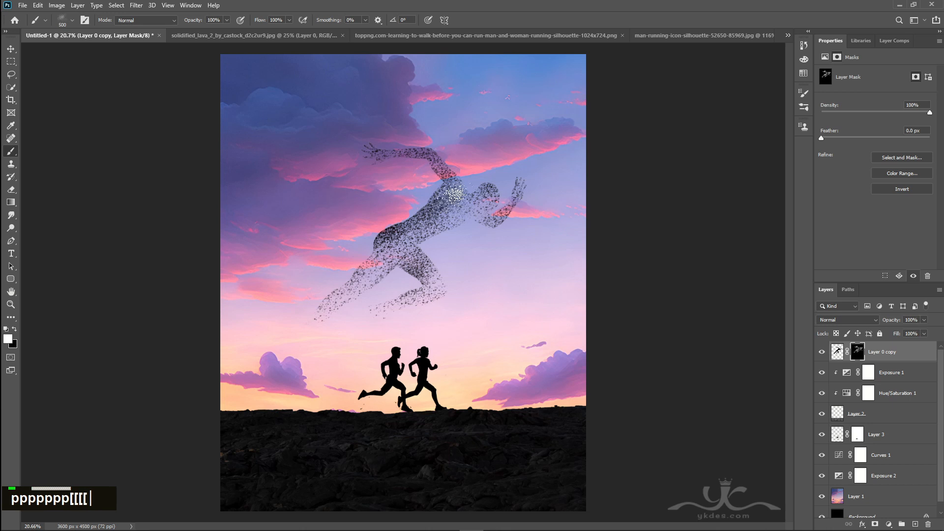
double_click(455, 194)
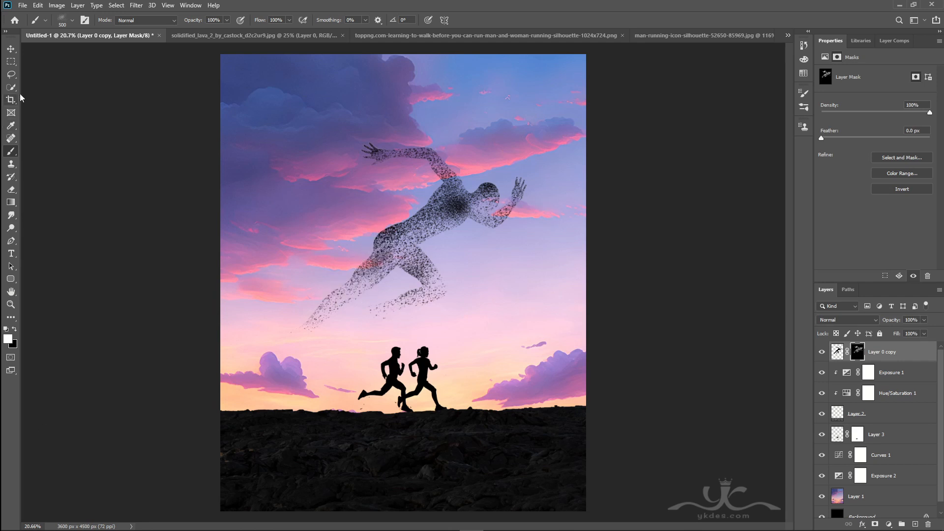
Add a new layer above the sprinter and choose the 3944 brush from Free Splash Photoshop Brushes with black as foreground colour.
left_click(11, 48)
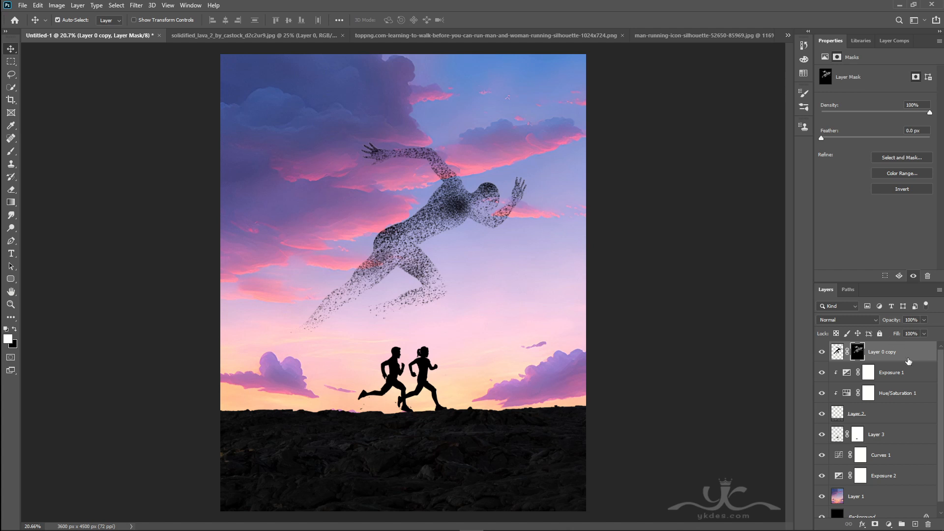
left_click(914, 524)
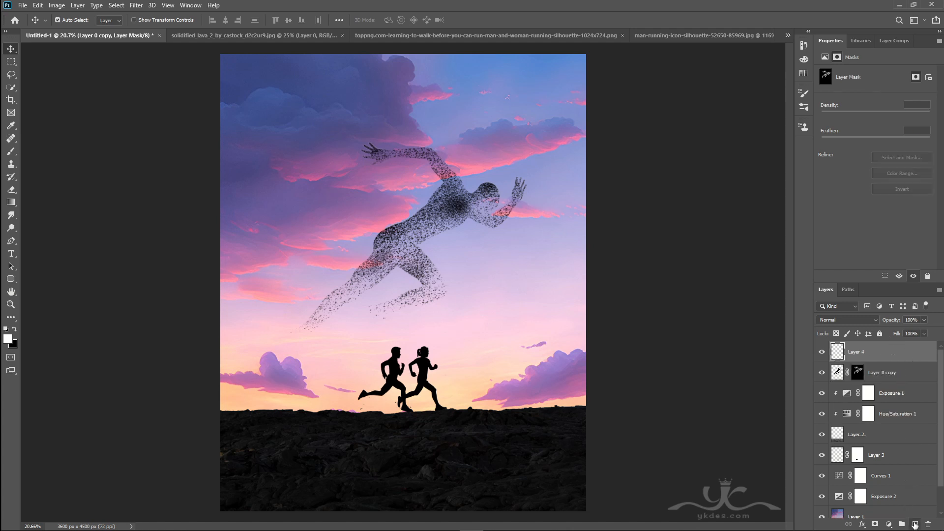
left_click(11, 151)
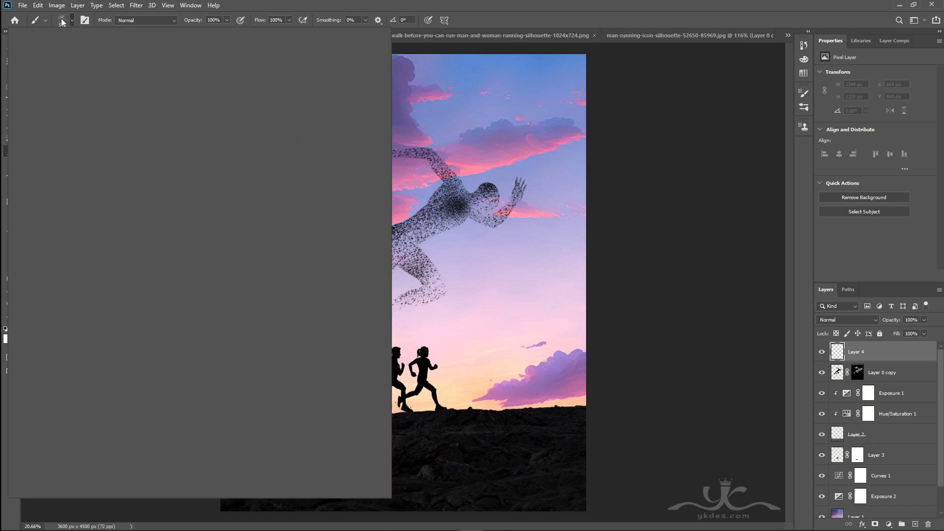
left_click(64, 20)
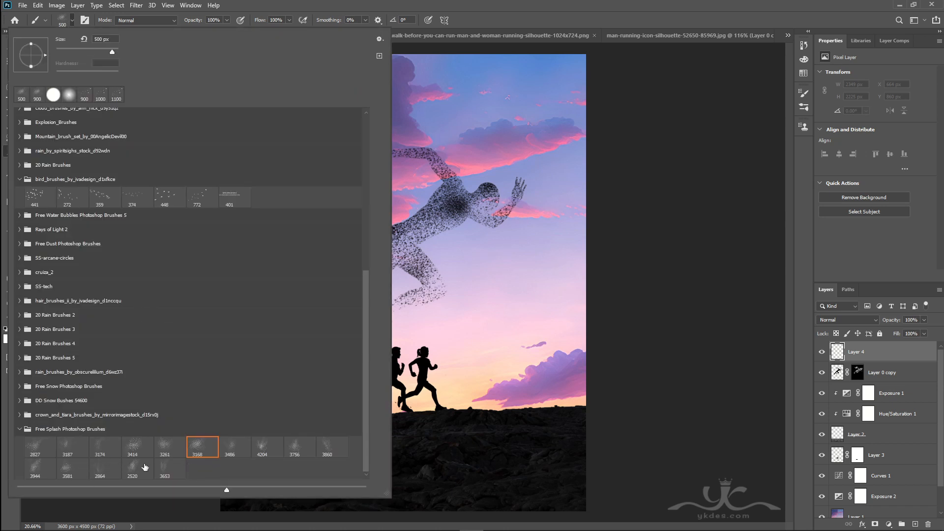
left_click(35, 467)
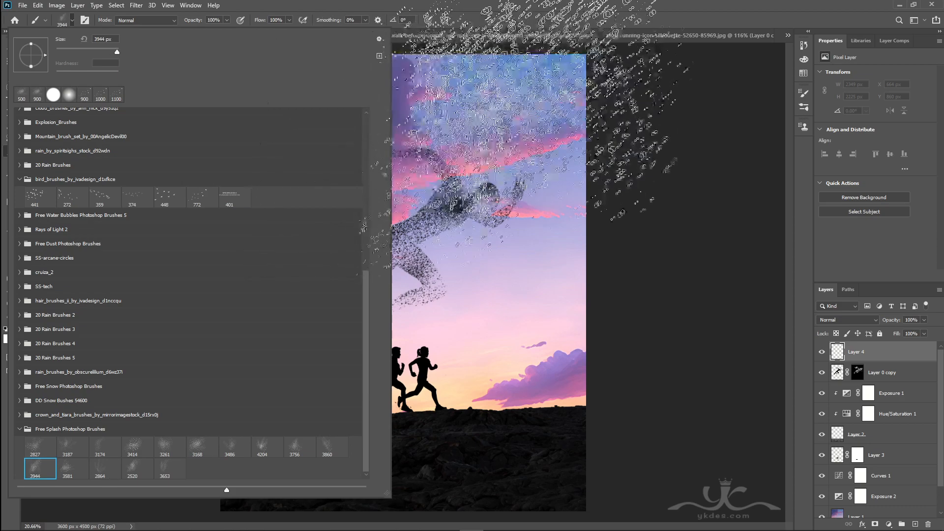
left_click(544, 6)
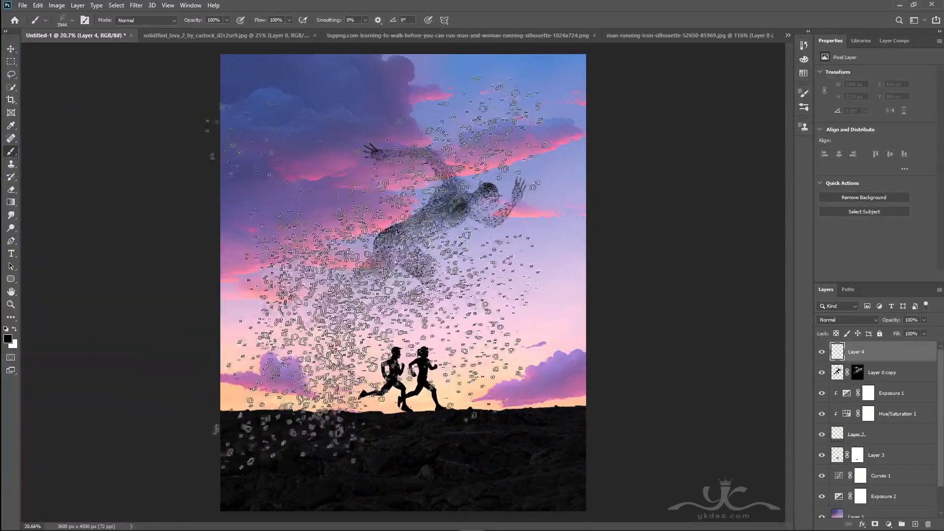
Reduce the splash brush to 800 px and stamp one black splash in the sky beside the sprinter's bent leg.
key("bracketleft")
key("bracketleft")
key("bracketleft")
key("bracketleft")
key("bracketleft")
key("bracketleft")
key("bracketleft")
key("bracketleft")
key("bracketleft")
key("bracketleft")
key("bracketleft")
key("bracketleft")
key("bracketleft")
key("bracketleft")
key("bracketleft")
key("bracketleft")
key("bracketleft")
key("bracketleft")
key("bracketleft")
key("bracketleft")
key("bracketleft")
key("bracketleft")
key("bracketleft")
key("bracketleft")
key("bracketleft")
key("bracketleft")
key("bracketleft")
key("bracketleft")
key("bracketleft")
key("bracketleft")
key("bracketleft")
key("bracketleft")
key("bracketleft")
key("bracketleft")
key("bracketleft")
key("bracketleft")
key("bracketleft")
key("bracketleft")
key("bracketleft")
key("bracketleft")
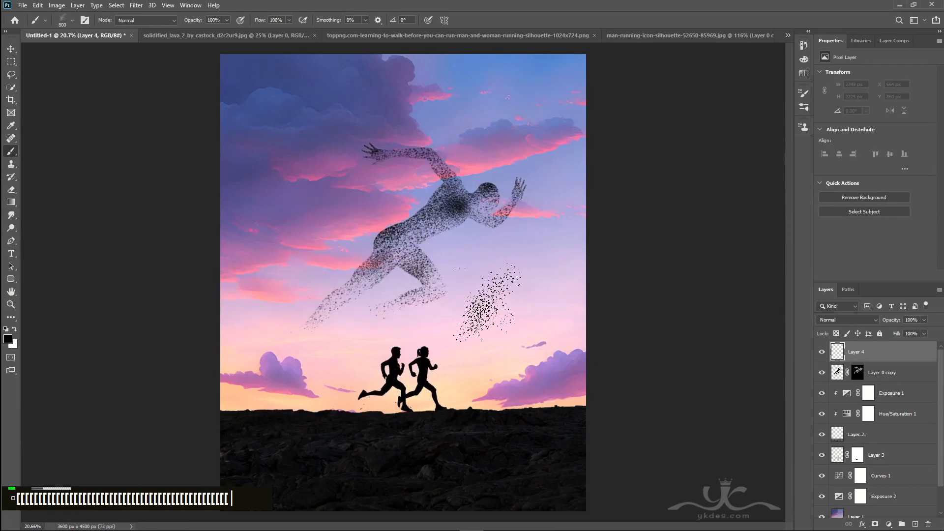
left_click(489, 301)
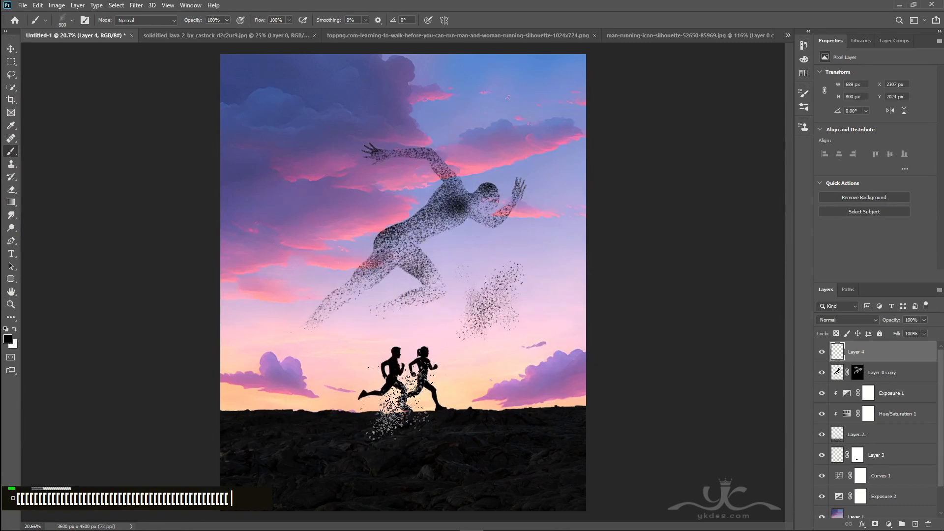
Rotate the stamped splash to about -169° and move it to the end of the sprinter's trailing leg.
left_click(8, 52)
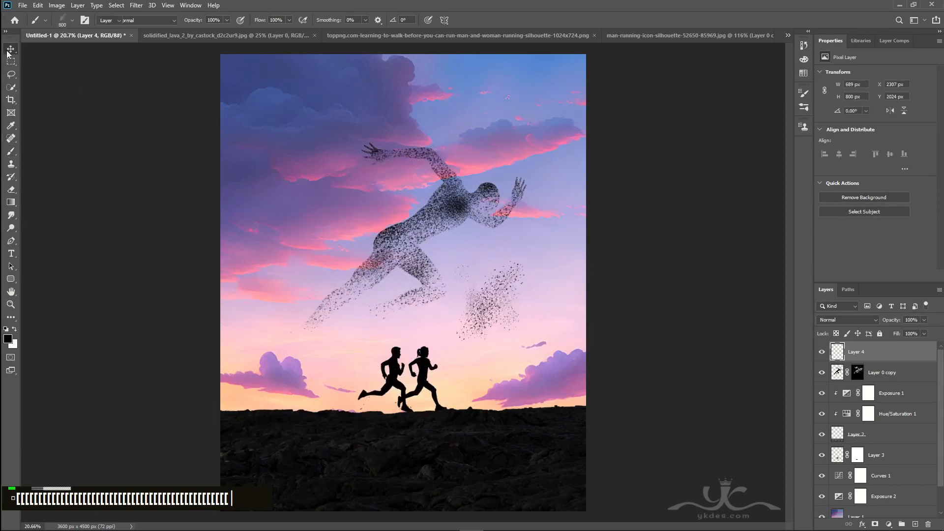
key("ctrl+t")
left_click_drag(536, 362, 469, 237)
left_click_drag(500, 315, 305, 351)
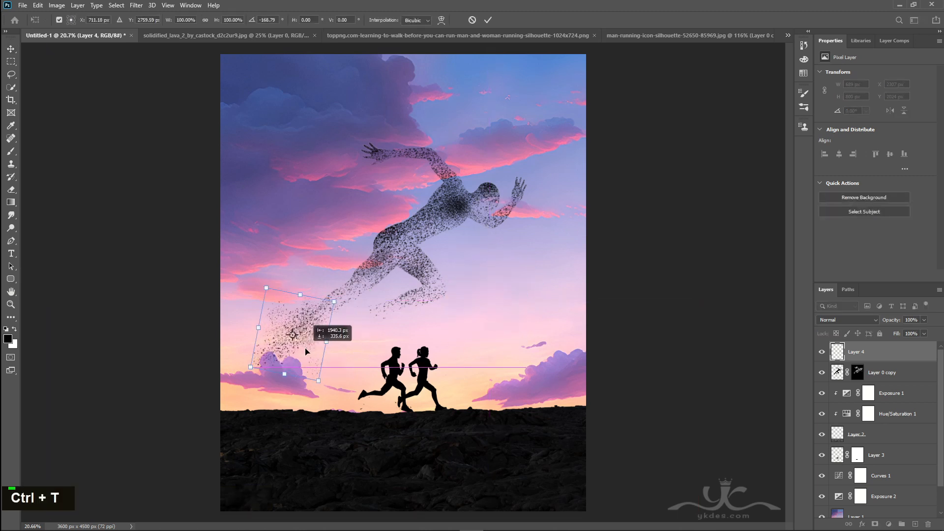
key("Return")
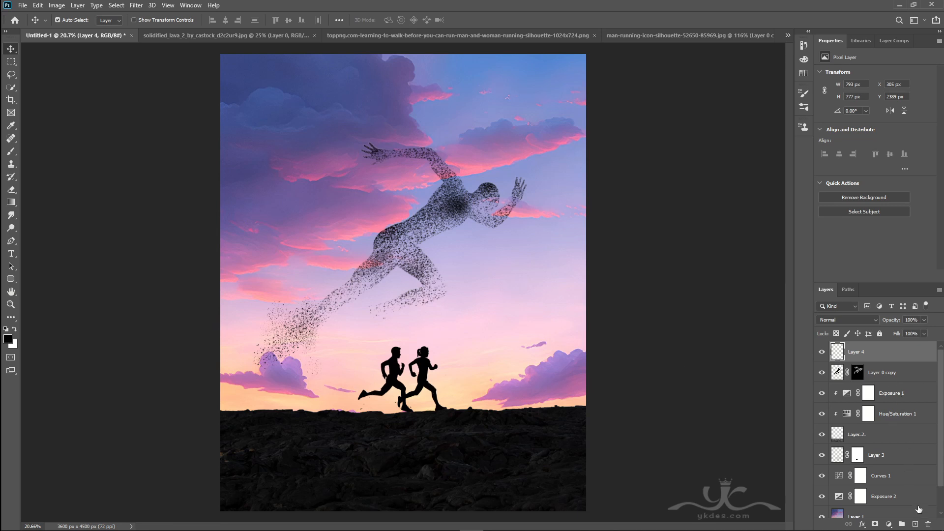
Add a new layer and choose the 3860 brush from Free Splash Photoshop Brushes.
left_click(914, 524)
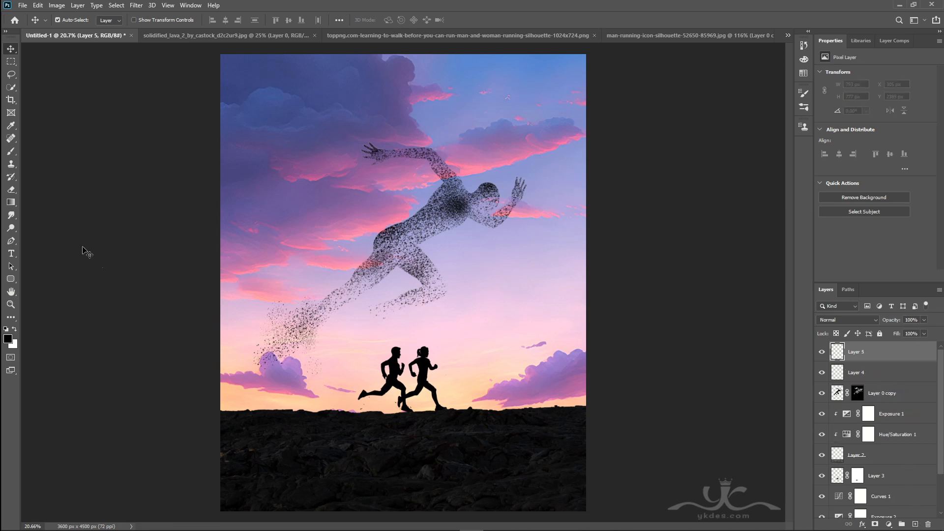
left_click(12, 153)
left_click(66, 25)
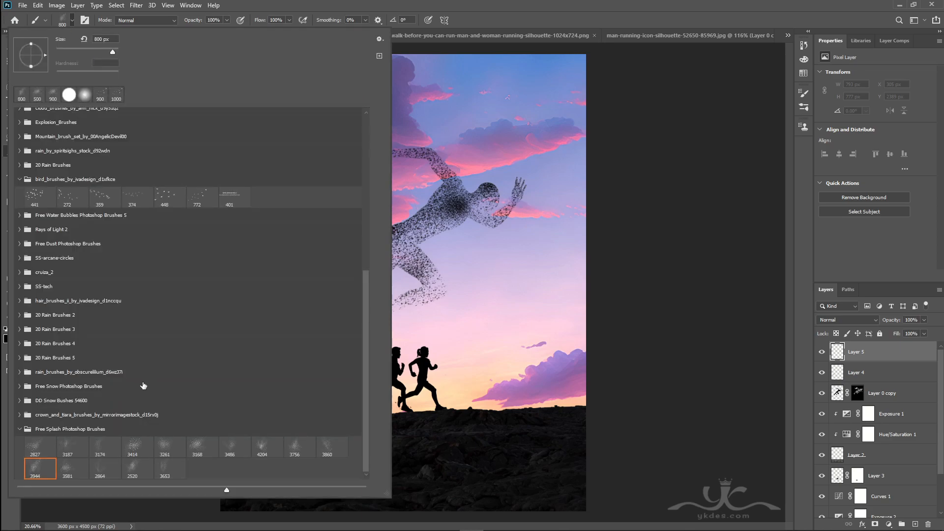
left_click(330, 445)
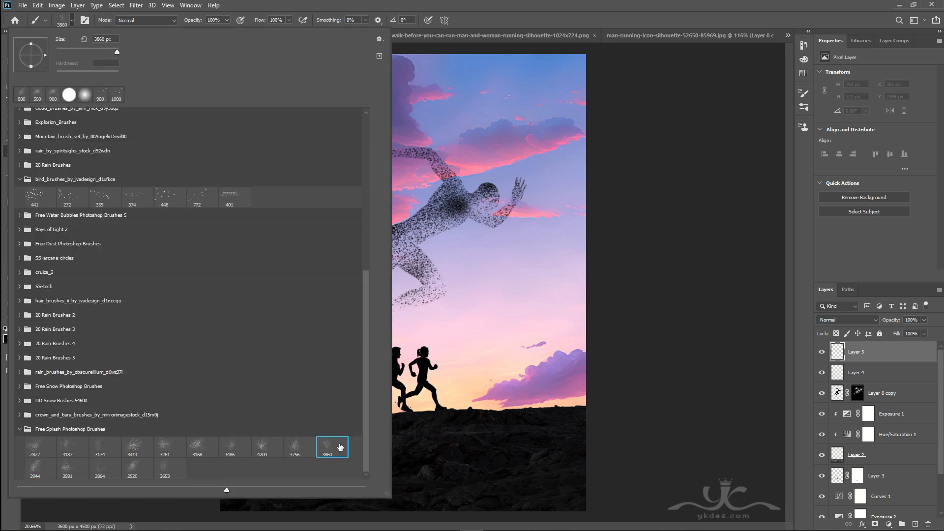
left_click(598, 5)
Reduce the 3860 brush to 800 px and stamp one black splash in the empty sky below the sprinter's front arm.
key("bracketleft")
key("bracketleft")
key("bracketleft")
key("bracketleft")
key("bracketleft")
key("bracketleft")
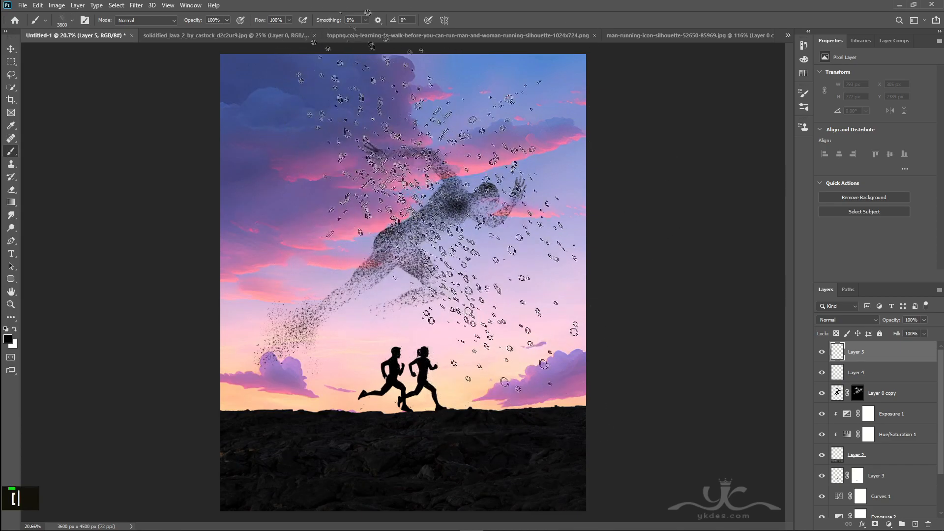
key("bracketleft")
key("bracketleft")
key("bracketleft")
key("bracketleft")
key("bracketleft")
key("bracketleft")
key("bracketleft")
key("bracketleft")
key("bracketleft")
key("bracketleft")
key("bracketleft")
key("bracketleft")
key("bracketleft")
key("bracketleft")
key("bracketleft")
key("bracketleft")
key("bracketleft")
key("bracketleft")
key("bracketleft")
key("bracketleft")
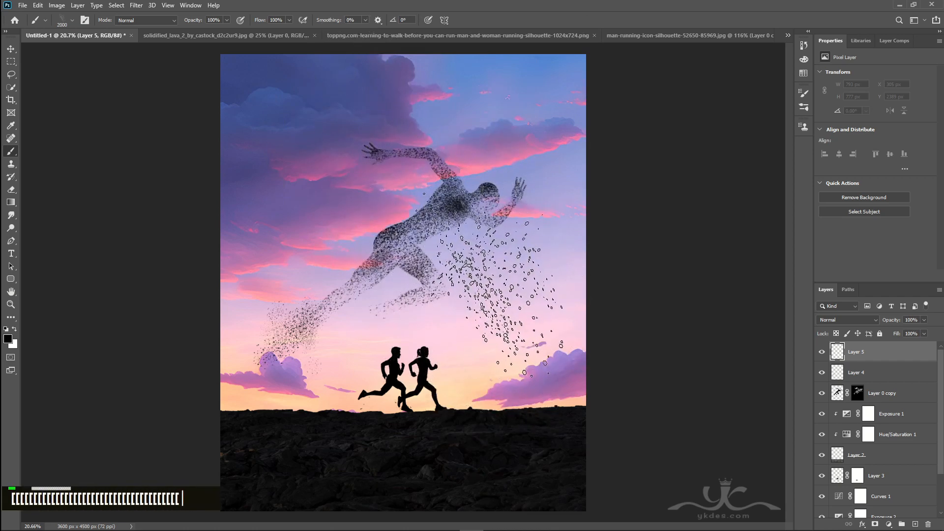
key("bracketleft")
key("bracketleft")
key("bracketleft")
key("bracketleft")
key("bracketleft")
left_click(497, 290)
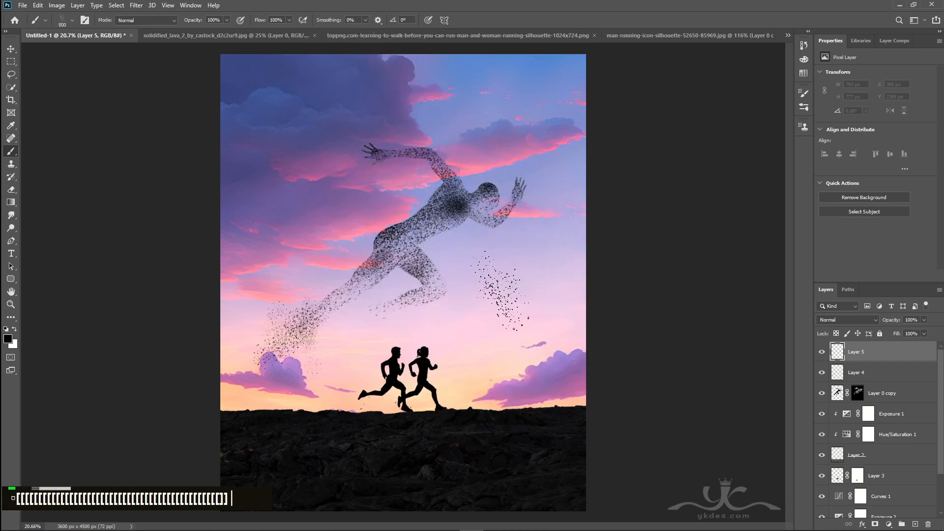
Rotate the new splash to about 78° and move it to the foot of the sprinter's bent front leg.
left_click(10, 49)
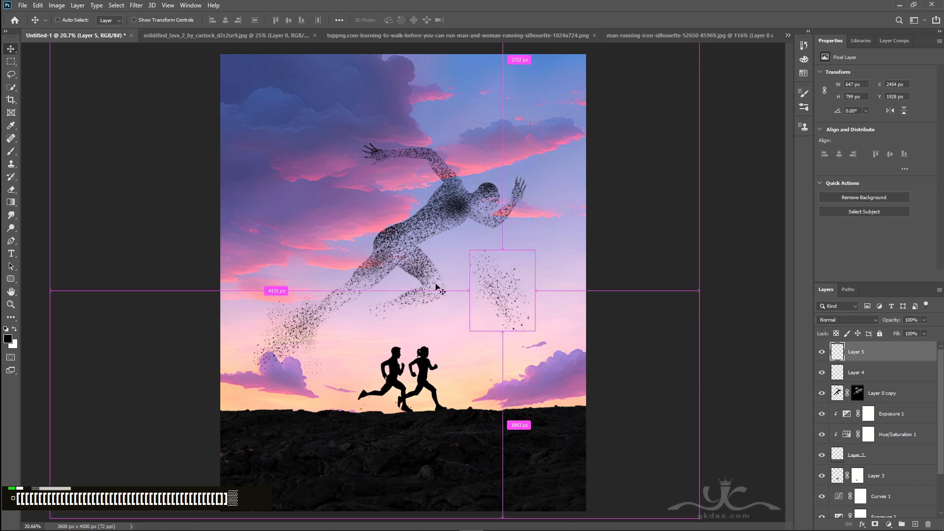
key("ctrl+t")
left_click_drag(534, 336, 465, 332)
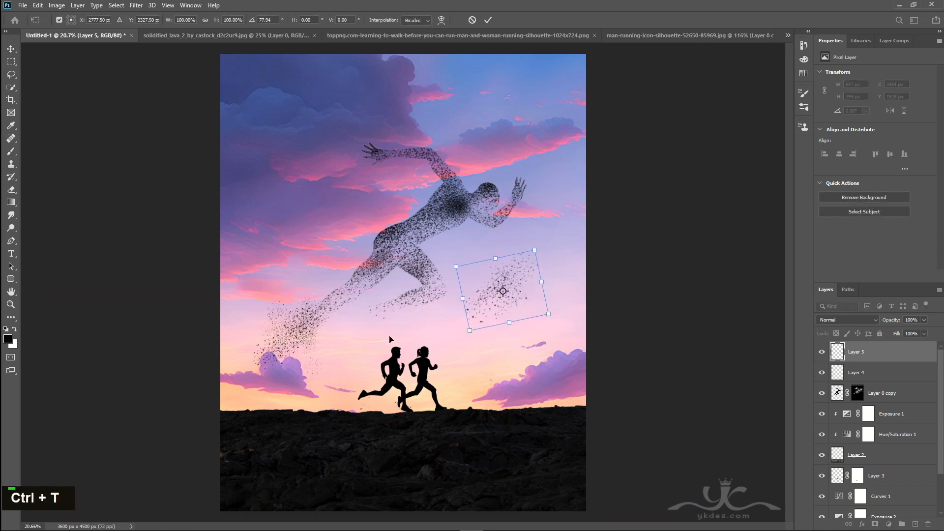
left_click_drag(511, 303, 380, 344)
key("Return")
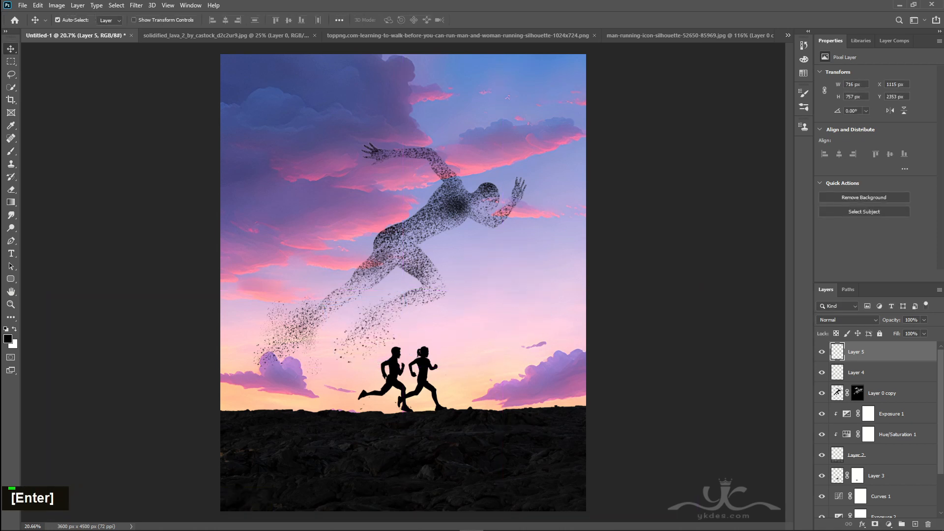
Add another new layer and stamp one black splash on it with the brush enlarged to 900 px.
left_click(910, 524)
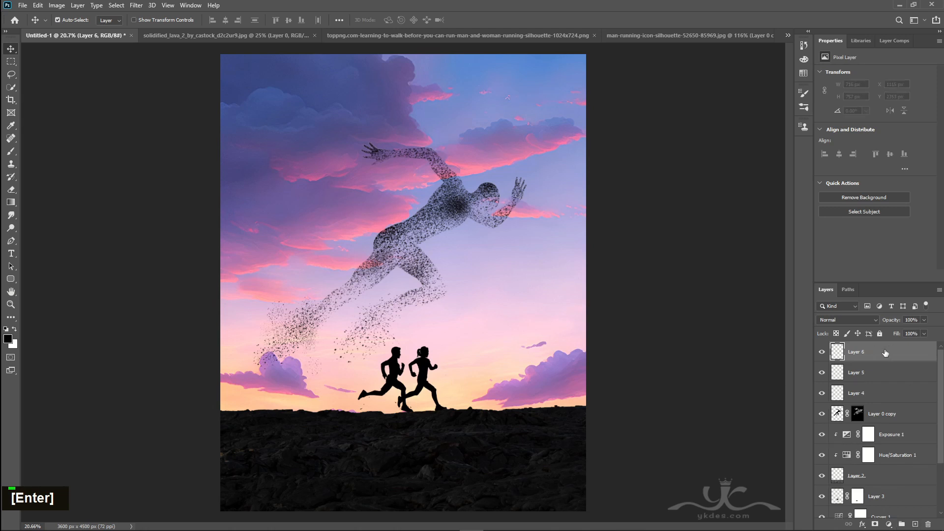
key("b")
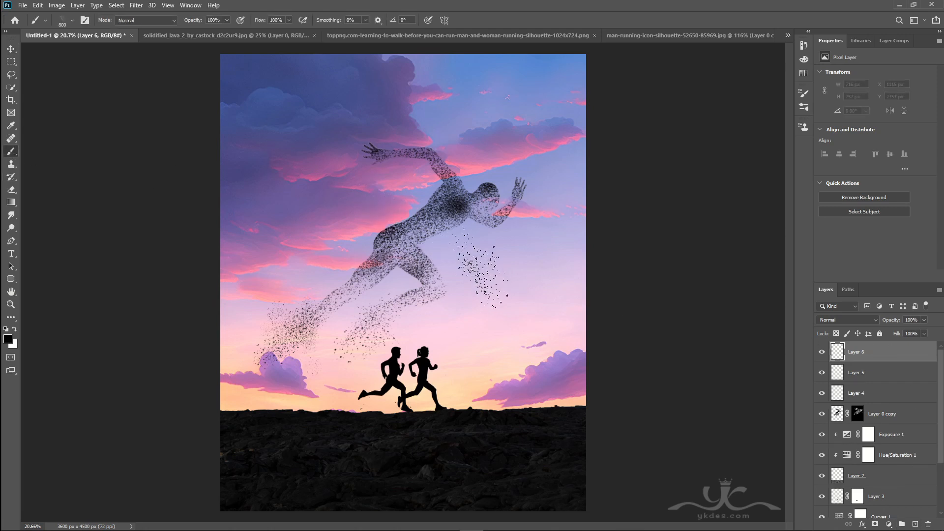
key("bracketright")
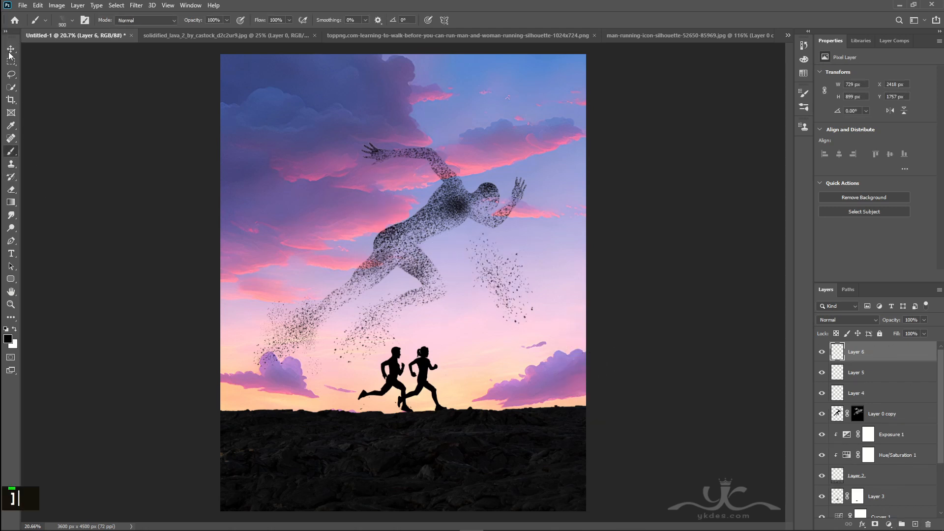
Rotate the 900 px splash to about 90° and move it over the sprinter's rear hand and forearm.
left_click(9, 50)
key("ctrl+t")
left_click_drag(553, 356, 422, 331)
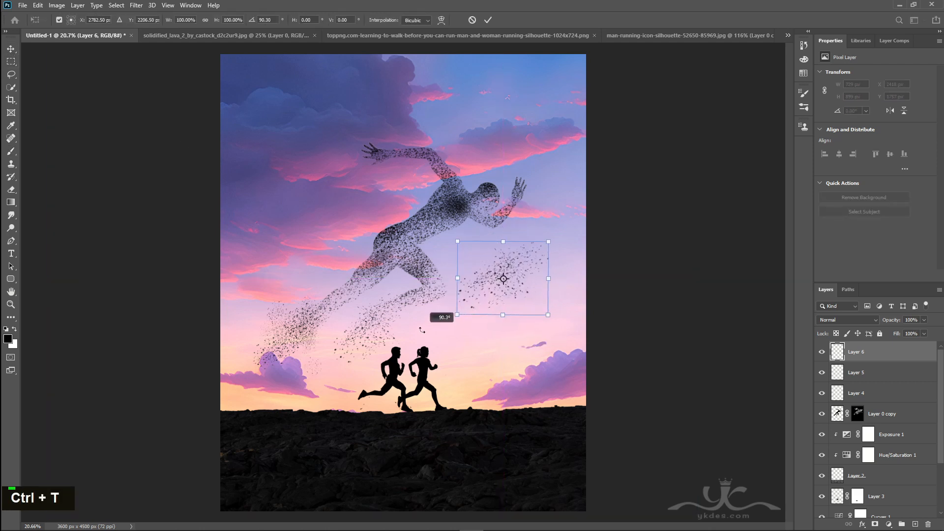
left_click_drag(498, 306, 365, 198)
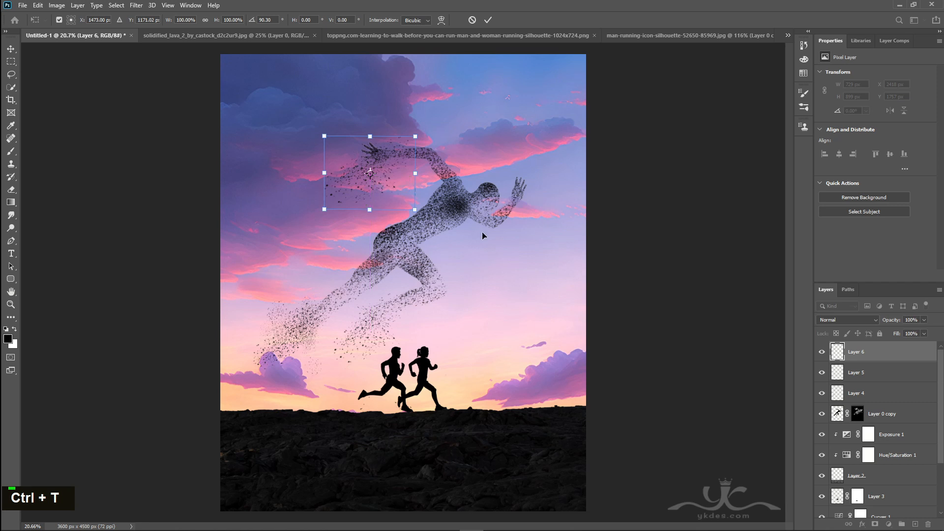
key("Return")
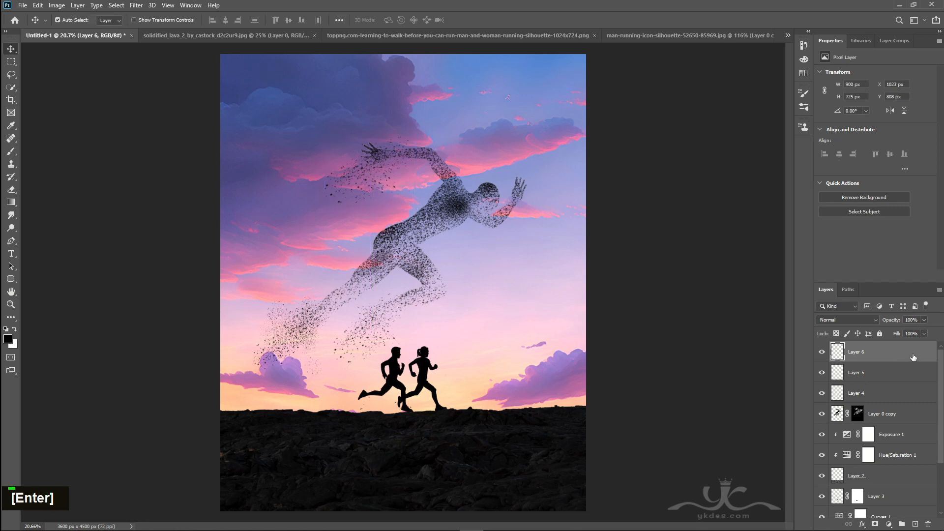
Duplicate the rear-hand splash layer and move the copy over the sprinter's upper arm and upper back.
key("ctrl+j")
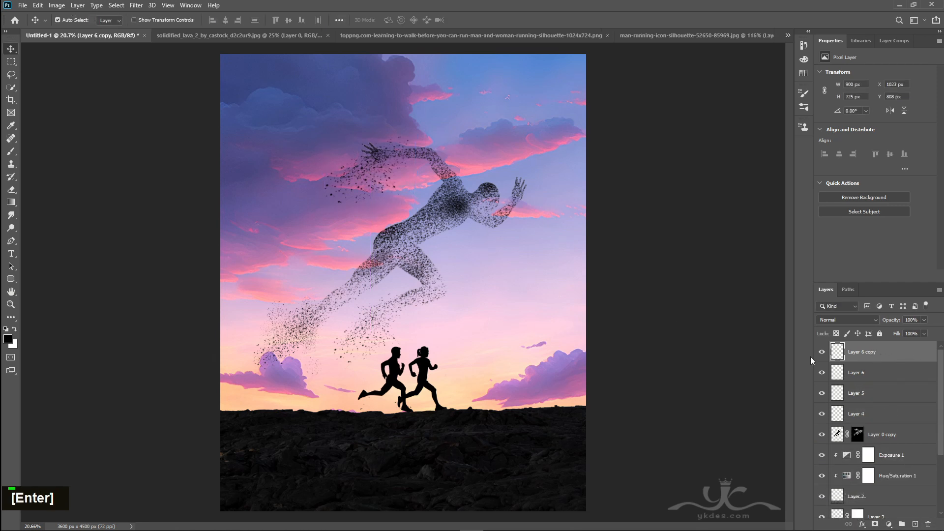
key("ctrl+t")
left_click_drag(380, 185, 434, 198)
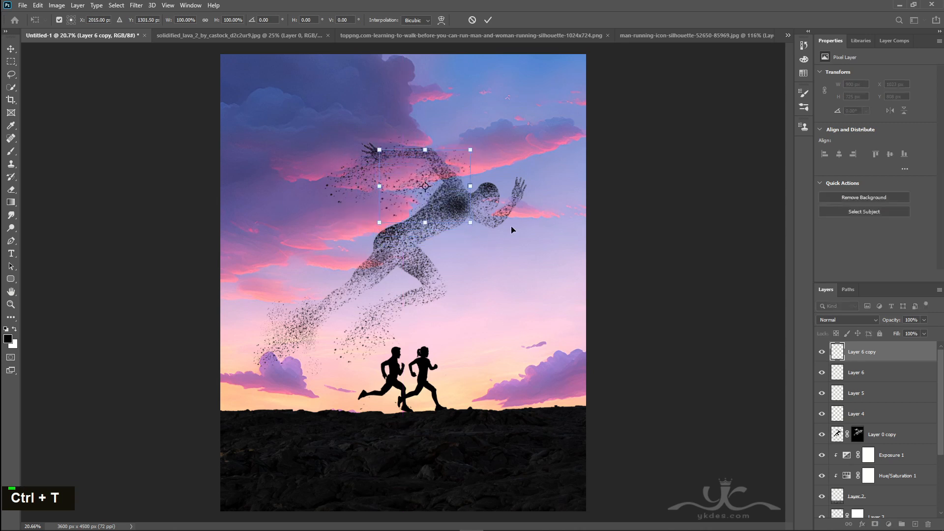
key("Return")
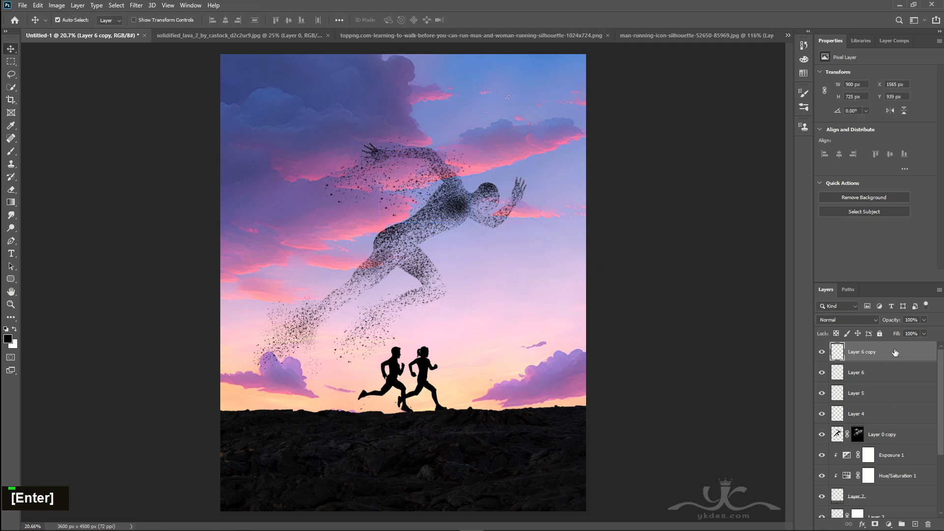
Duplicate the upper-back splash layer and move the copy down behind the sprinter's lower back and hips.
key("ctrl+j")
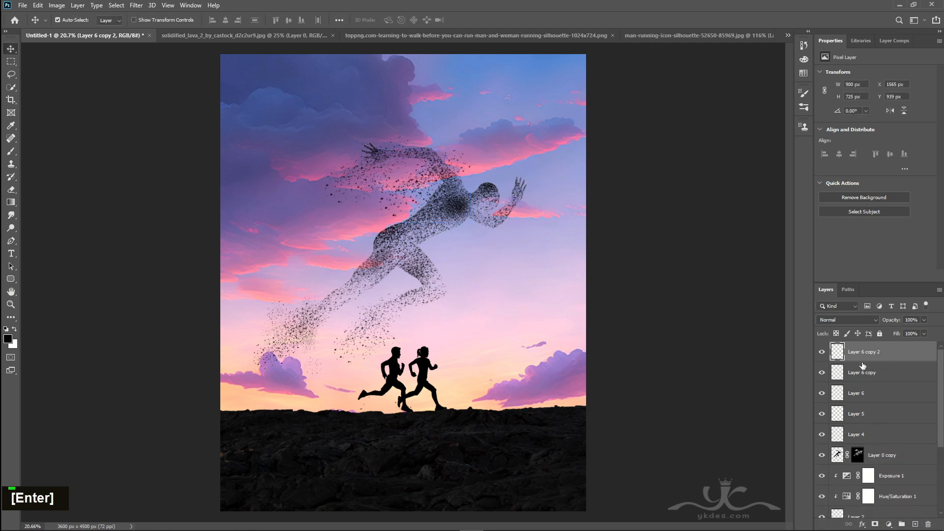
key("ctrl+t")
left_click_drag(375, 265, 390, 253)
key("Return")
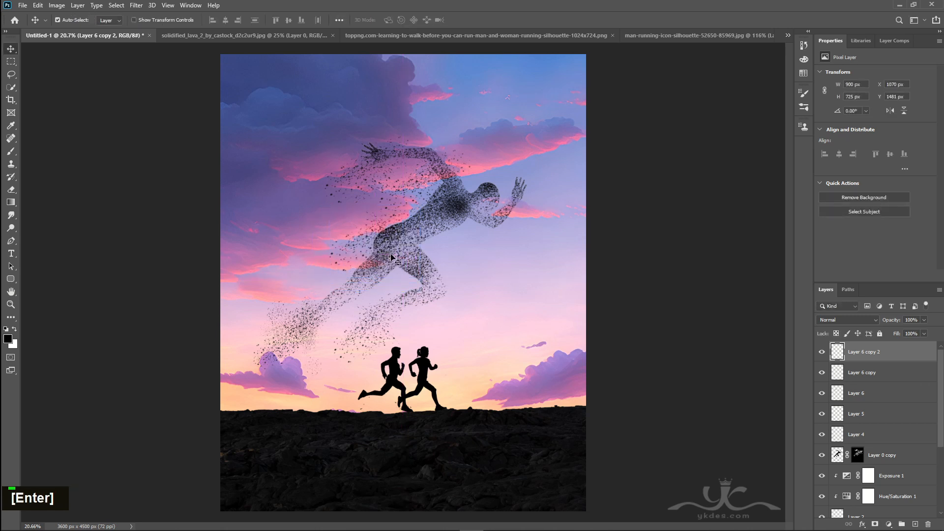
Duplicate the hip splash layer and move the copy down along the thigh of the sprinter's trailing leg.
key("ctrl+j")
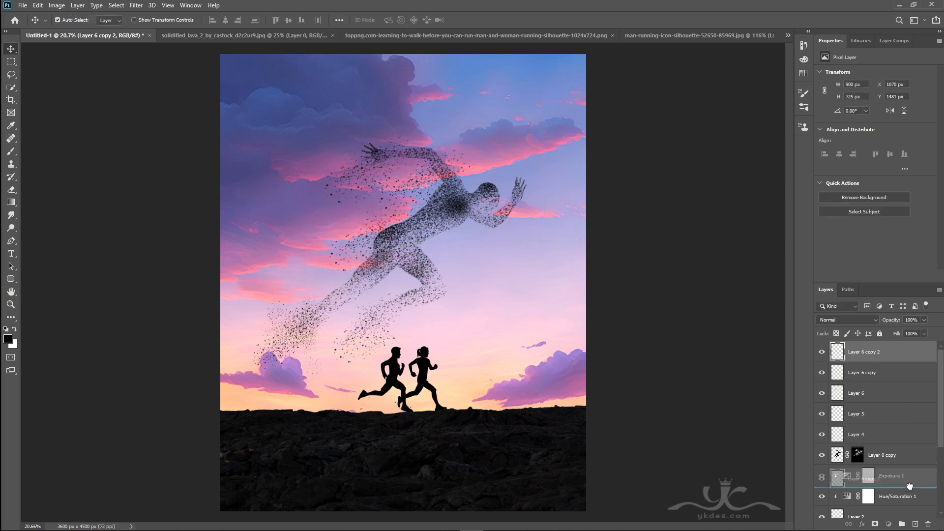
key("ctrl+t")
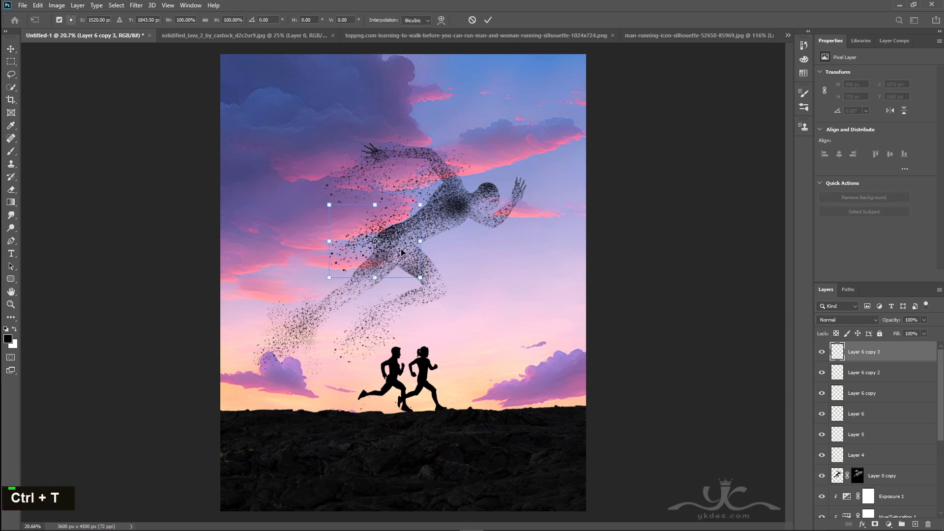
left_click_drag(358, 216, 371, 290)
key("Return")
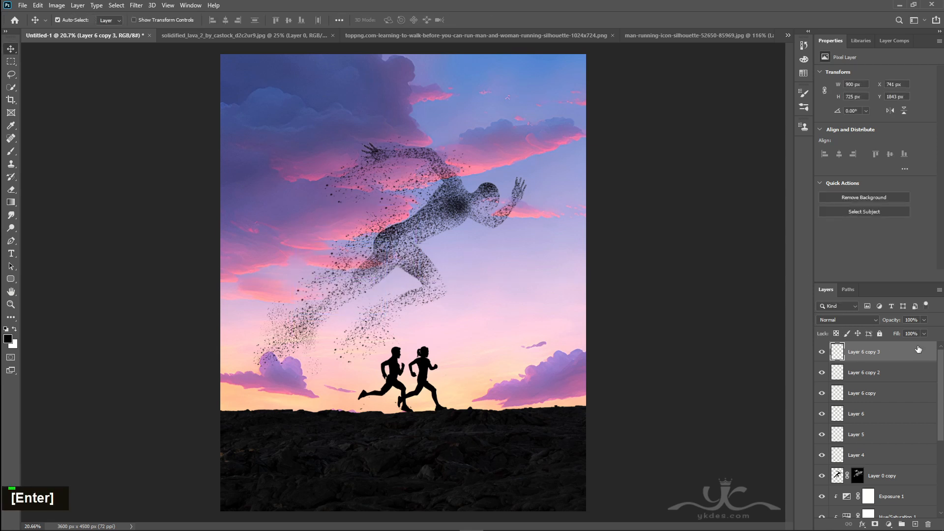
Duplicate the thigh splash layer, scale the copy to about 73.56% and place it below the sprinter's chest.
key("ctrl+j")
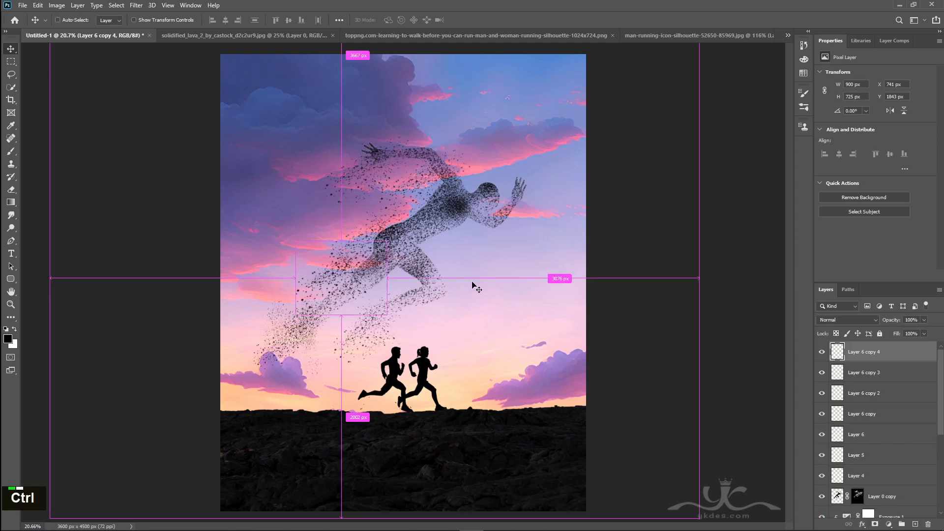
key("ctrl+t")
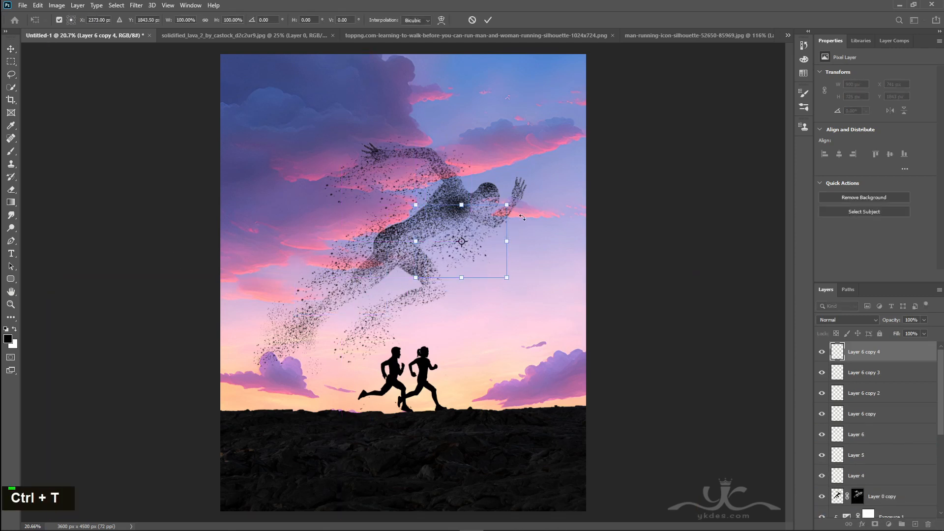
left_click_drag(506, 204, 494, 214)
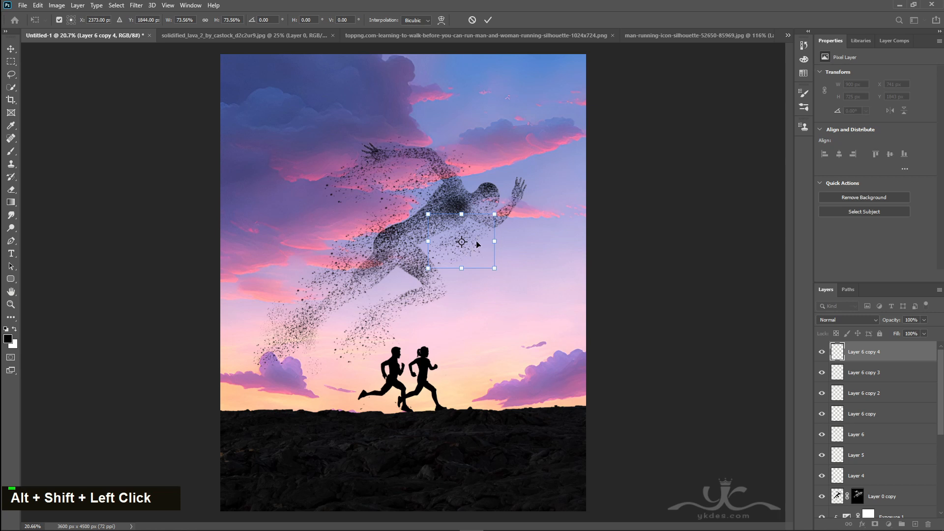
left_click_drag(477, 244, 475, 244)
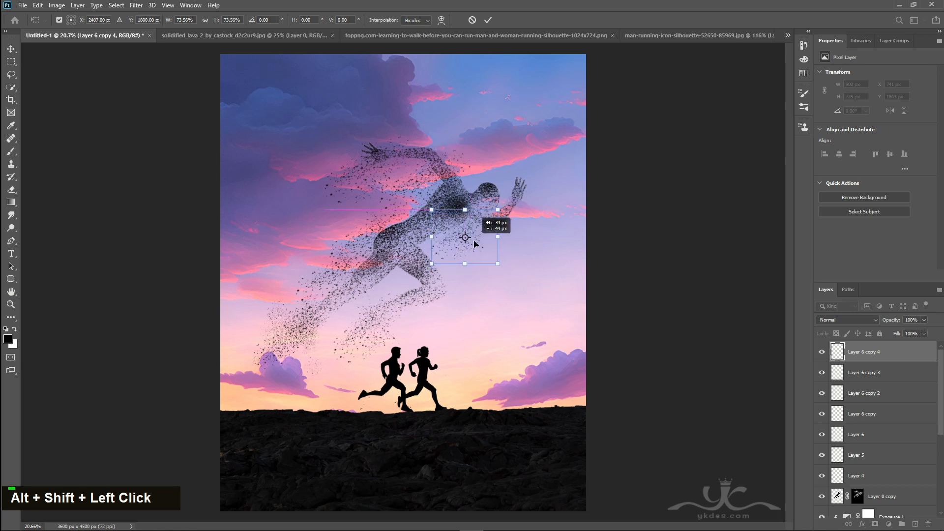
key("Return")
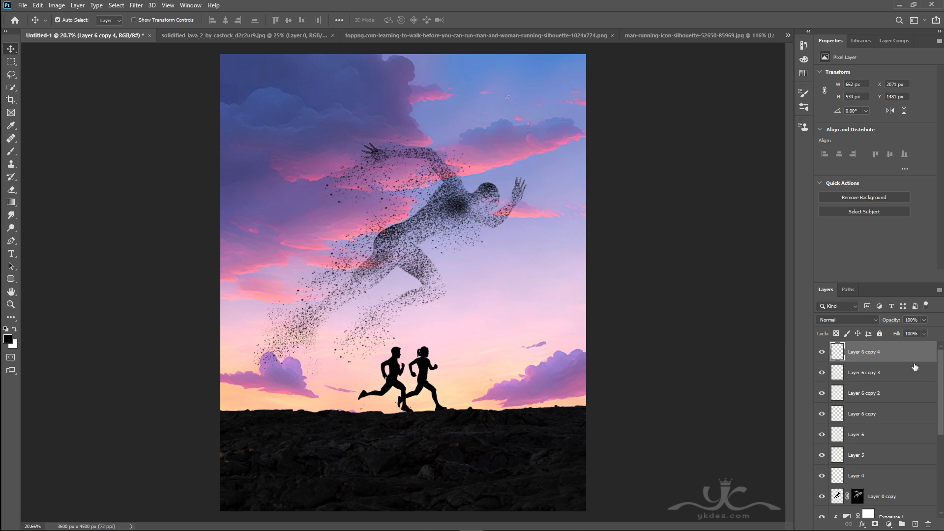
Duplicate the chest splash layer, transform the copy to about 377 × 523 px and place it around the sprinter's front forearm and hand.
key("ctrl+j")
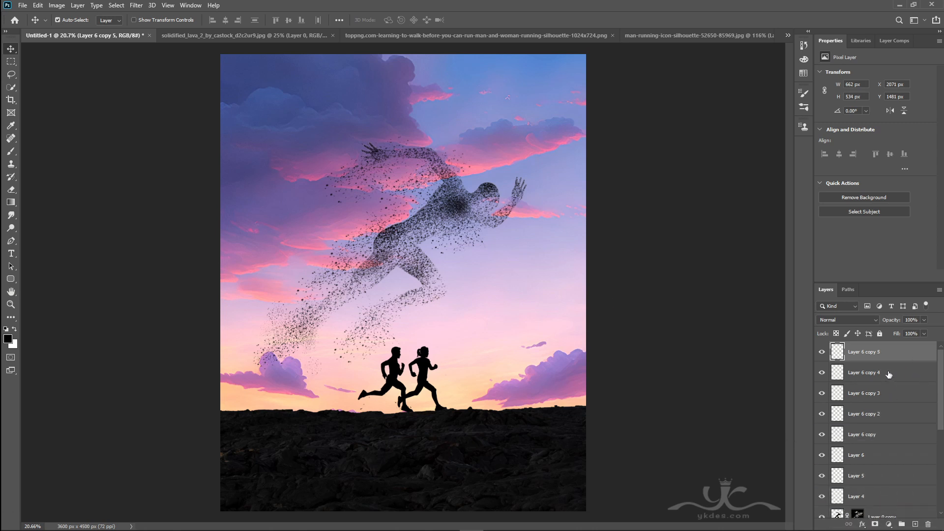
key("ctrl+t")
left_click_drag(485, 252, 525, 248)
left_click_drag(575, 233, 528, 214)
key("Return")
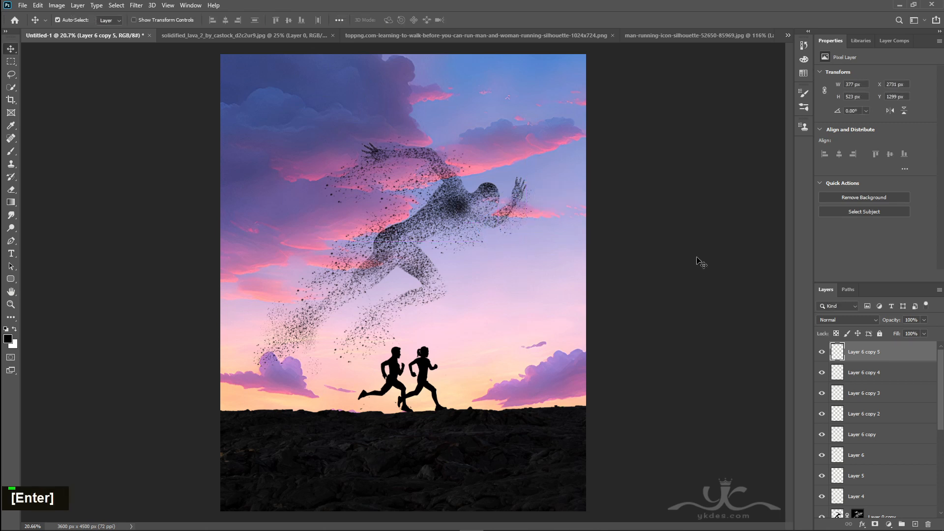
Create a new layer and stamp small black birds around the sprinter with the 772 px brush from the bird_brushes_by_ixadesign set.
left_click(915, 524)
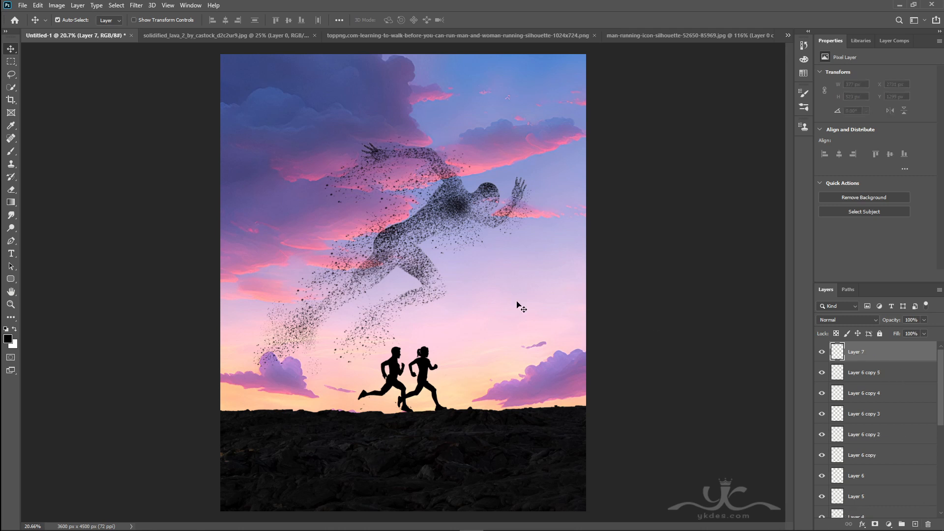
left_click(12, 153)
left_click(66, 21)
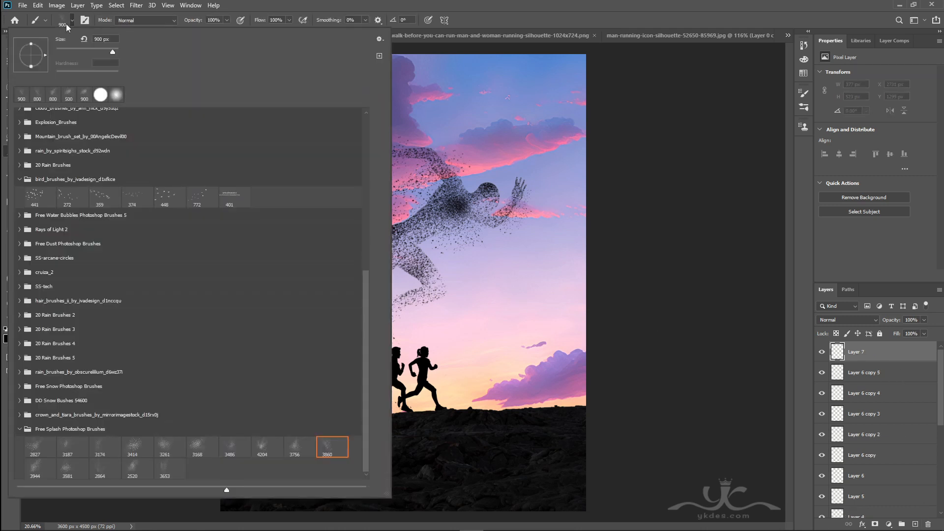
left_click(200, 199)
left_click(398, 4)
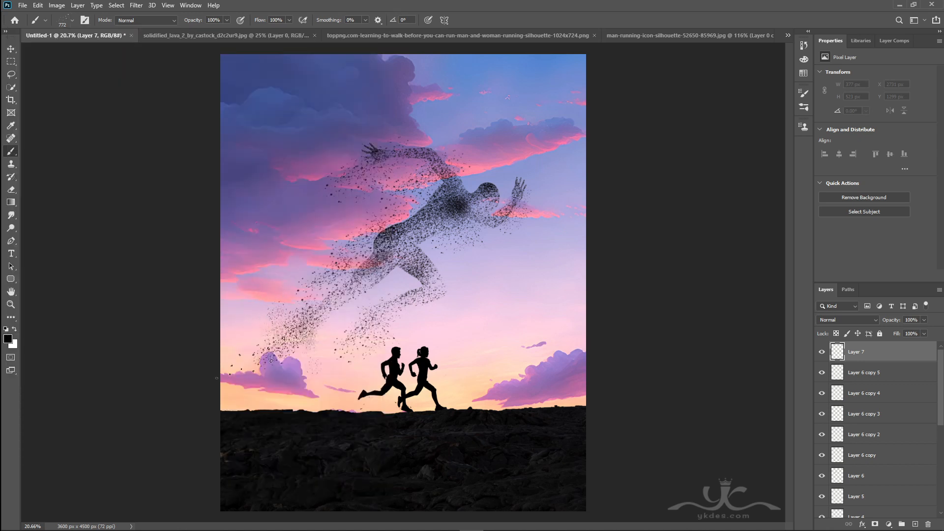
left_click(261, 372)
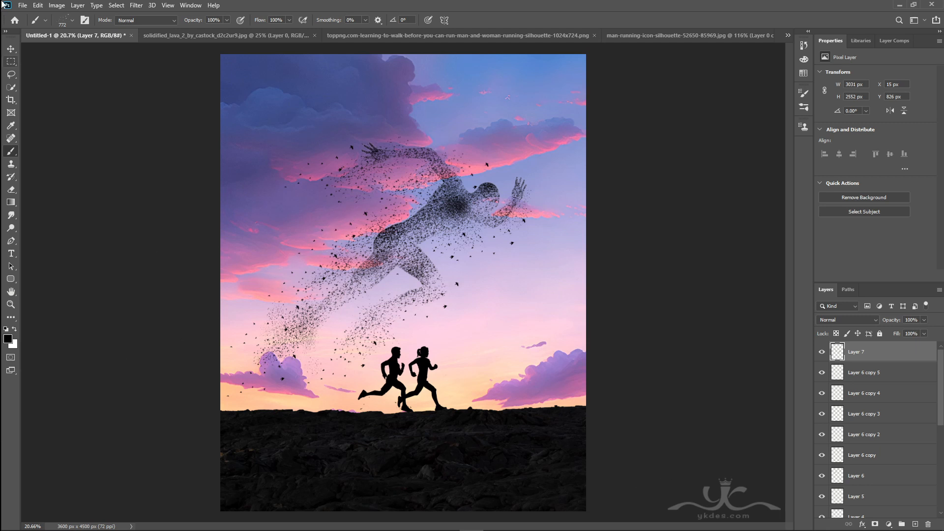
left_click(11, 48)
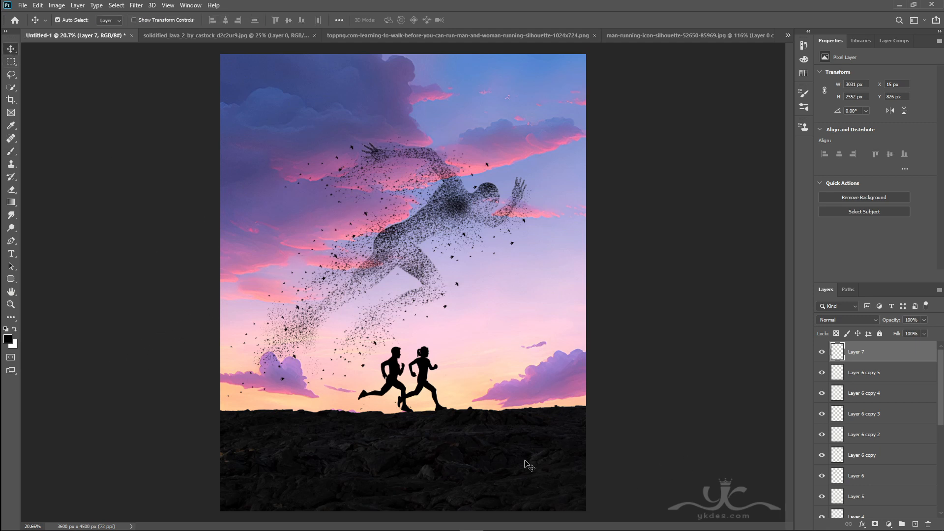
Group the layers from the birds down to the masked sprinter Layer 0 copy, and check the group by toggling its visibility.
scroll(892, 388, "down", 2)
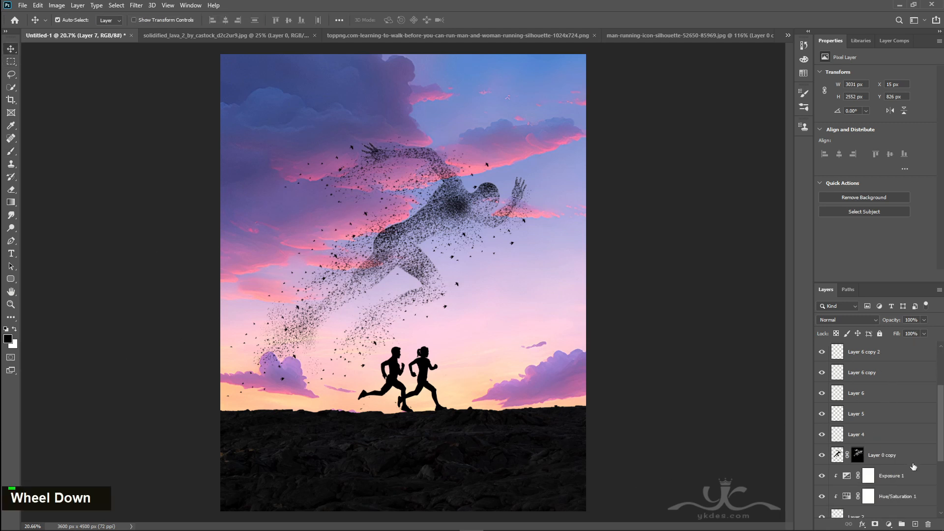
left_click(915, 462, "shift")
left_click(902, 523)
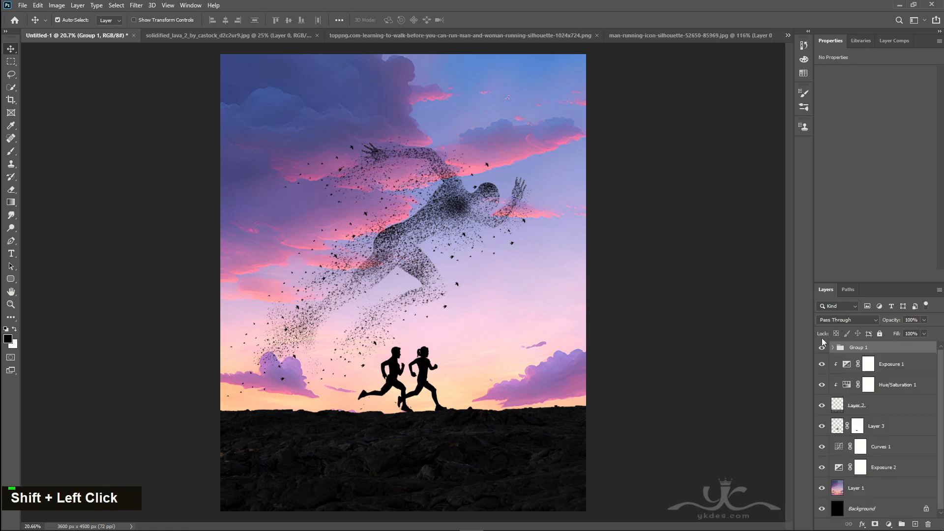
left_click(822, 347)
left_click(821, 348)
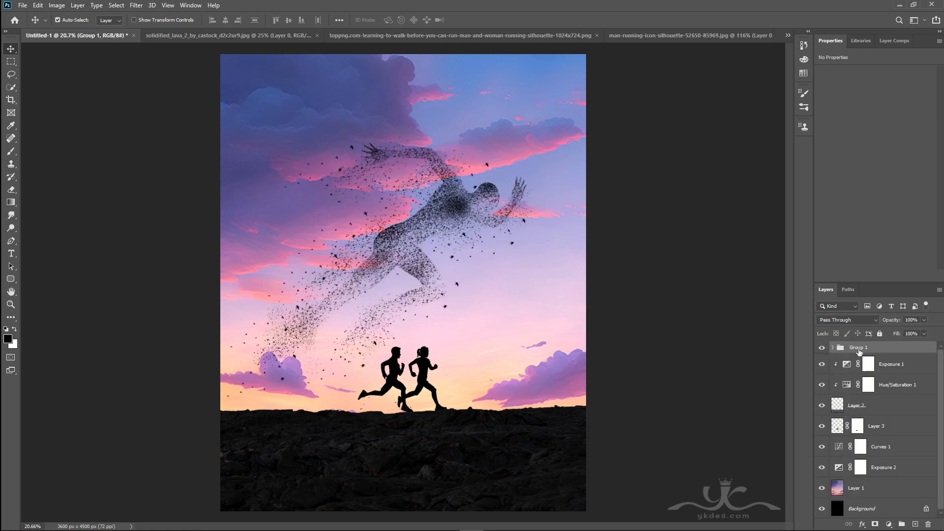
Duplicate the sprinter group and set the copy's opacity to about 54%.
left_click_drag(922, 424, 915, 523)
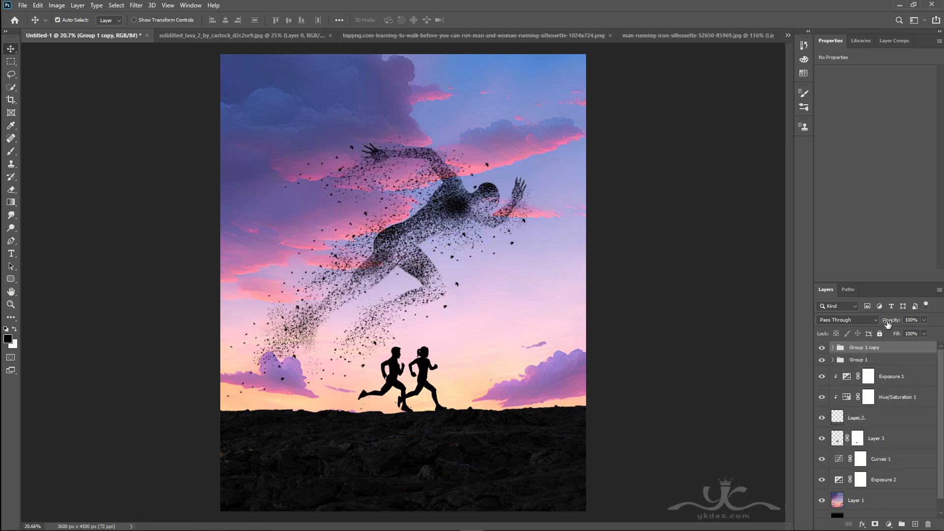
left_click(923, 320)
left_click_drag(910, 332, 901, 332)
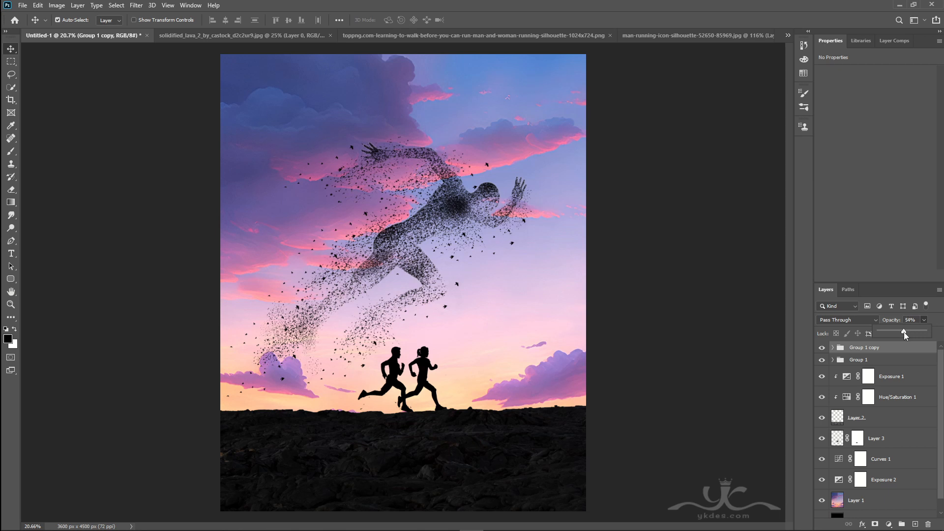
key("Return")
Stamp all visible layers onto a new top layer and apply the Oil Paint filter to it.
left_click(914, 524)
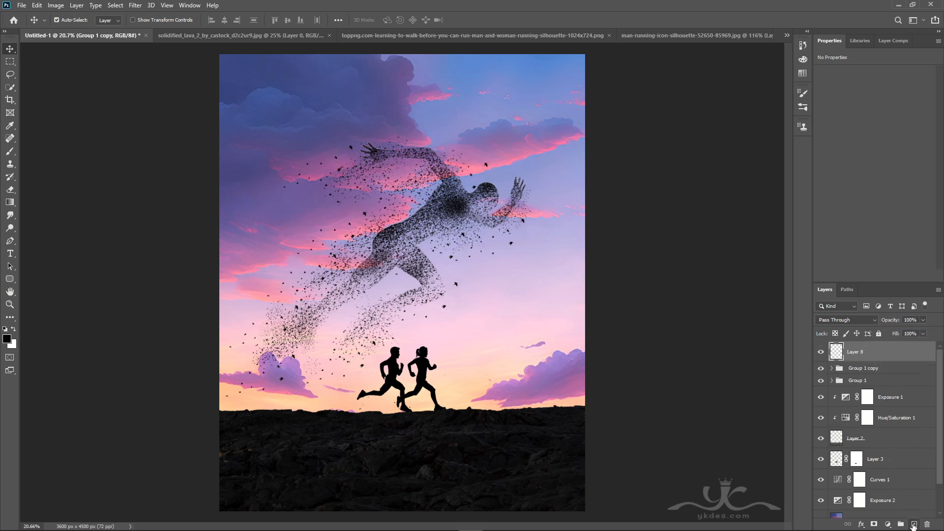
key("ctrl+alt+shift+e")
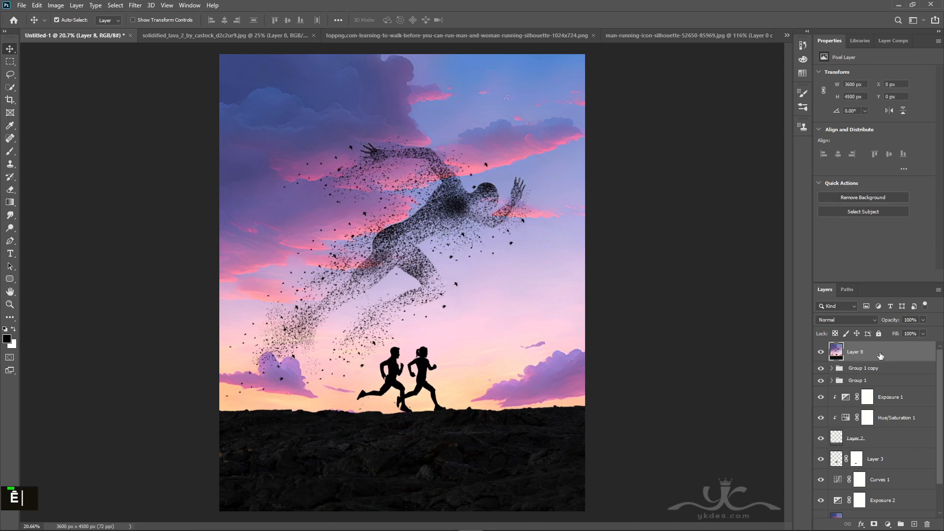
left_click(134, 5)
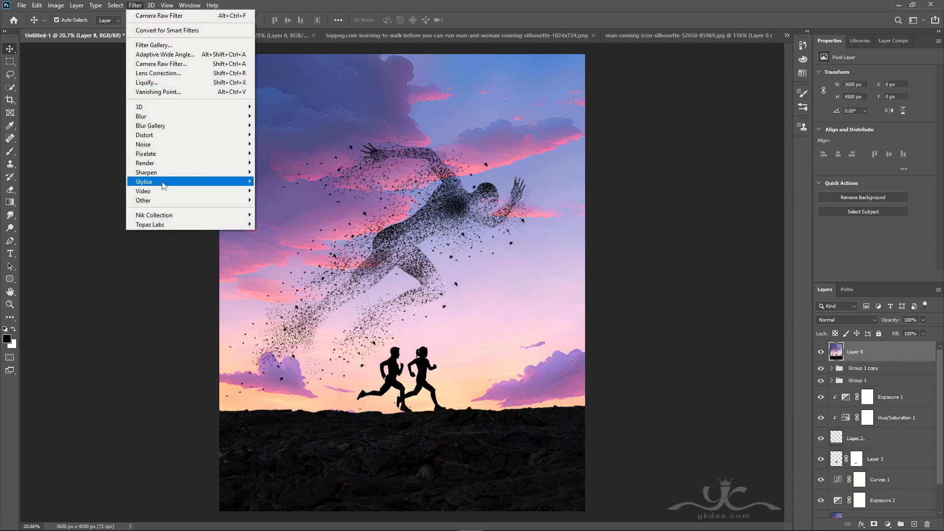
mouse_move(164, 185)
left_click(296, 224)
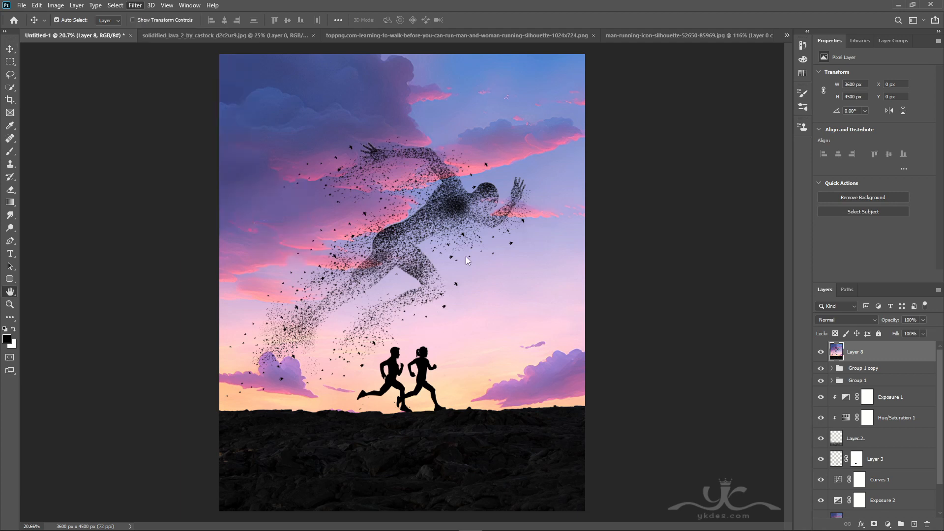
left_click(713, 95)
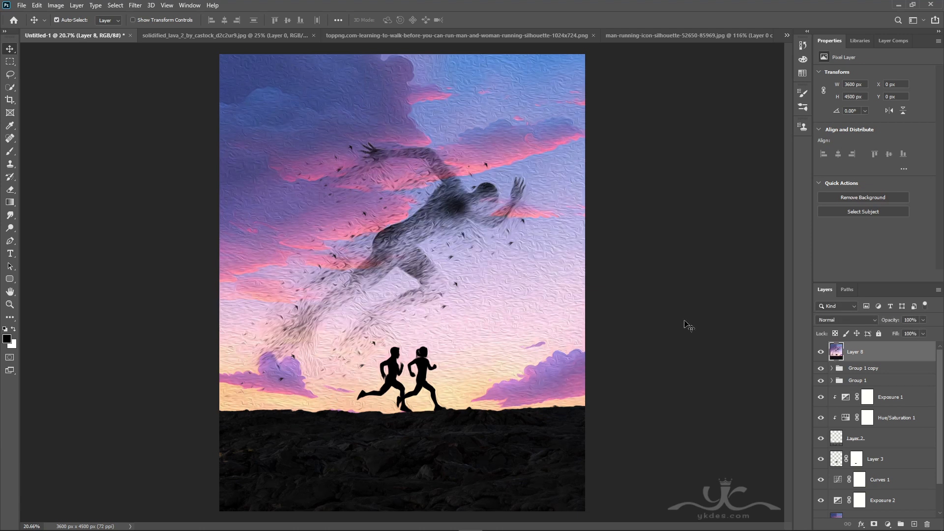
Lower the oil-painted layer's opacity to 22%.
left_click(923, 320)
left_click_drag(891, 334, 889, 334)
left_click(884, 356)
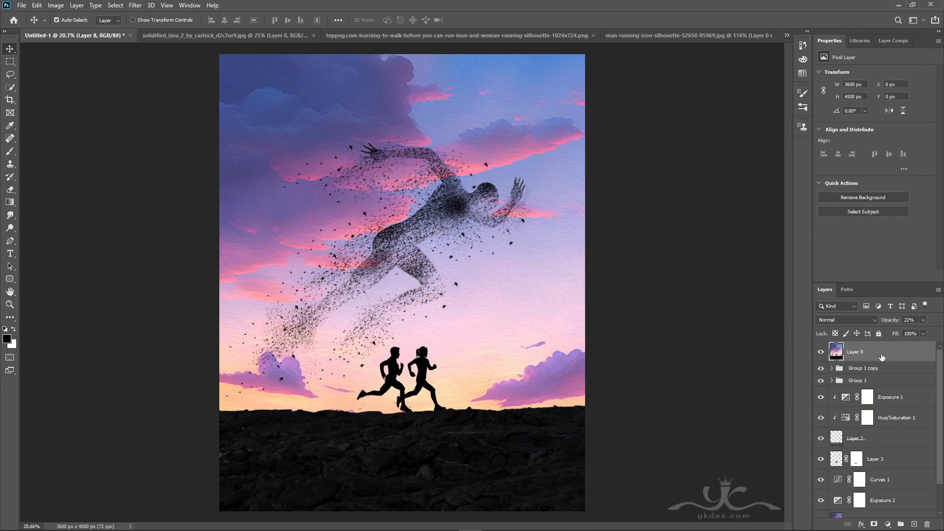
Add a layer mask to the oil-painted layer and set up a soft round General Brushes brush at 1100 px.
left_click(874, 524)
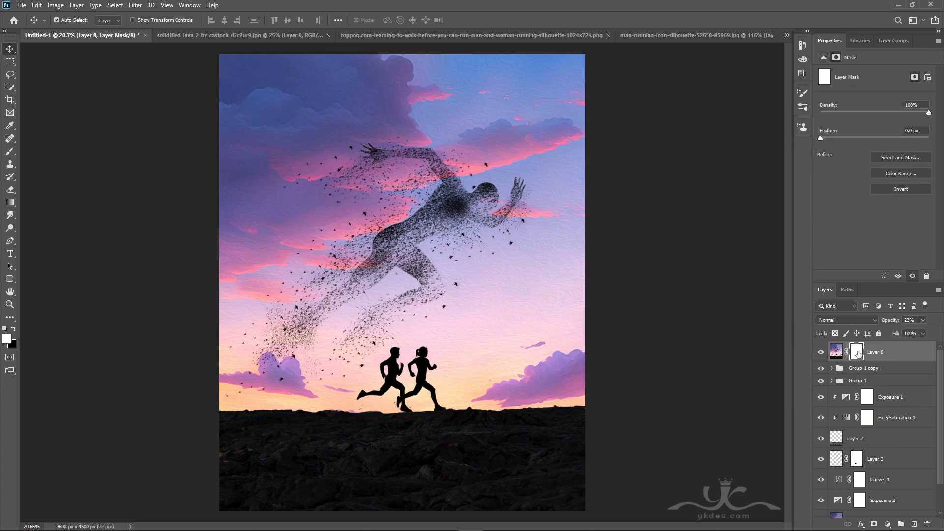
left_click(10, 151)
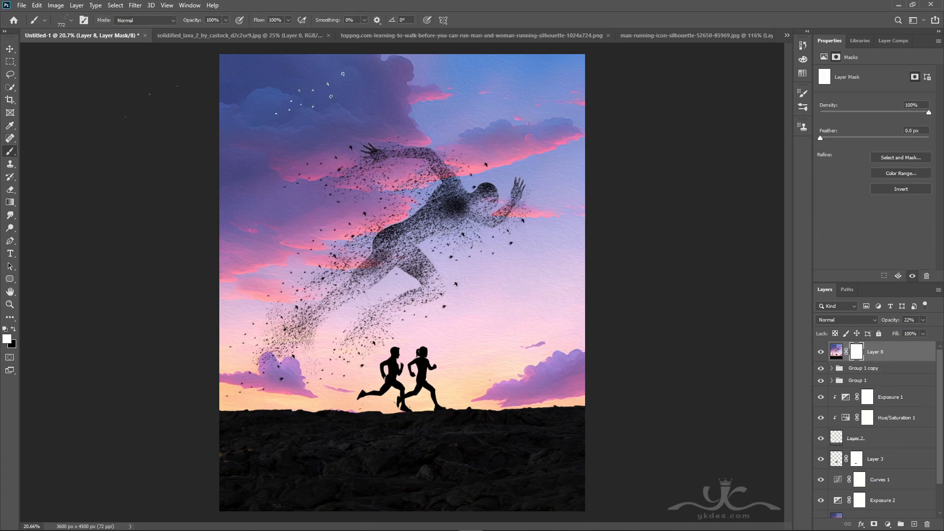
left_click(64, 22)
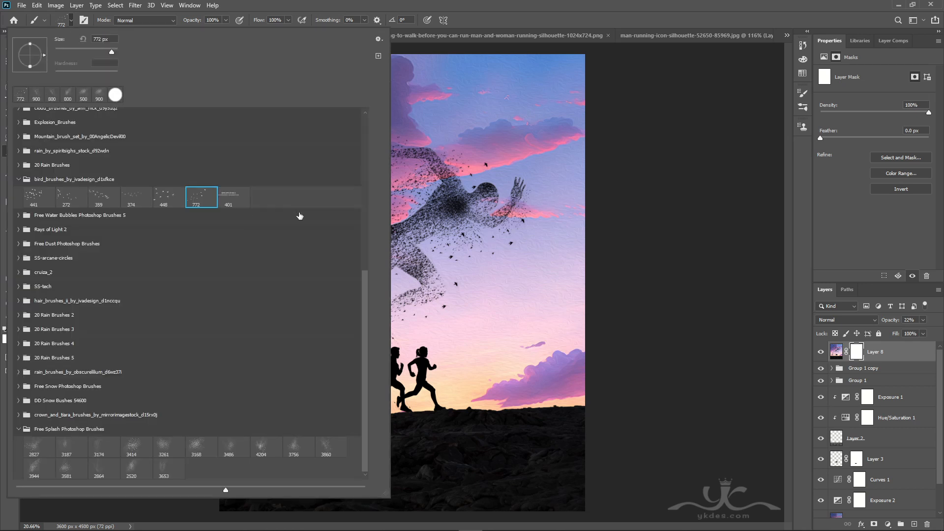
left_click_drag(366, 256, 362, 110)
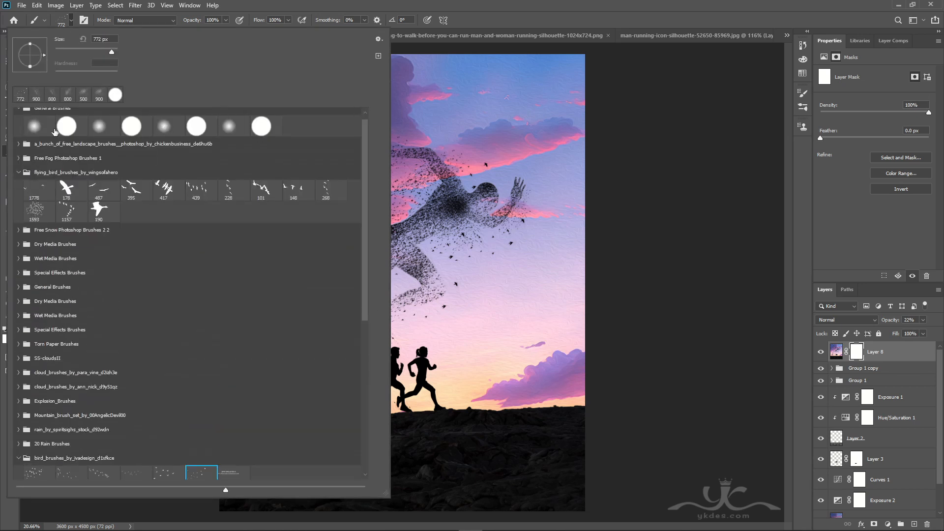
left_click(40, 129)
left_click(376, 4)
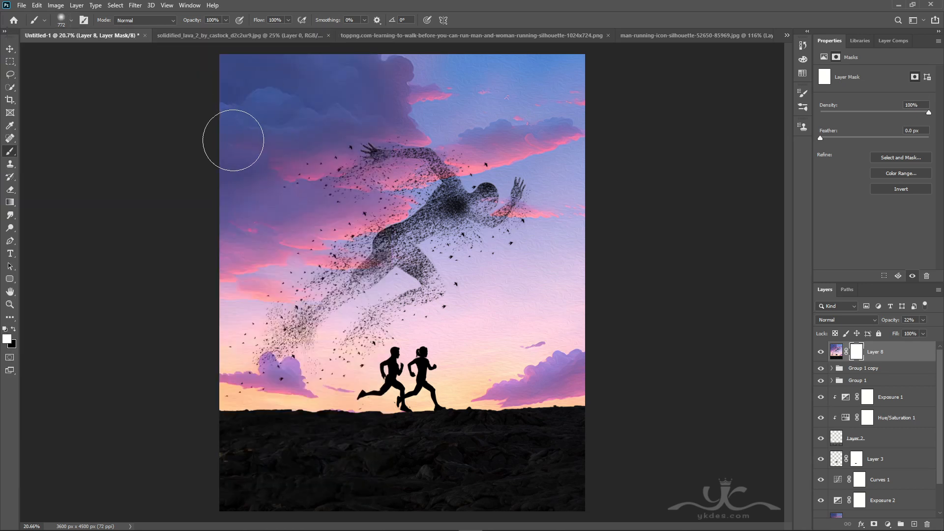
key("bracketright")
key("bracketright")
key("bracketright")
key("bracketright")
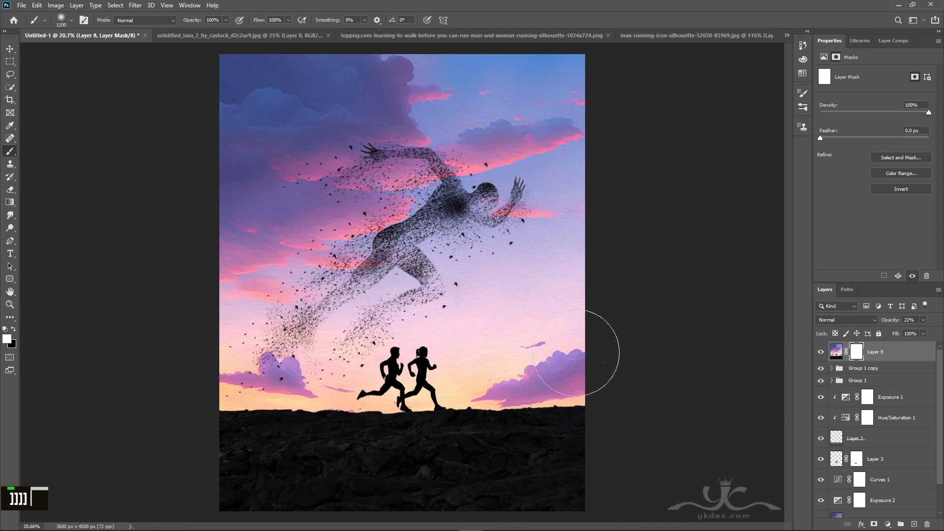
Paint black on the oil-painted layer's mask over the sky and ground, keeping the effect only around the sprinter.
left_click(13, 330)
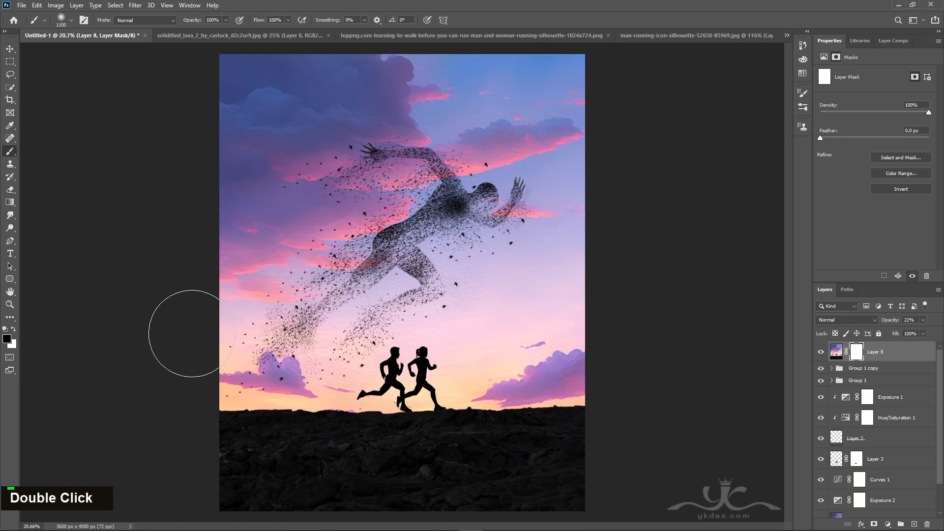
left_click_drag(192, 333, 255, 383)
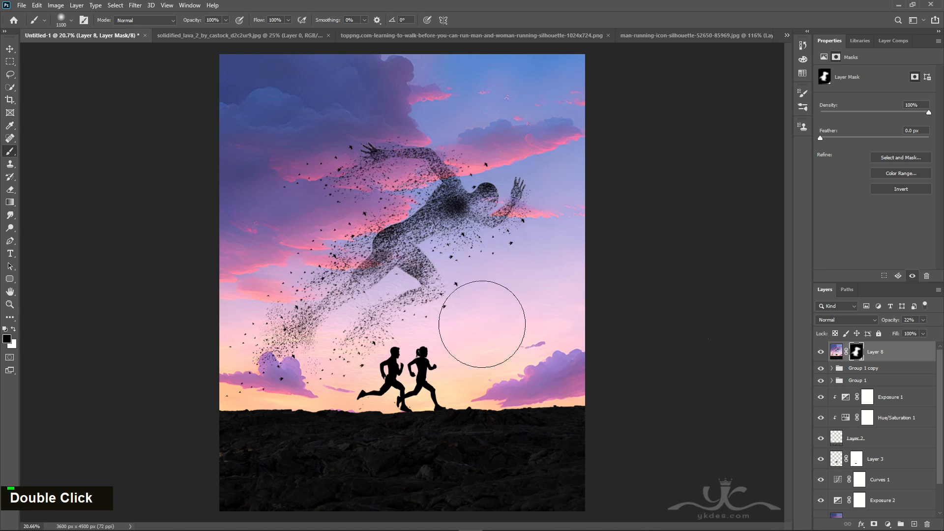
left_click(9, 50)
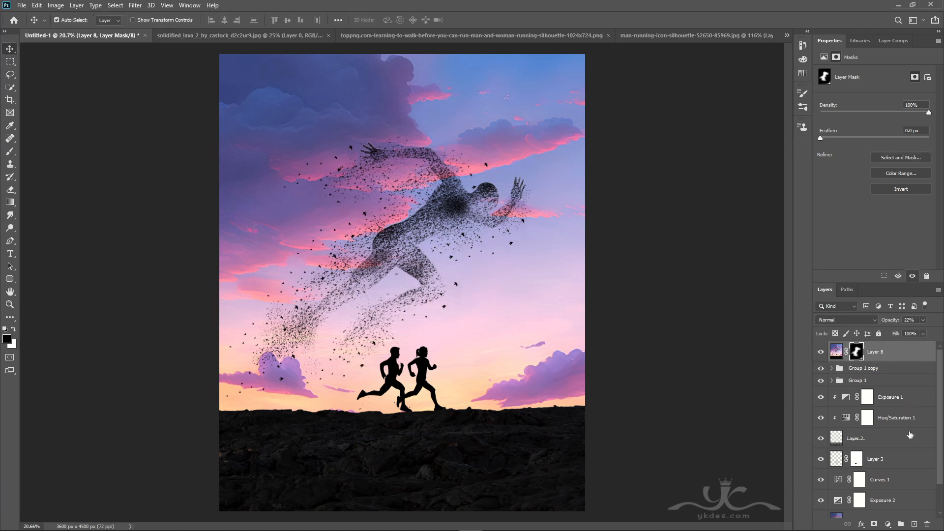
Stamp all visible layers onto a new top layer and apply Topaz Detail's Protect Highlights II preset from the Highlight Detail Collection.
left_click(914, 524)
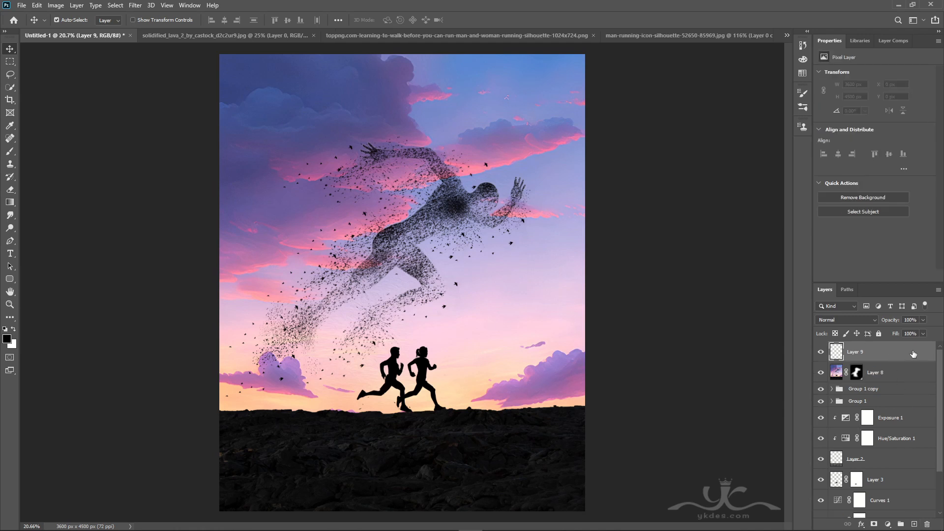
key("ctrl+alt+shift+e")
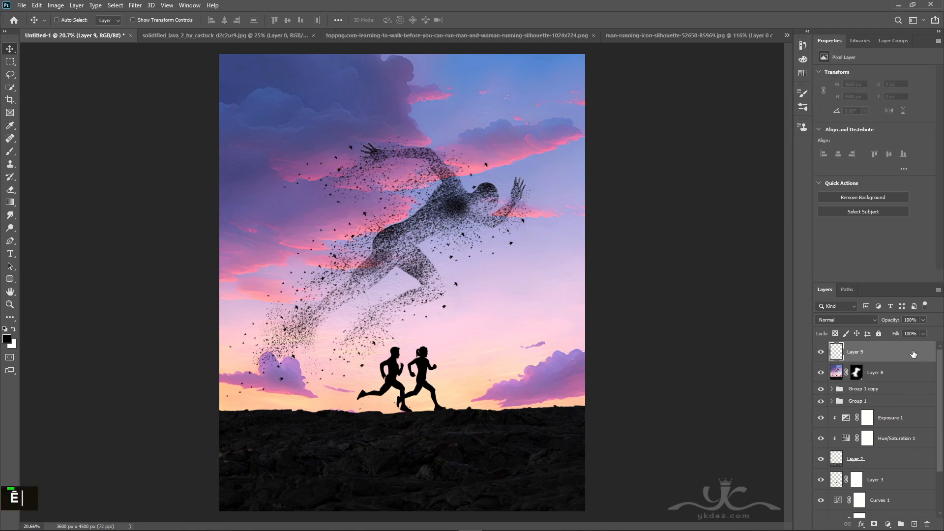
left_click(135, 5)
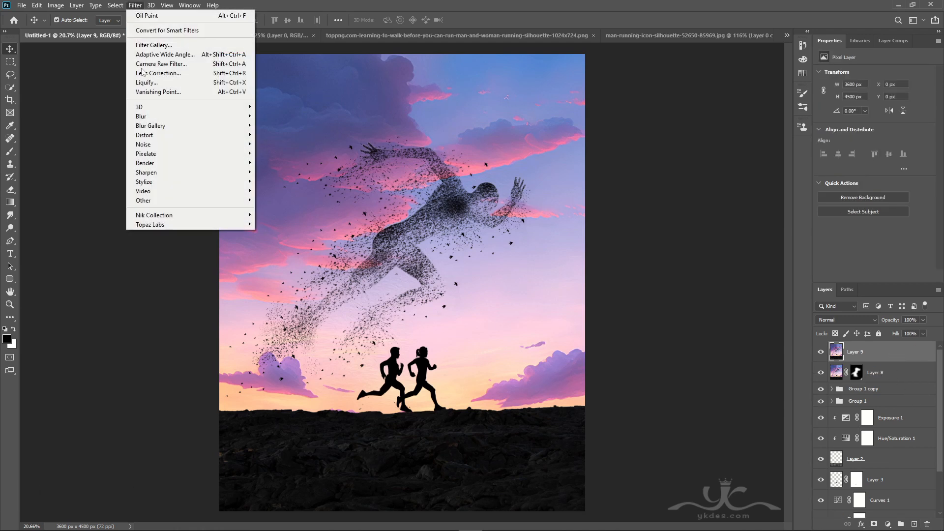
mouse_move(206, 224)
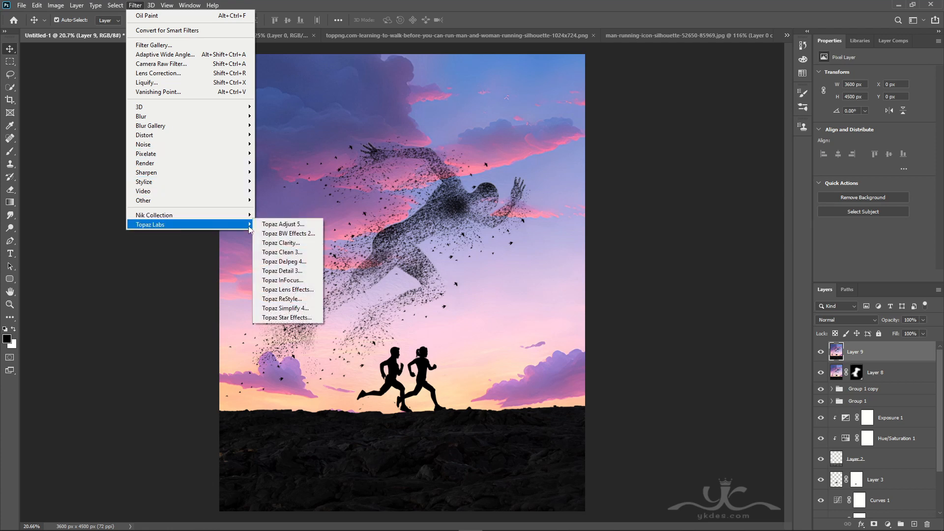
left_click(299, 271)
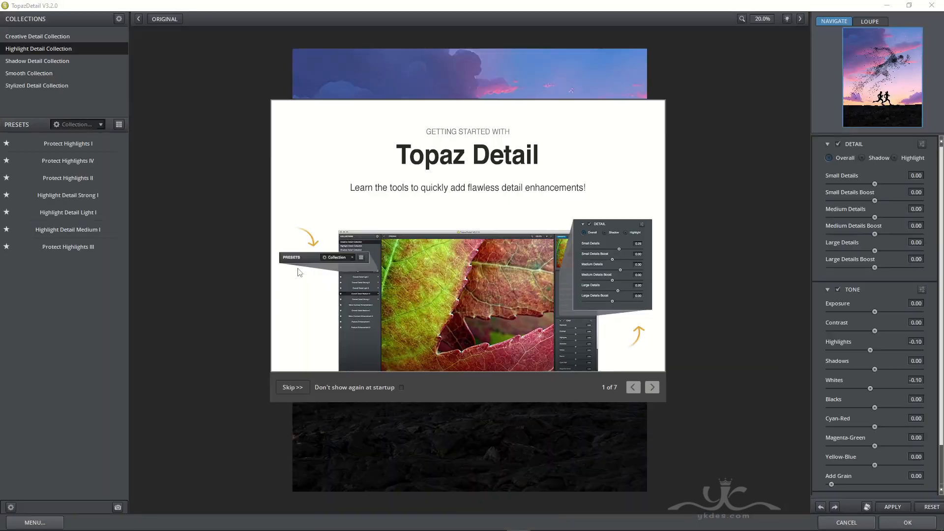
left_click(293, 387)
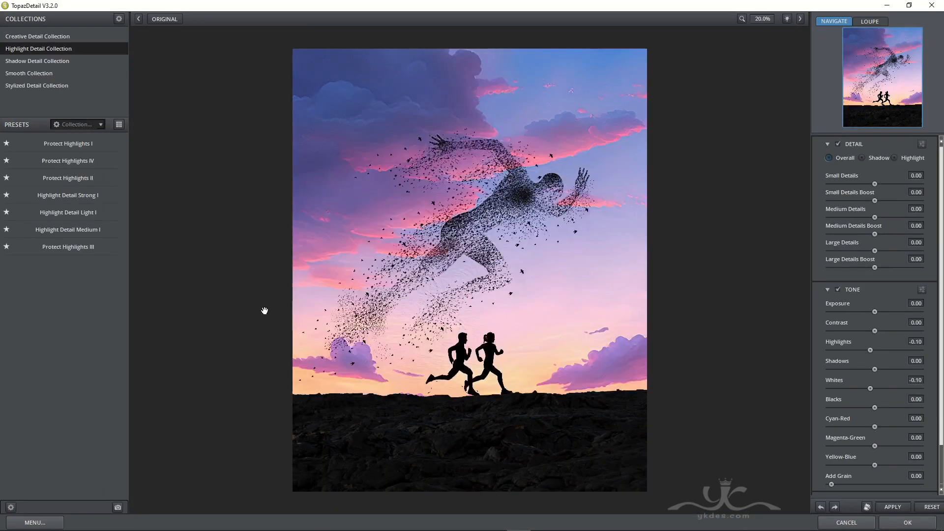
left_click(72, 49)
left_click(76, 178)
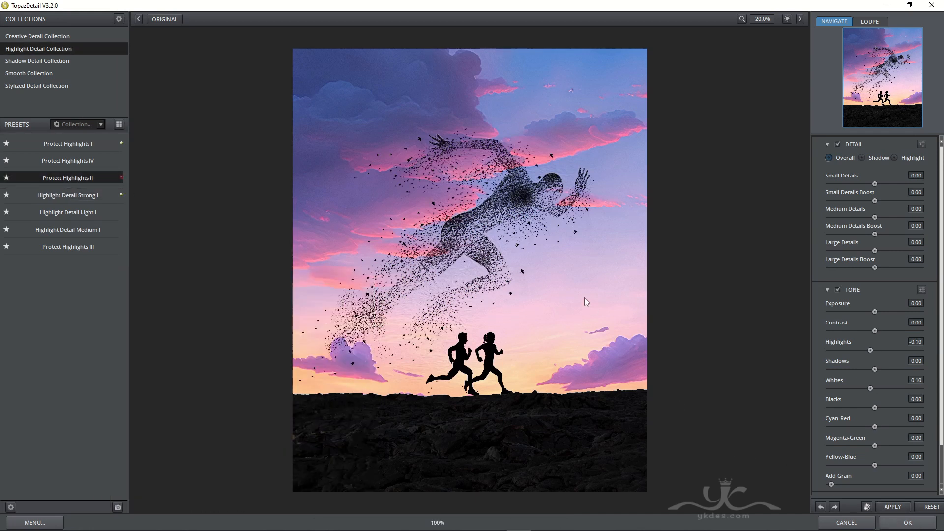
key("Return")
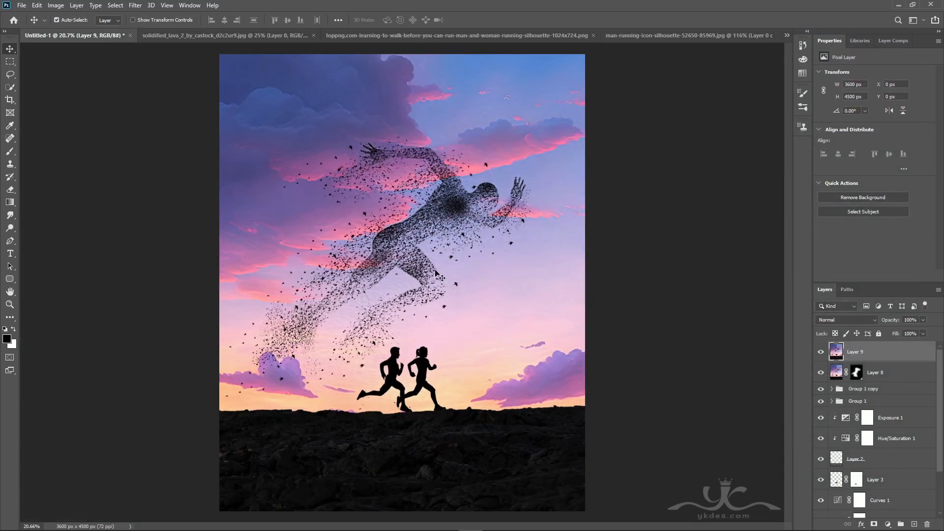
Add an Exposure adjustment layer above the detail-enhanced layer and set its exposure to +0.51.
left_click(887, 524)
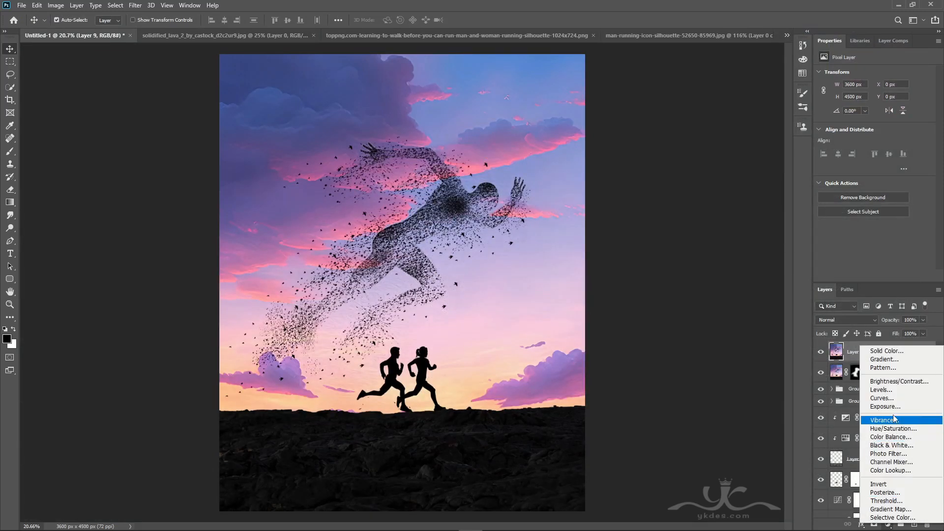
left_click(880, 407)
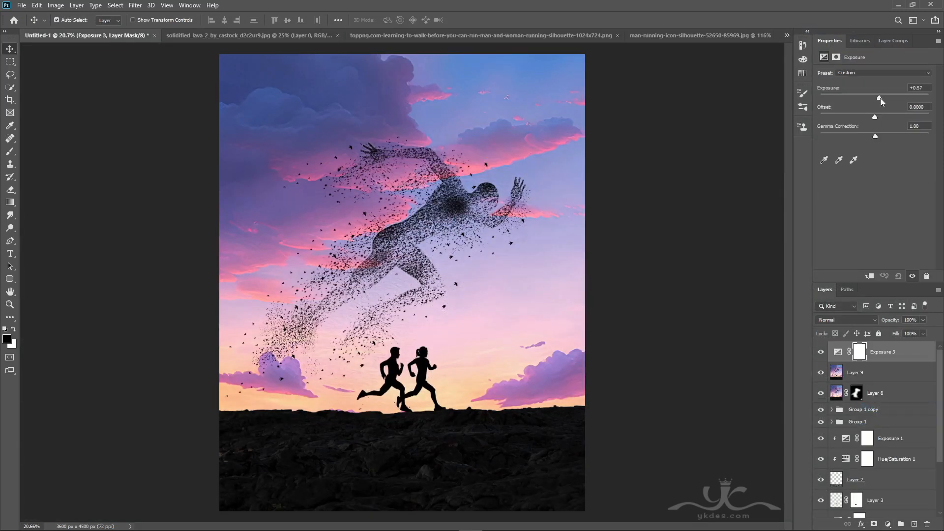
left_click_drag(880, 98, 878, 99)
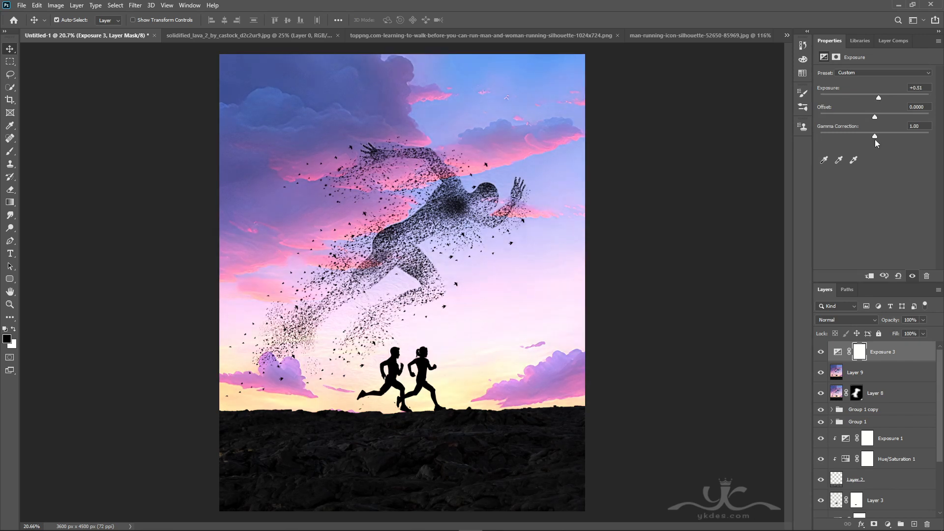
Add a Curves adjustment layer, raising the black point to output 12 and setting a midpoint at input 124, output 117.
left_click(887, 524)
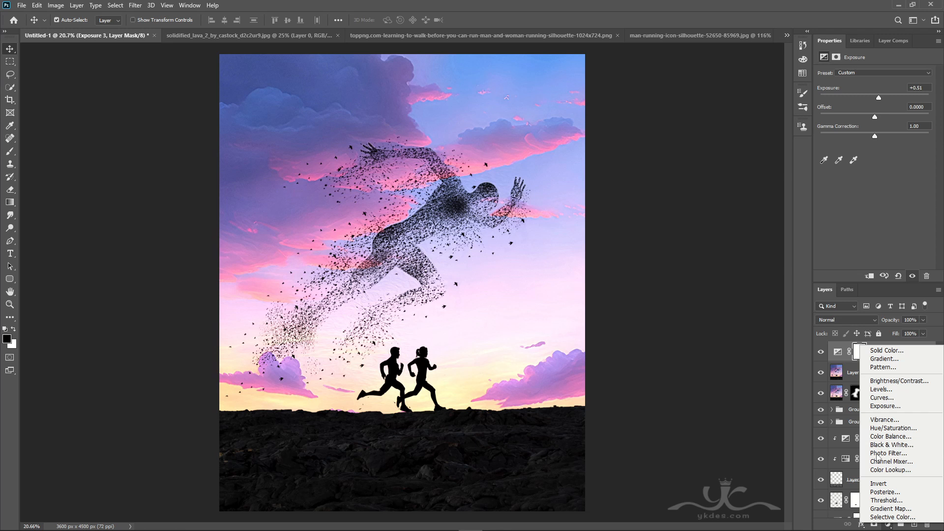
left_click(888, 399)
left_click_drag(841, 183, 840, 179)
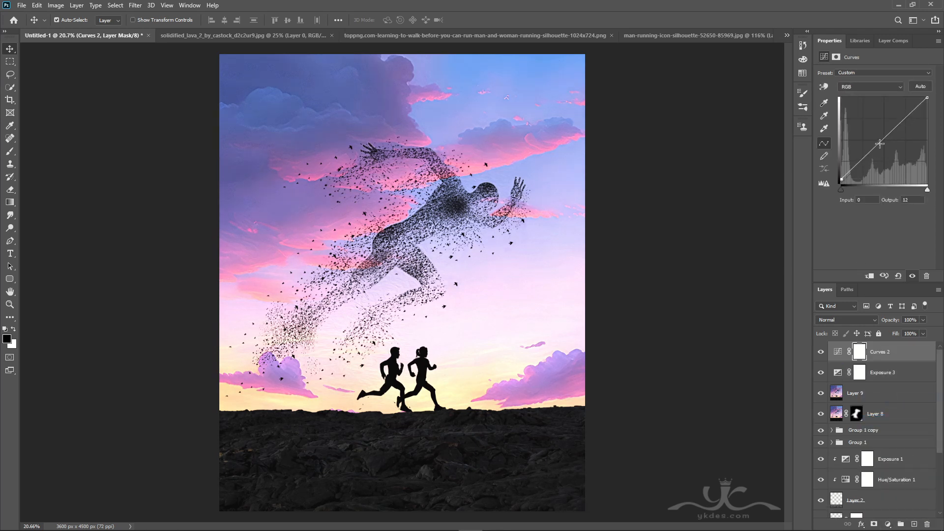
left_click_drag(879, 143, 884, 144)
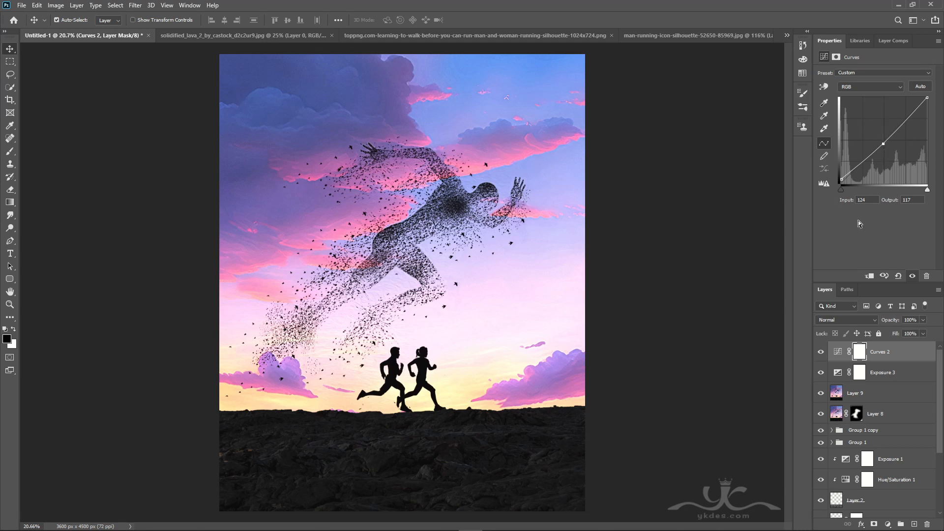
On a new top layer, paint two soft white dabs with a 3500 px brush over the sky just above the two runners.
left_click(913, 524)
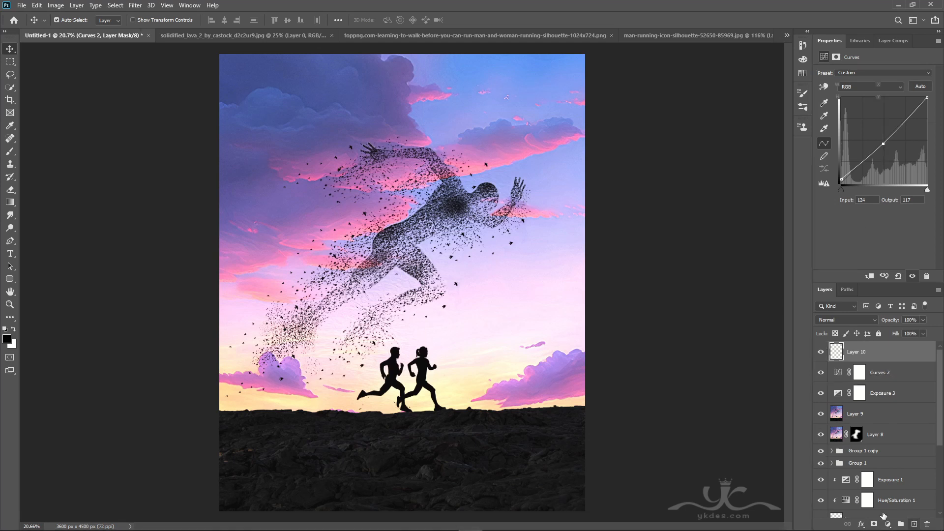
left_click(10, 151)
key("x")
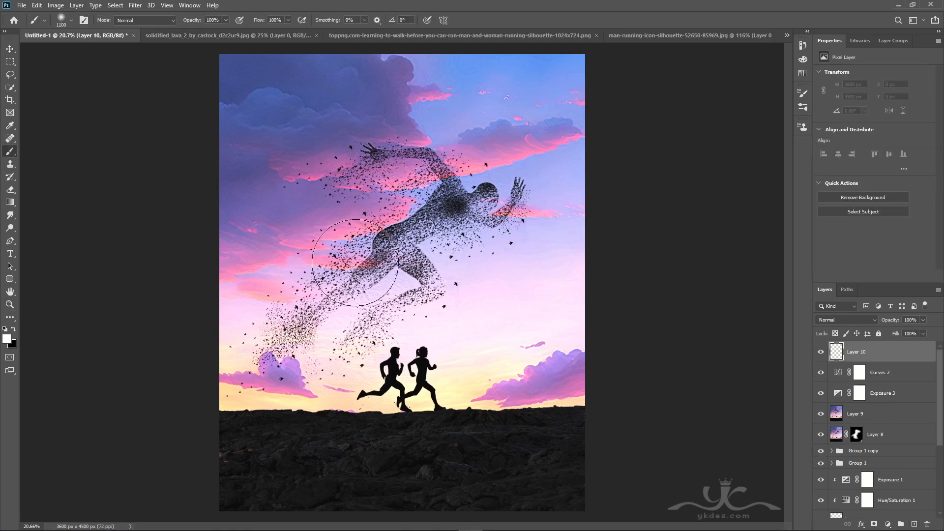
key("bracketright")
key("bracketright")
key("bracketright")
key("bracketright")
key("bracketright")
key("bracketright")
key("bracketright")
key("bracketright")
key("bracketright")
key("bracketright")
key("bracketright")
key("bracketright")
key("bracketright")
key("bracketright")
key("bracketright")
key("bracketright")
key("bracketright")
key("bracketright")
key("bracketright")
key("bracketright")
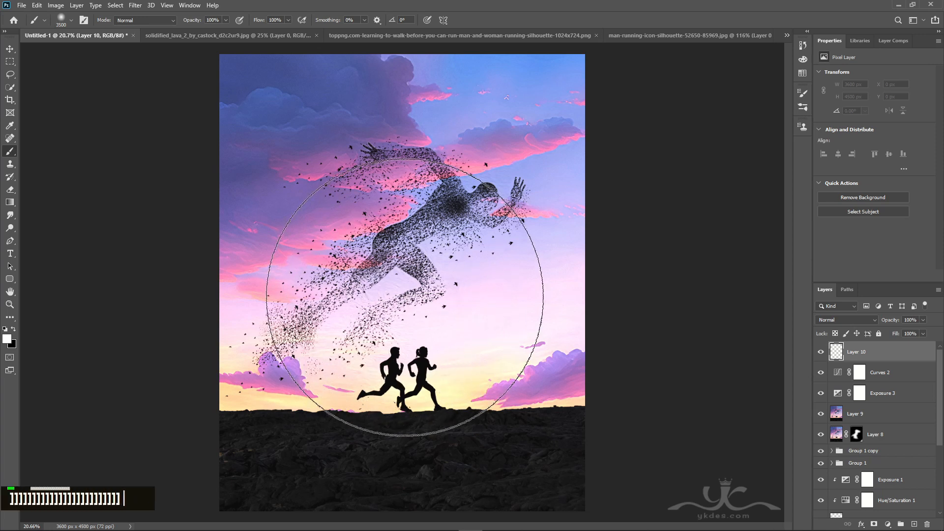
left_click(407, 287)
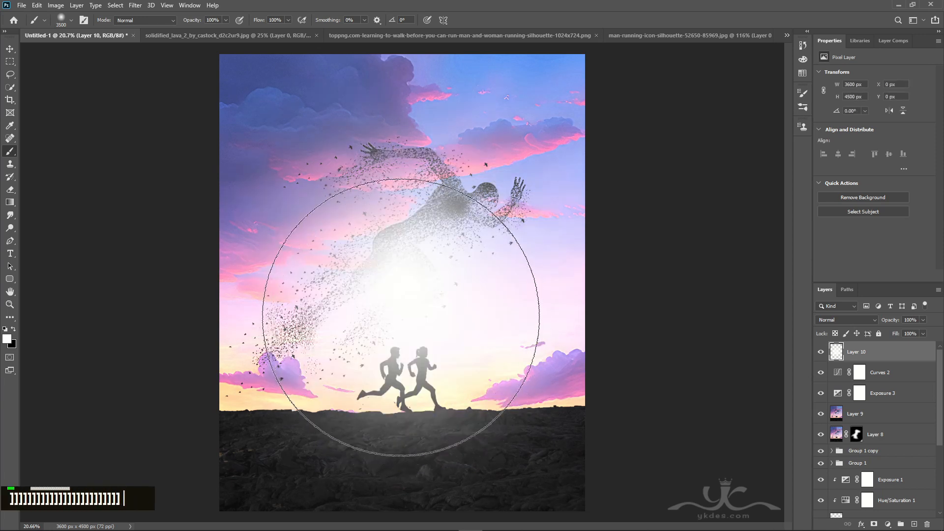
left_click(401, 319)
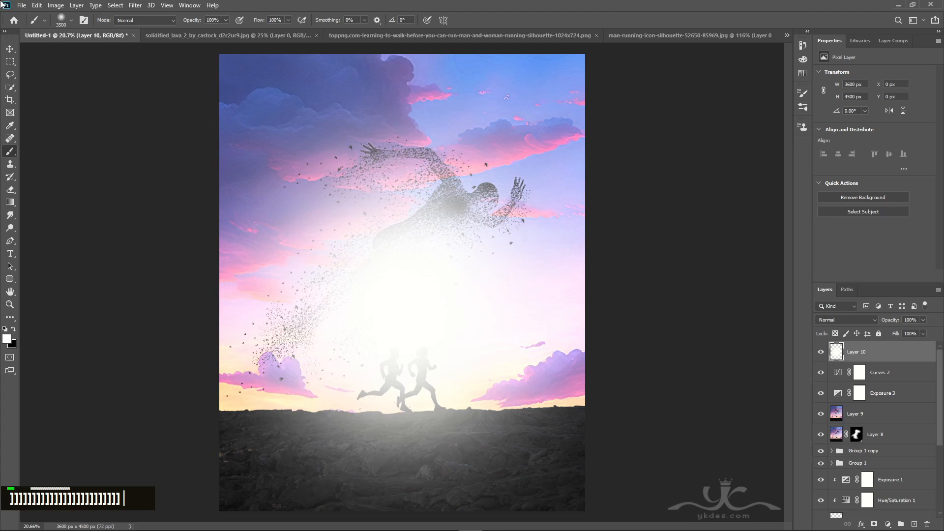
Blend the white glow layer in Soft Light mode, lower its opacity to about 45% and compare the image with and without it.
left_click(10, 52)
left_click(845, 320)
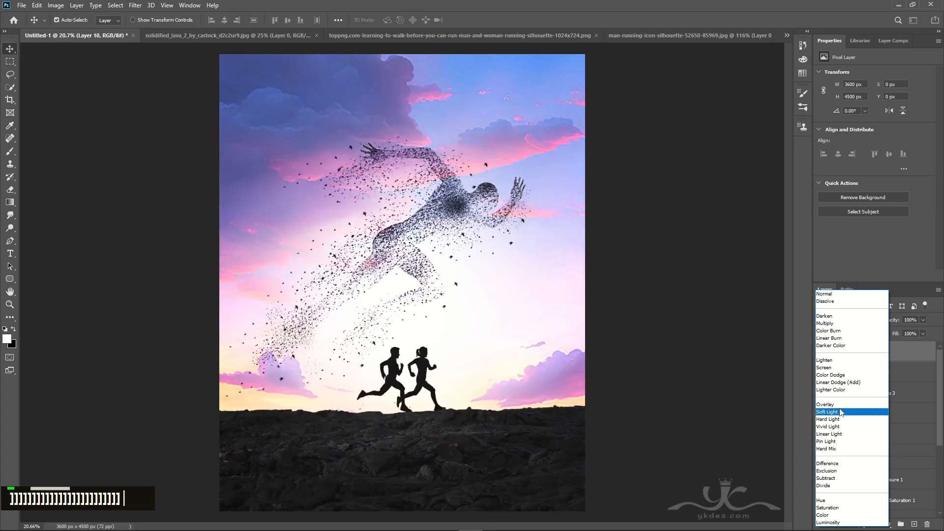
left_click(841, 412)
left_click(922, 320)
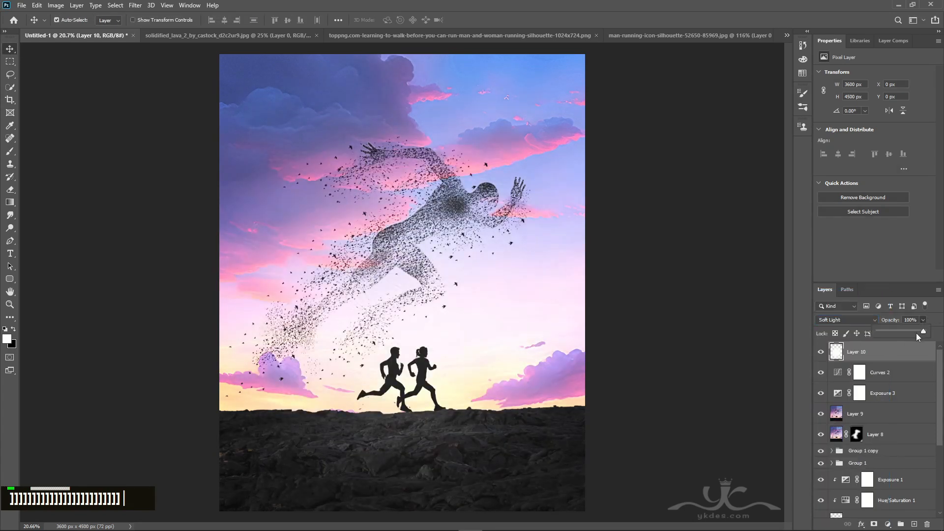
left_click_drag(923, 332, 907, 334)
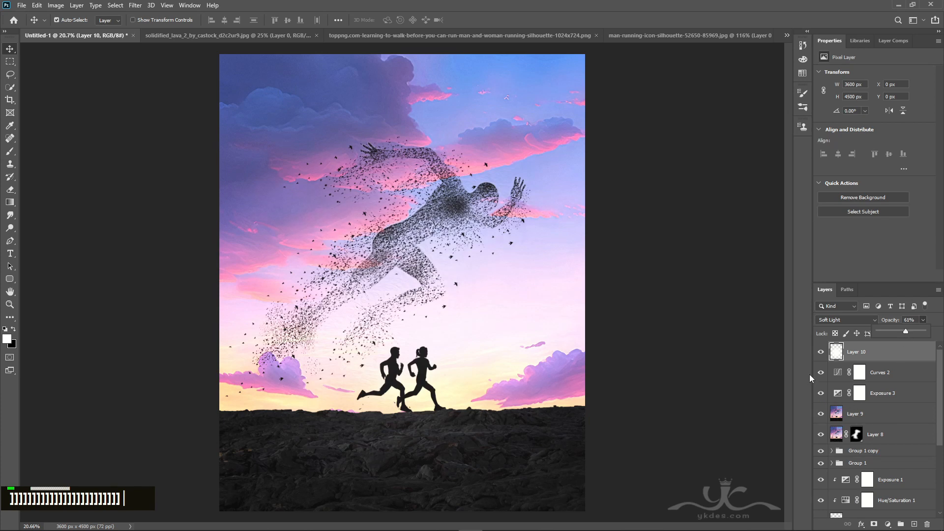
double_click(821, 352)
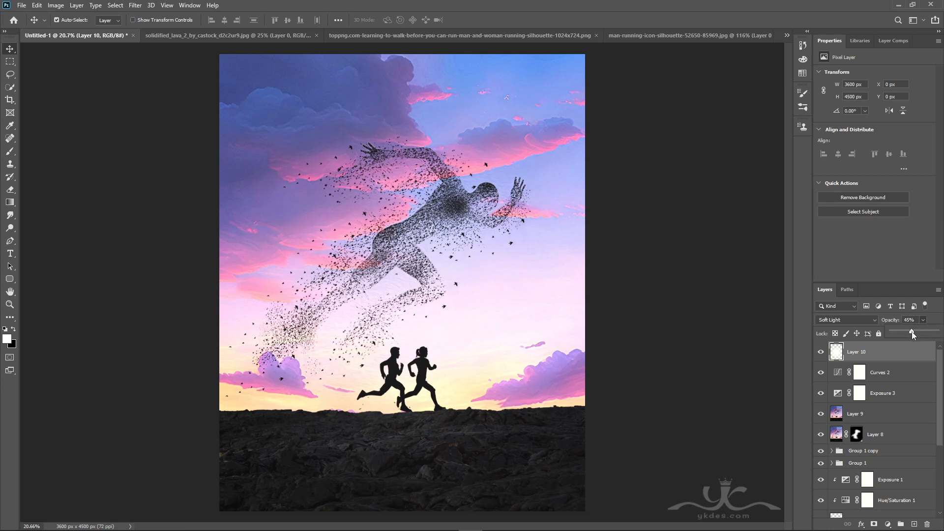
Stamp all visible layers onto a new top layer and open it in the Nik Collection's Color Efex Pro 4.
key("ctrl+shift+alt+n")
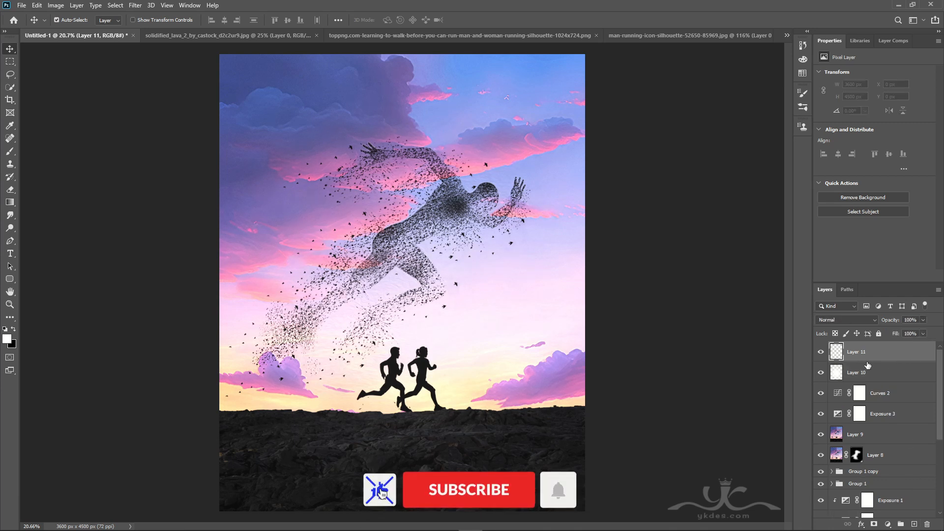
key("ctrl+shift+alt+e")
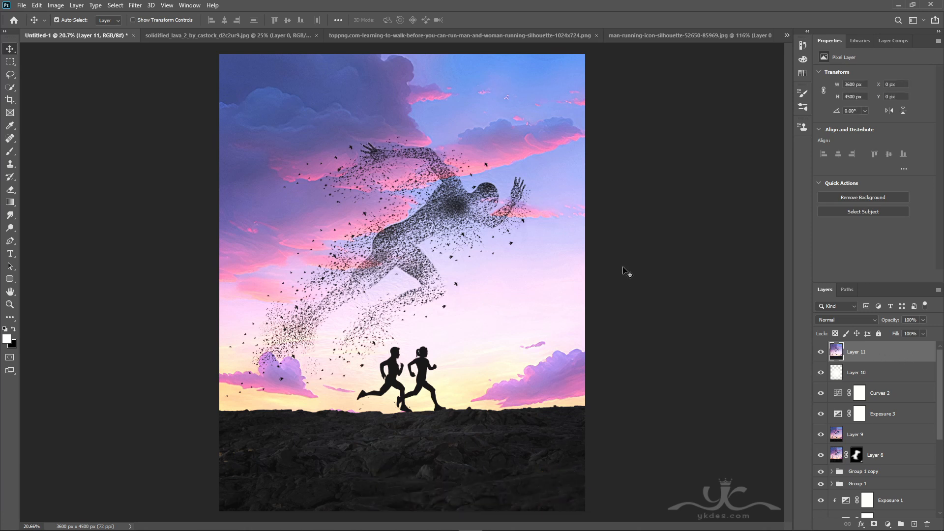
left_click(132, 8)
mouse_move(163, 216)
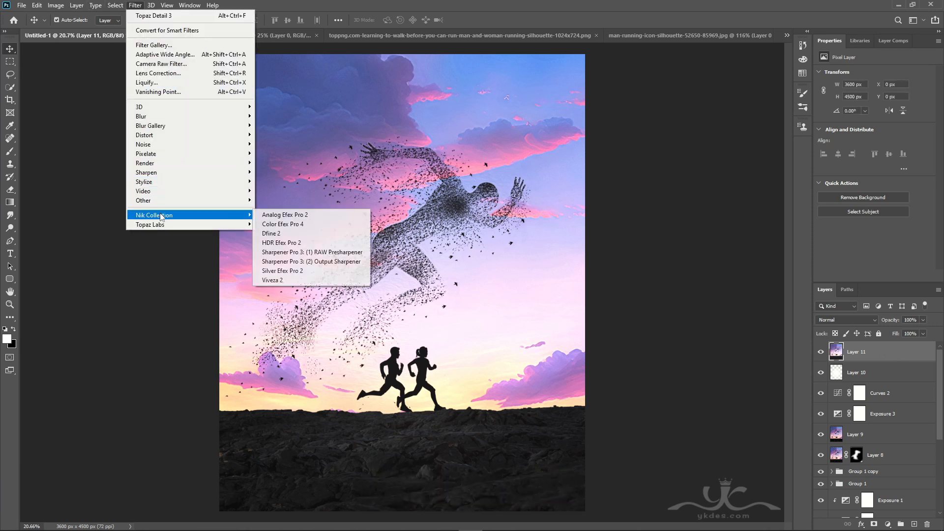
left_click(301, 225)
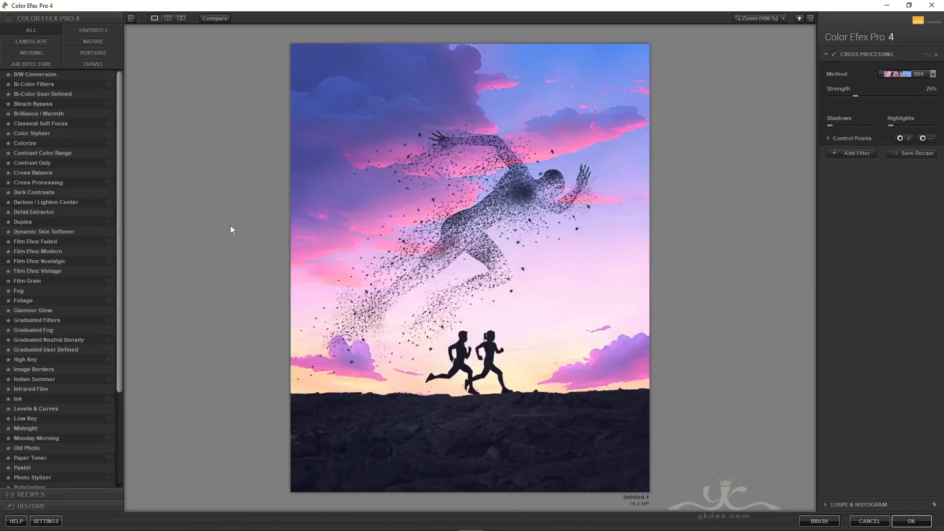
Choose the Cross Processing filter with method B04 and a strength of 26%.
left_click(38, 183)
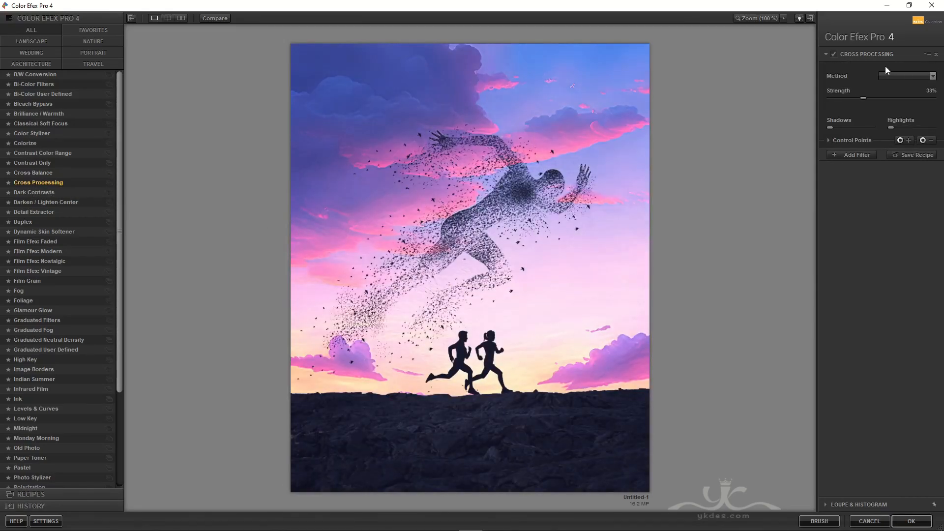
left_click(900, 77)
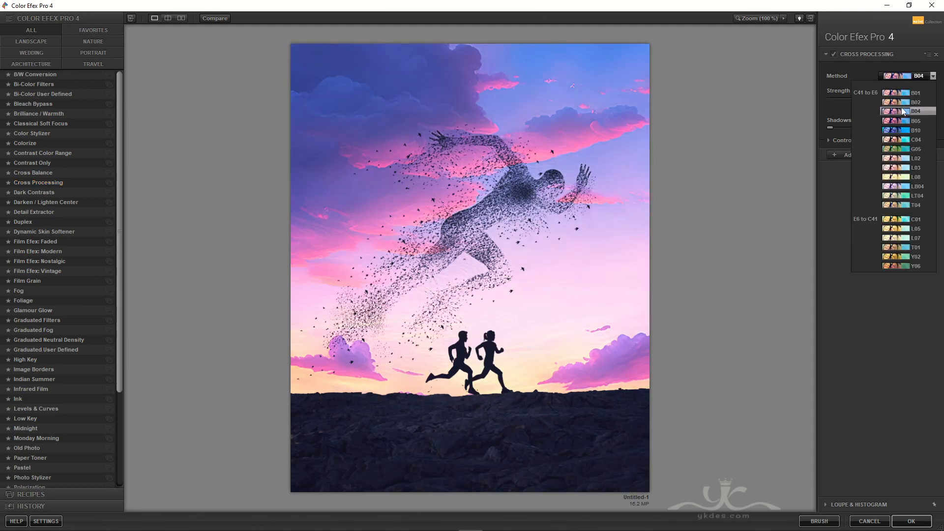
left_click(903, 112)
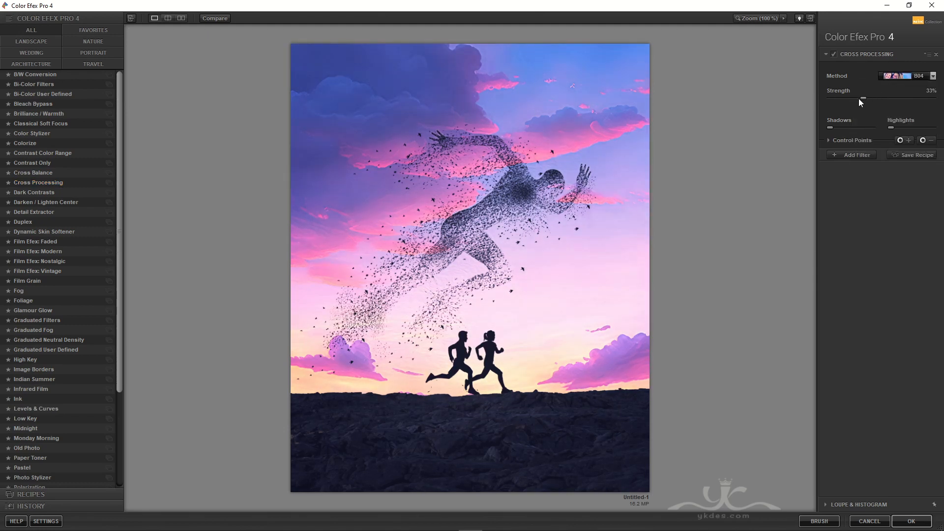
Add a Glamour Glow filter with 15% glow, -20% saturation and 54% glow warmth, and return the filtered result to the Photoshop document.
left_click(830, 156)
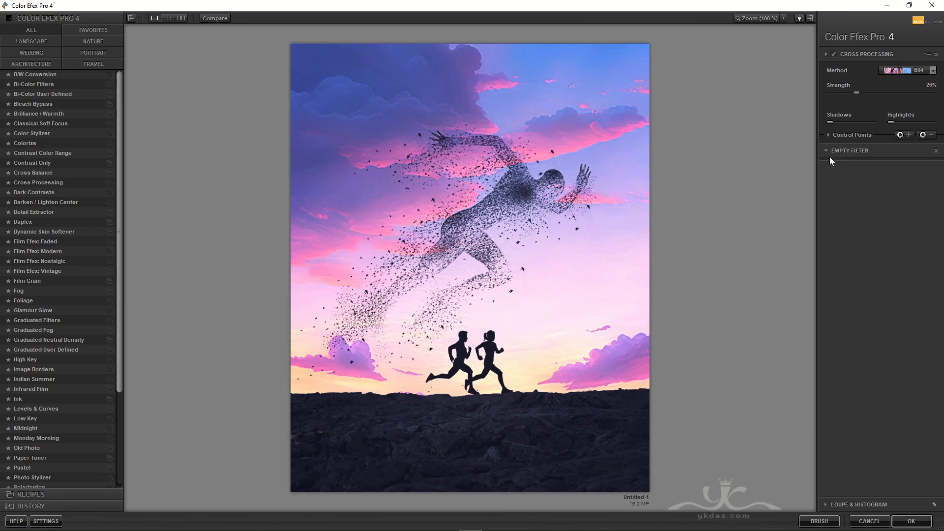
left_click(36, 310)
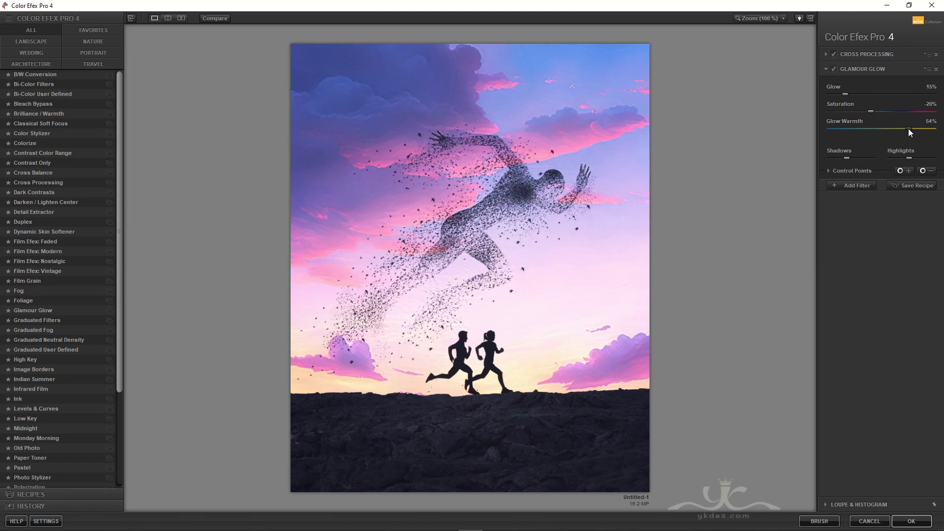
left_click(866, 187)
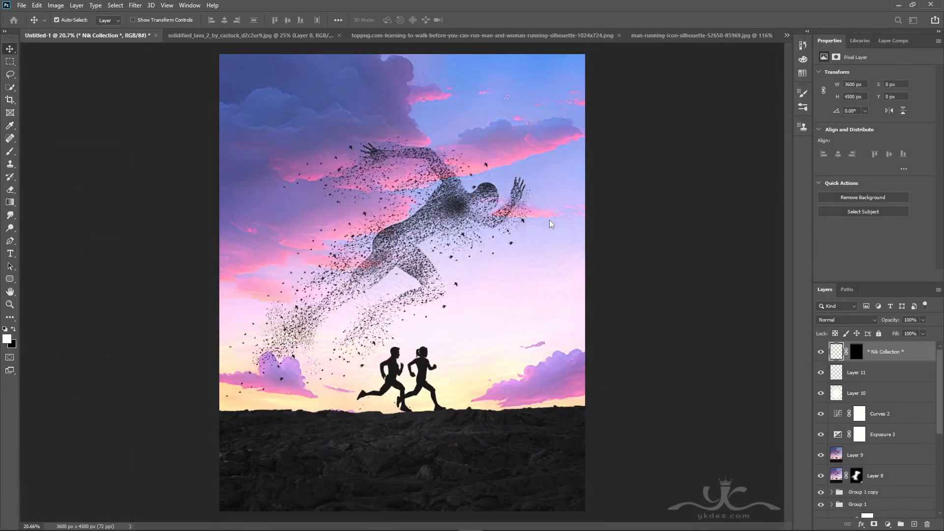